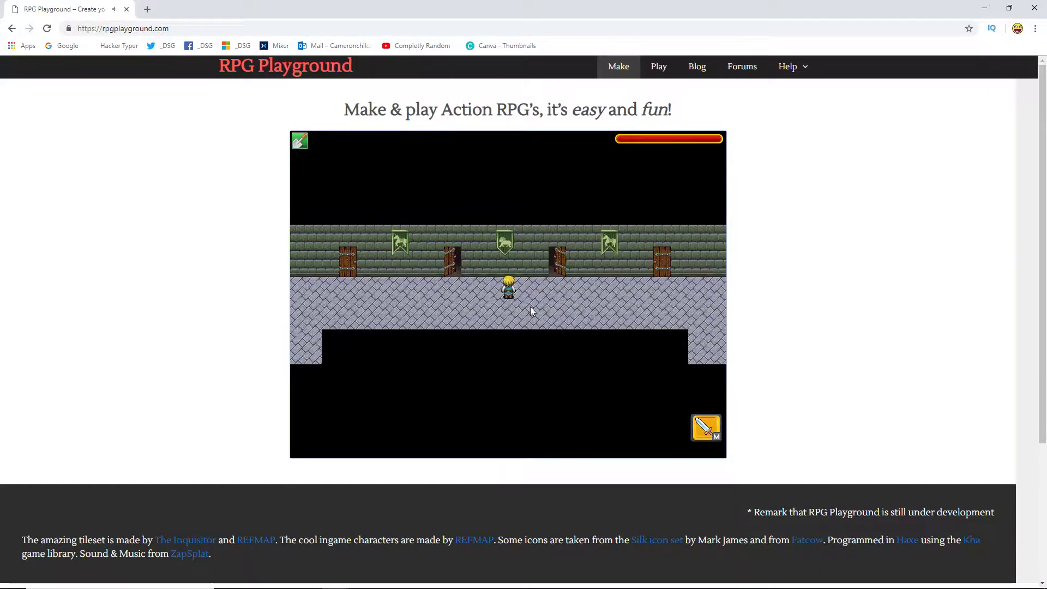
- Walk the hero along the dungeon corridor in both directions and over to the ladder at its east end
key("Left")
key("Up")
key("Left")
key("Down")
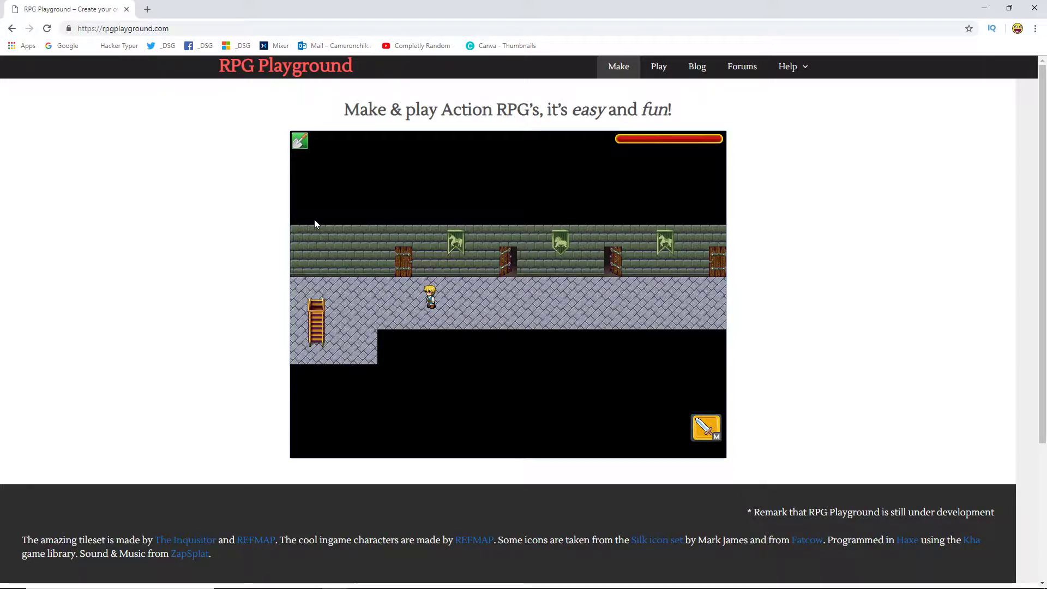
key("Right")
key("Right")
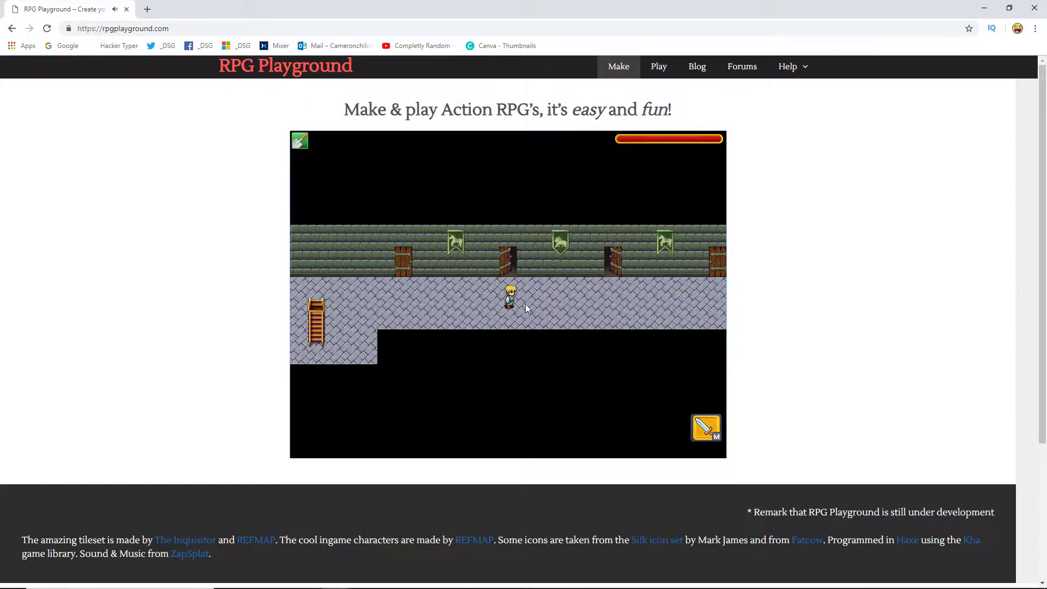
key("Left")
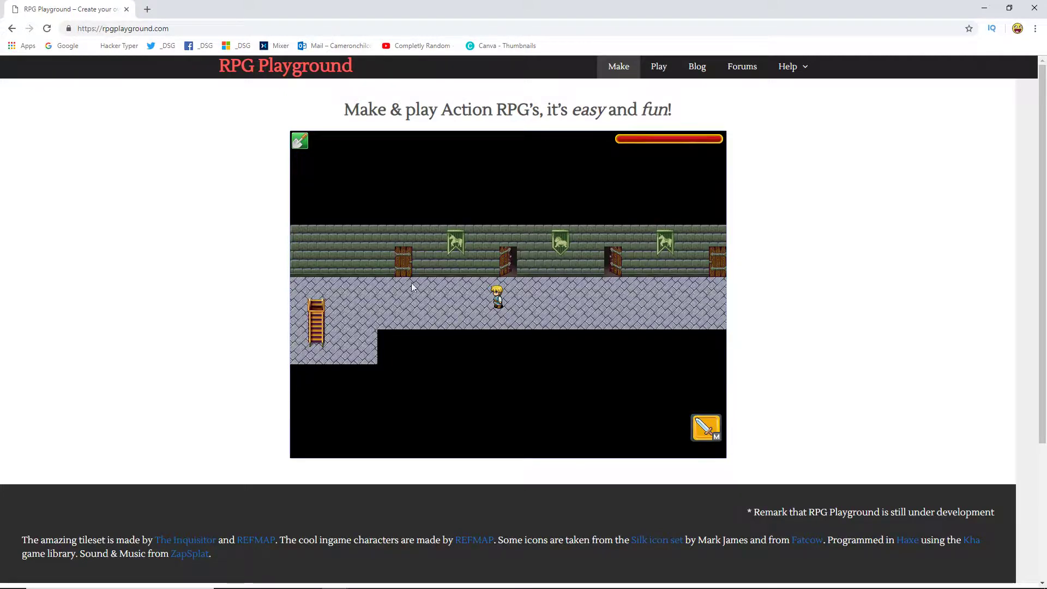
key("Right")
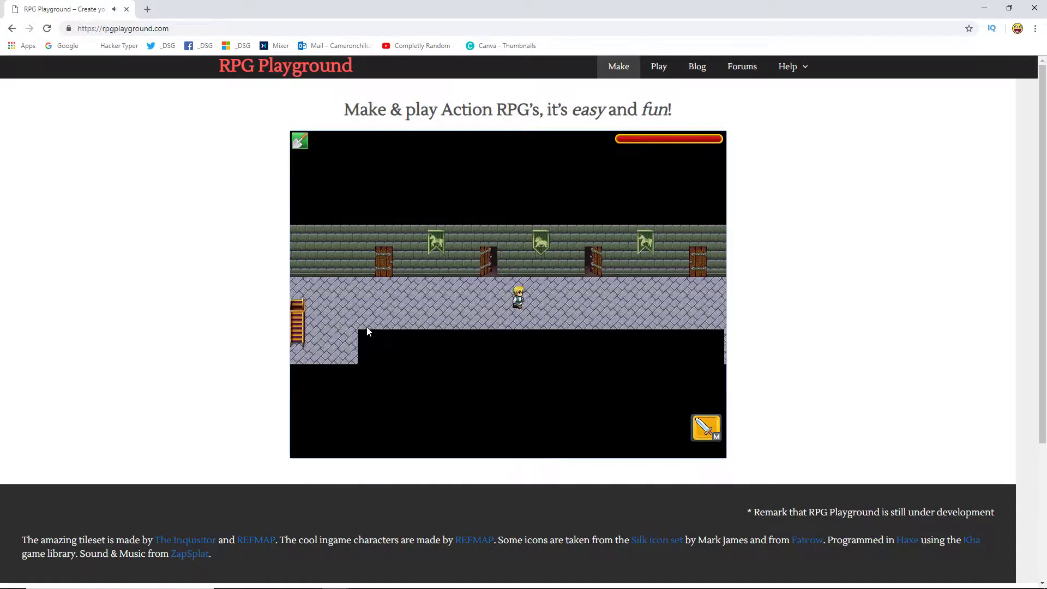
key("Right")
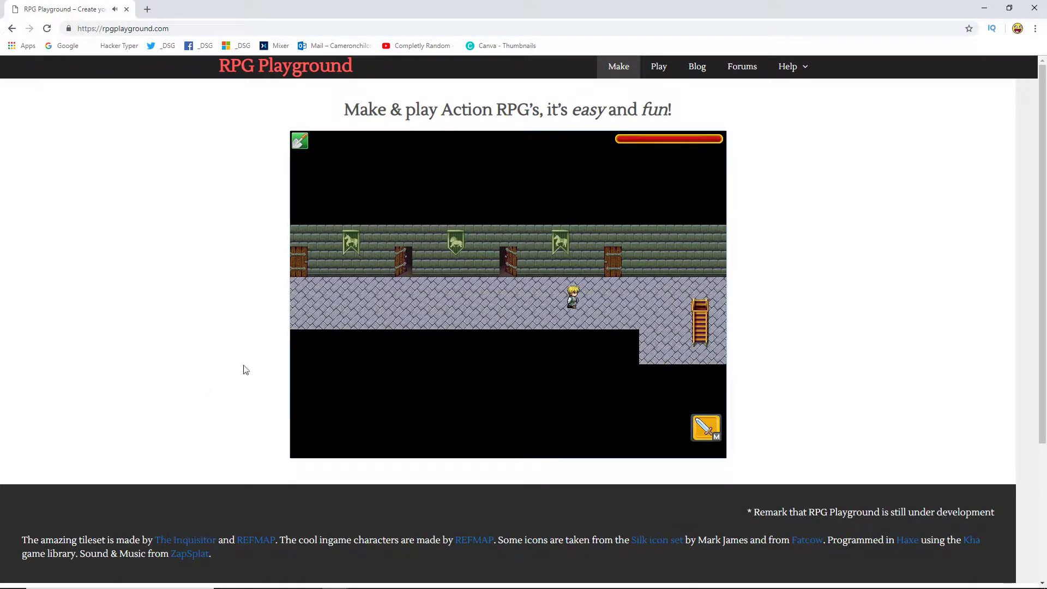
key("Right")
key("Down")
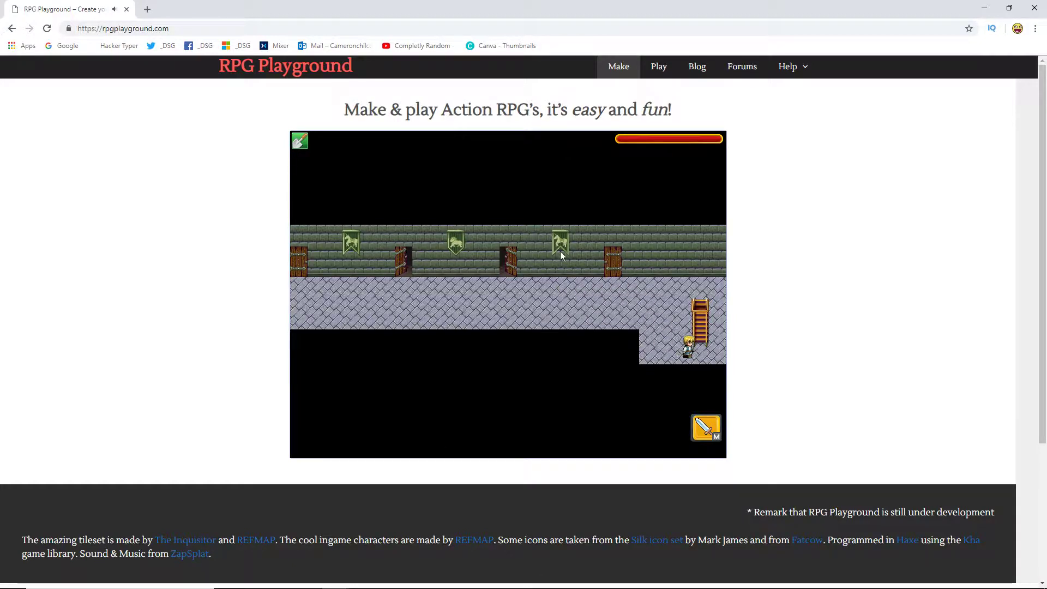
- Climb the east ladder into the castle, cross the hall westward and descend the west ladder into the dungeon
key("Up")
key("Up")
key("Left")
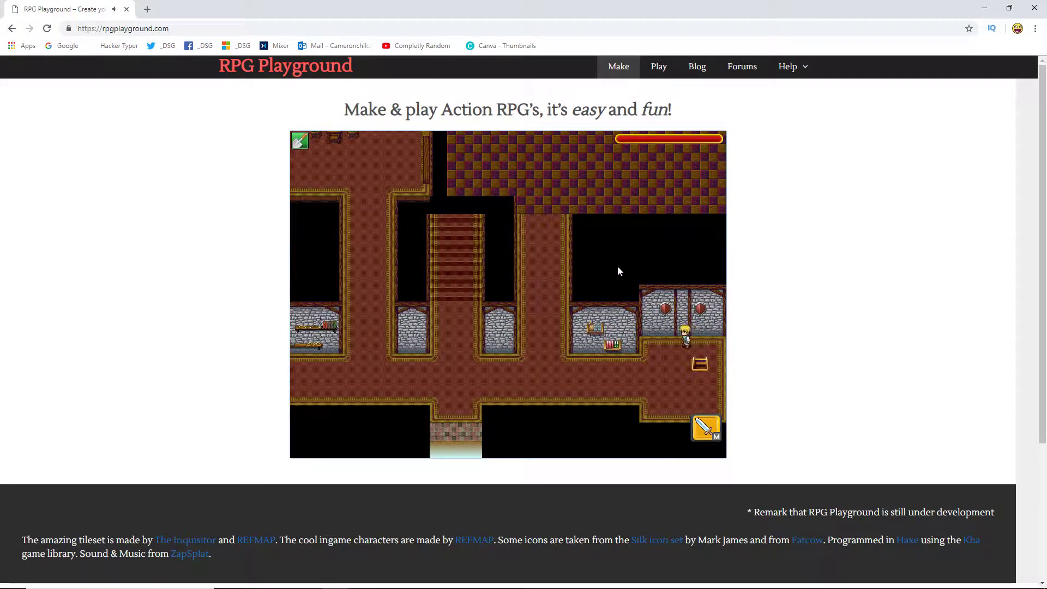
key("Down")
key("Left")
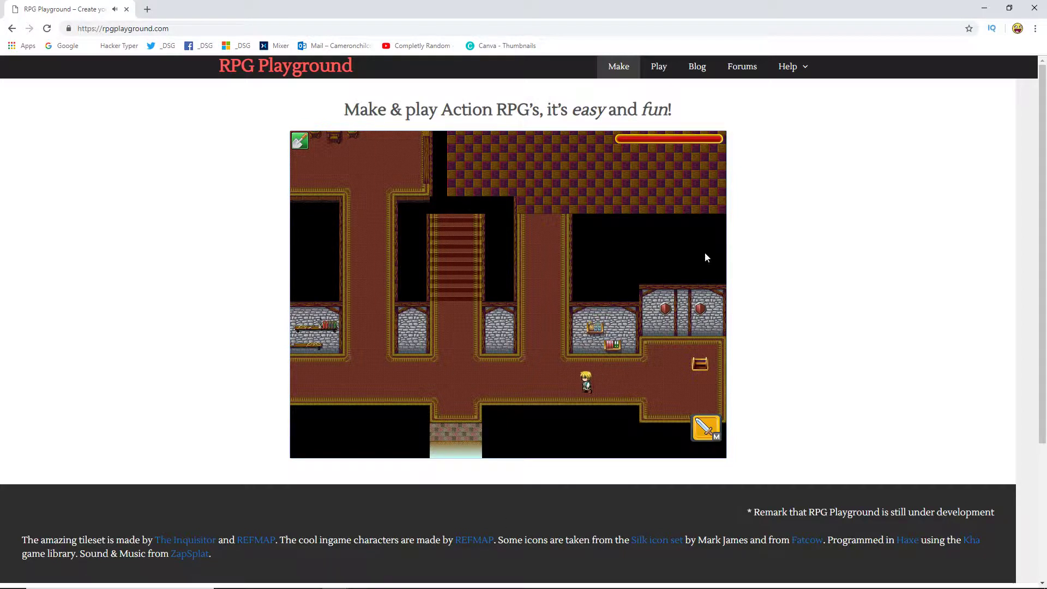
key("Left")
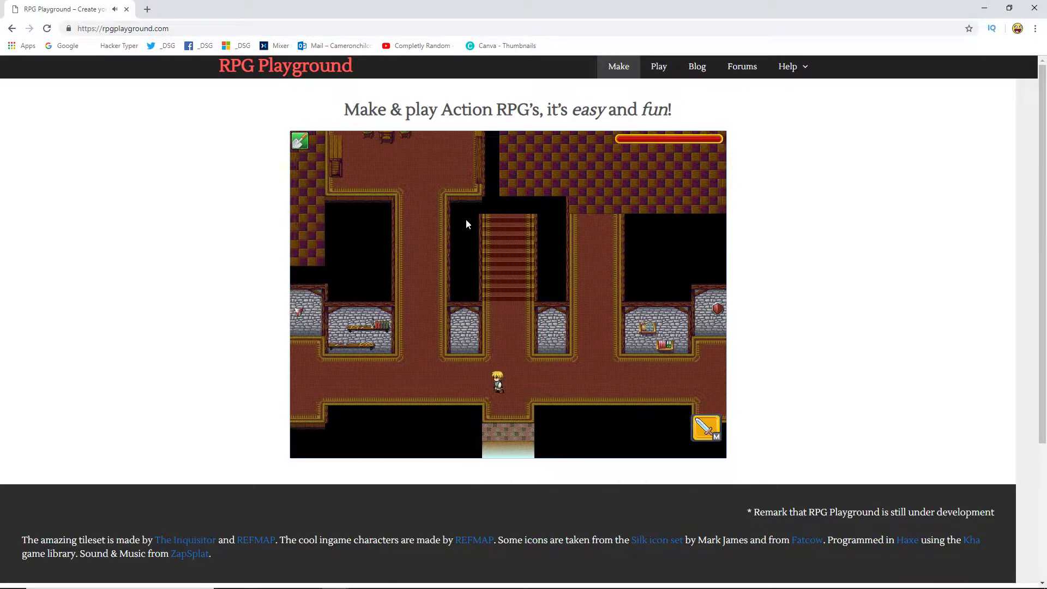
key("Left")
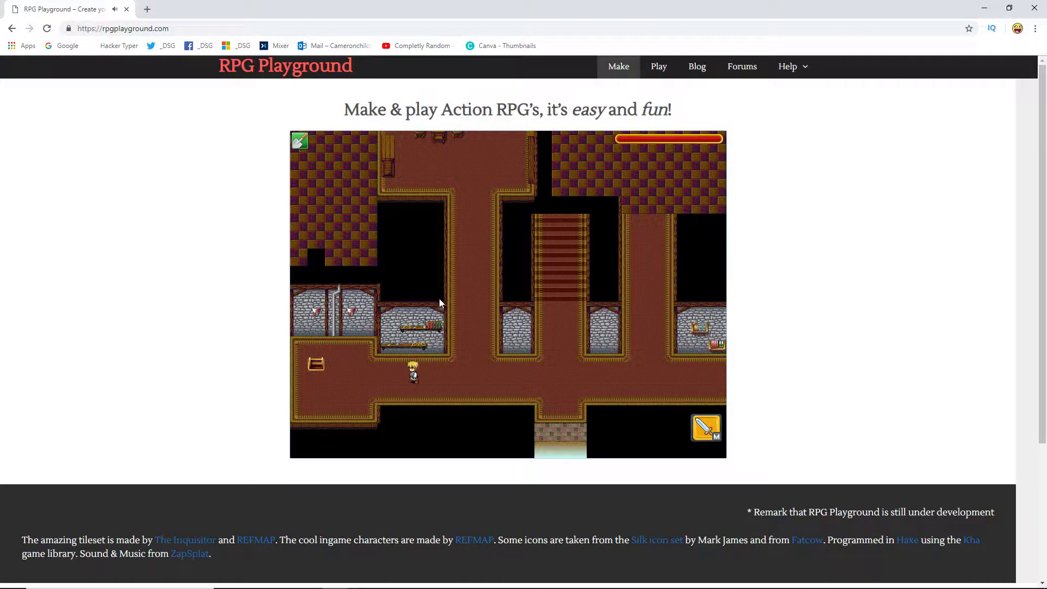
key("Up")
key("Down")
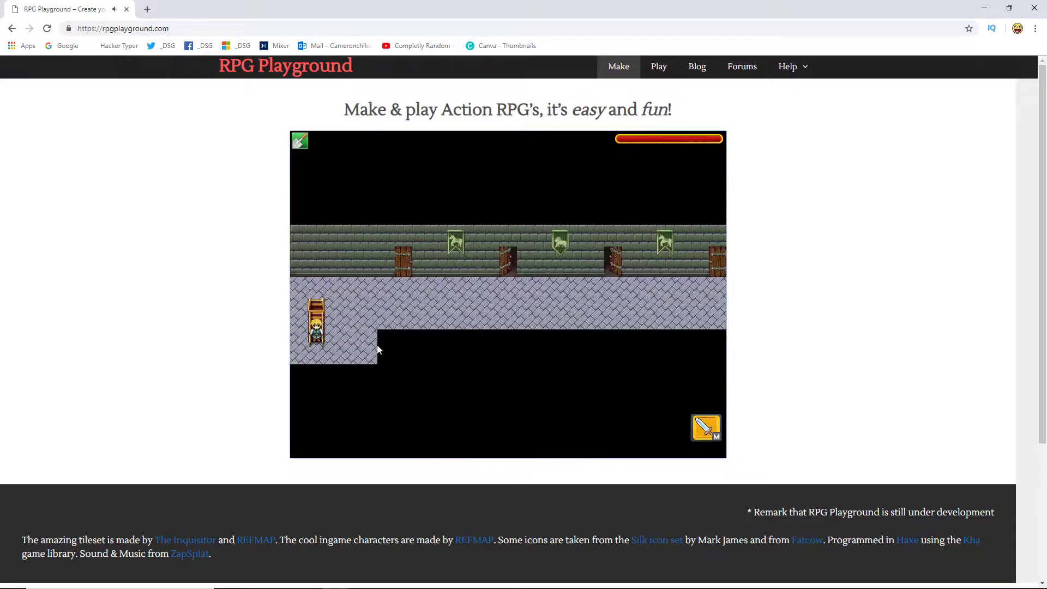
- Walk the hero to the westernmost closed dungeon door and open the game editor
key("Up")
key("Right")
left_click(300, 141)
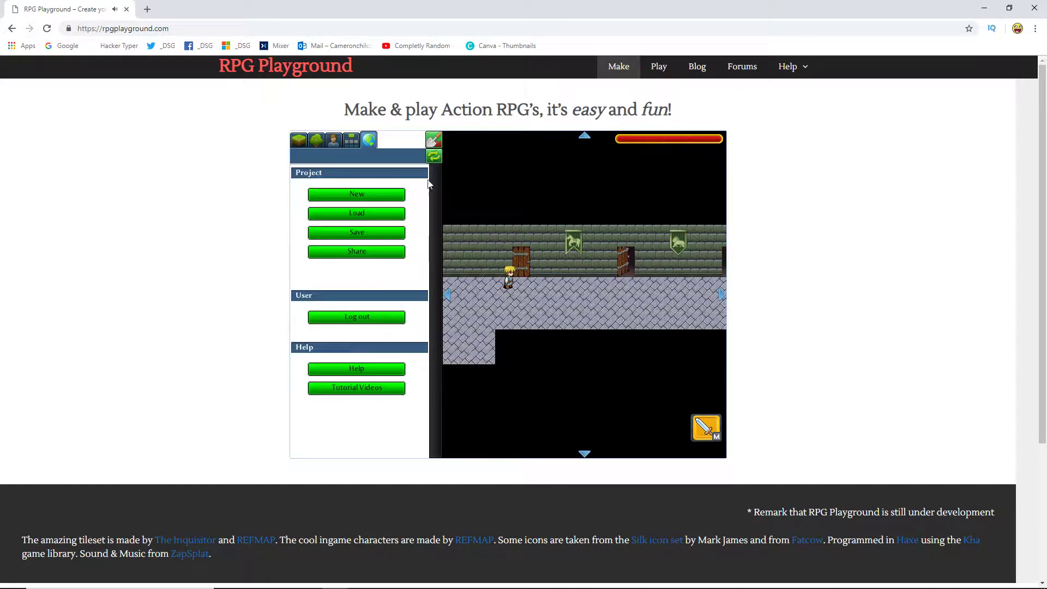
left_click(334, 140)
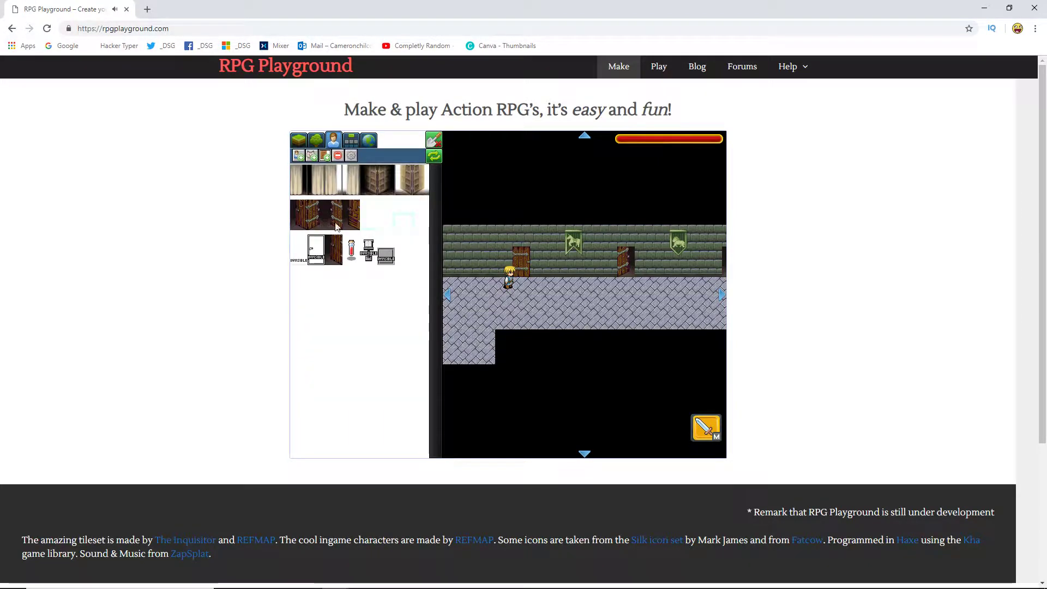
left_click(317, 252)
left_click(498, 273)
right_click(499, 272)
left_click(350, 156)
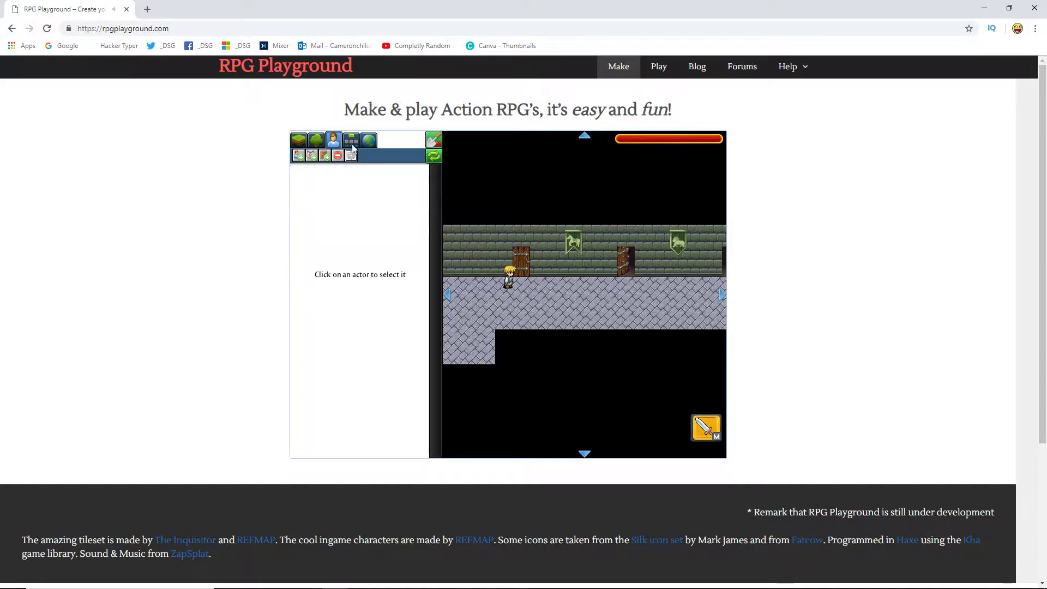
- Create a new small indoor scene named "Torture chamber"
left_click(351, 140)
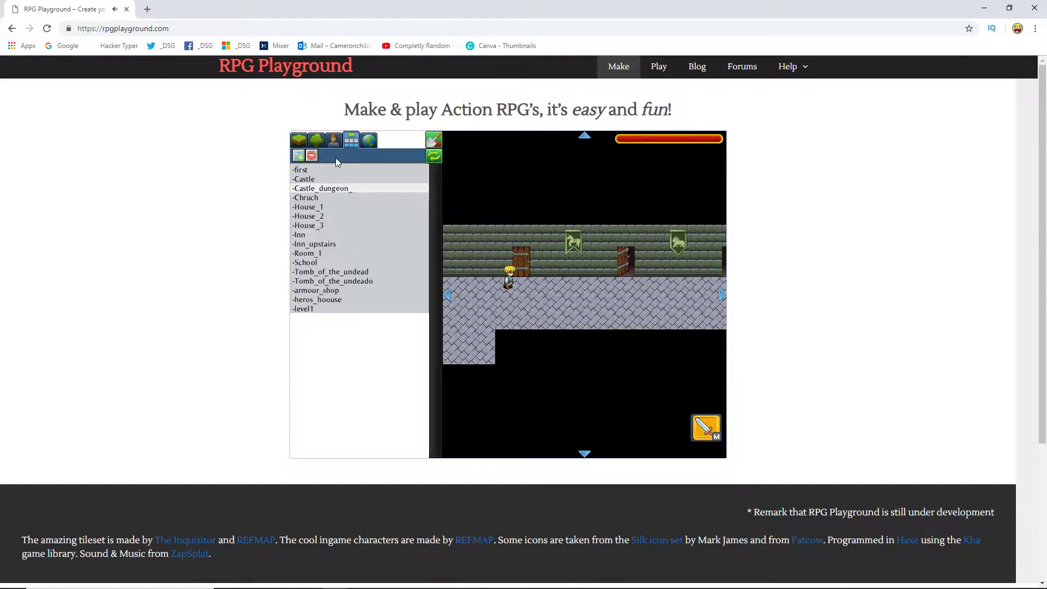
left_click(298, 155)
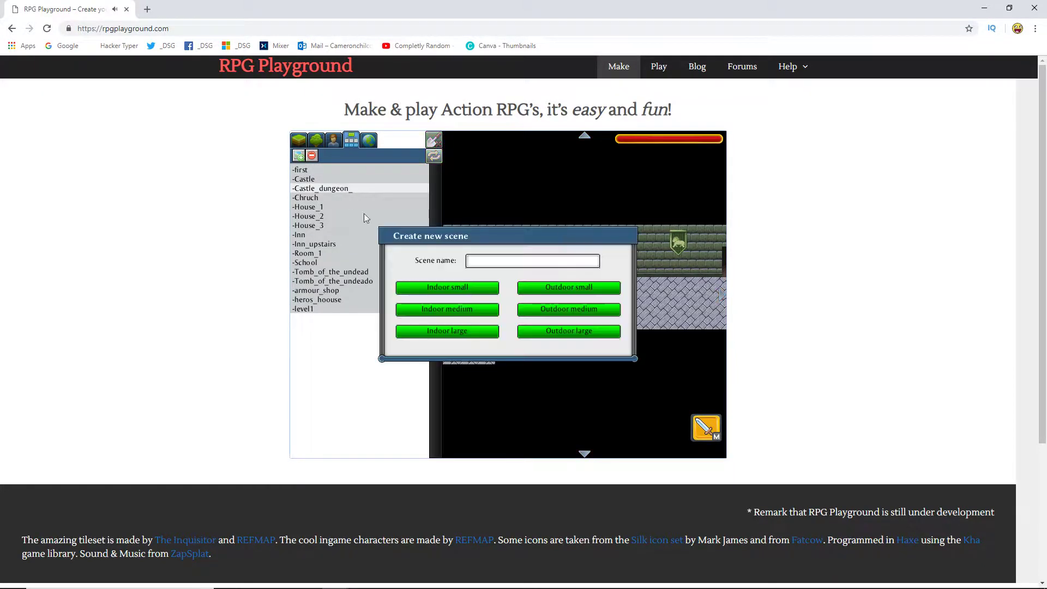
left_click(496, 264)
type("Tort")
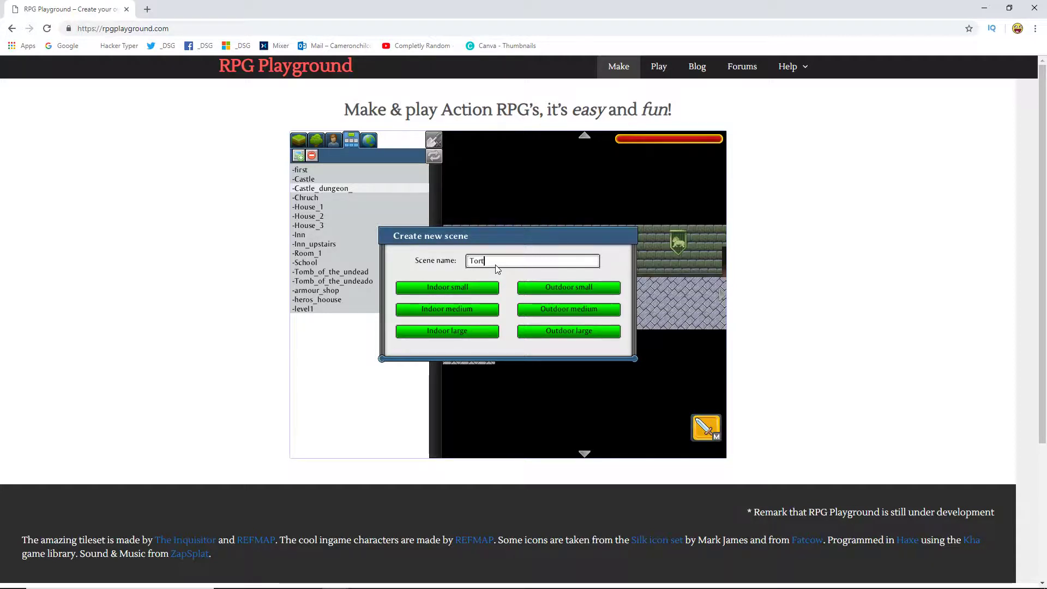
type("ure chanm")
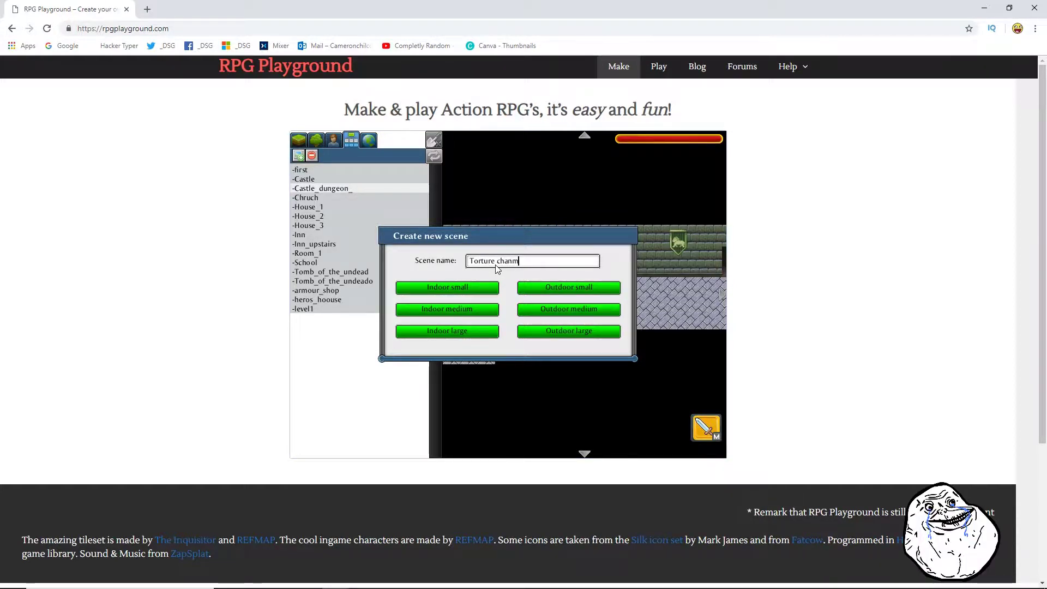
key("BackSpace")
type("mber")
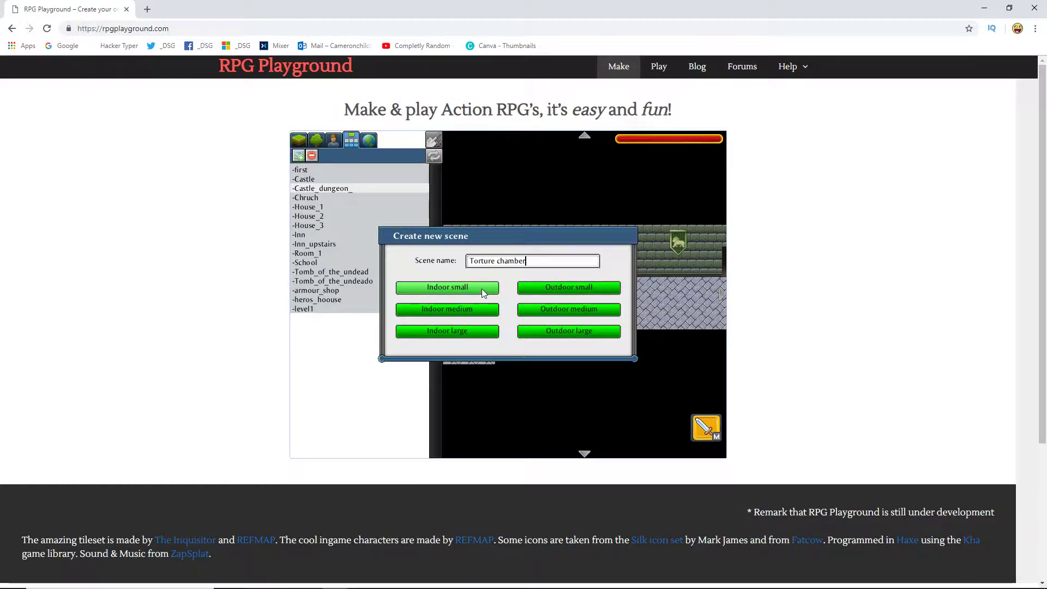
left_click(482, 288)
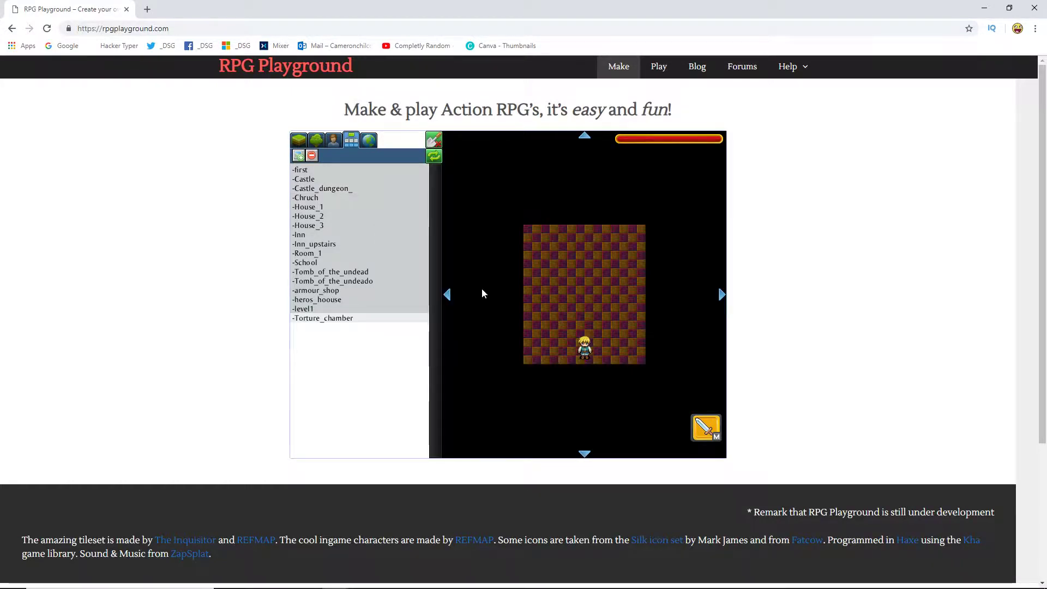
- Resize the new scene's tilemap to 7x11 by adding three rows along its upper edge
left_click(308, 141)
left_click(300, 155)
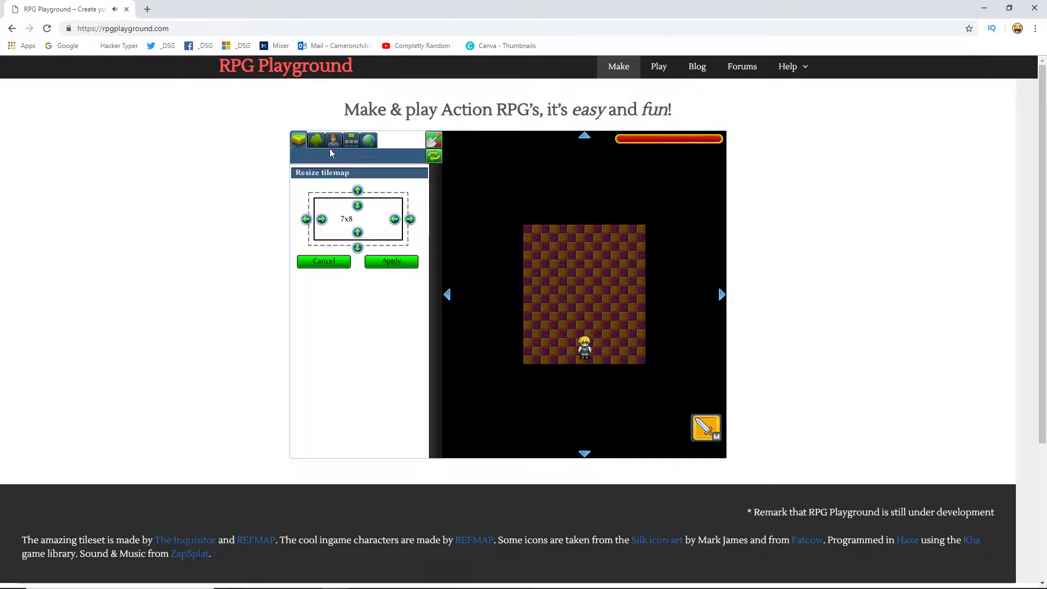
left_click(358, 191)
left_click(357, 191)
left_click(358, 191)
left_click(406, 264)
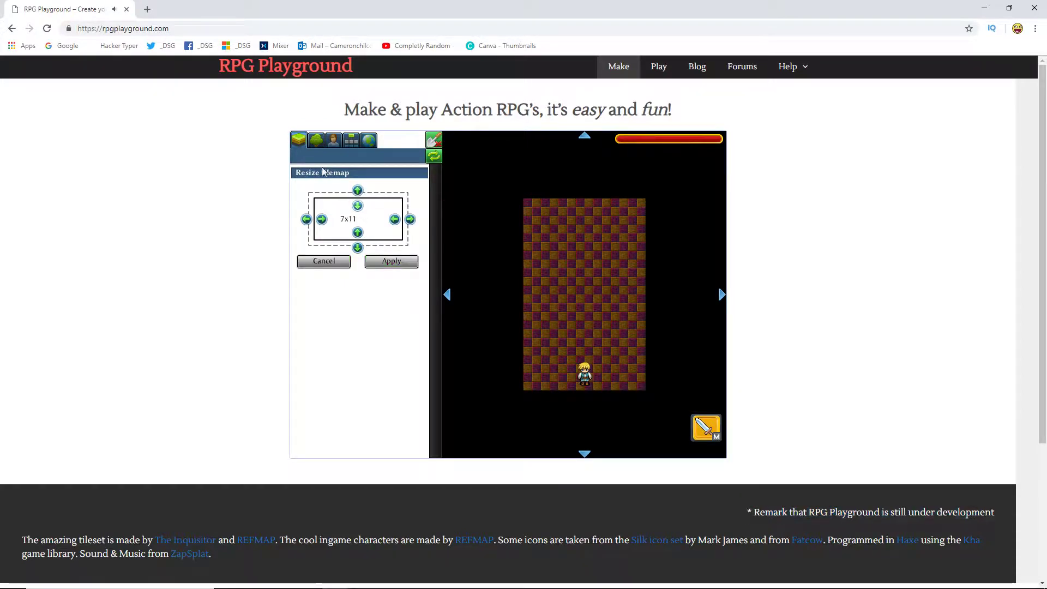
- Paint dark brick tiles from the Inquisitor castle indoor tileset near the room's upper-left corner
left_click(316, 140)
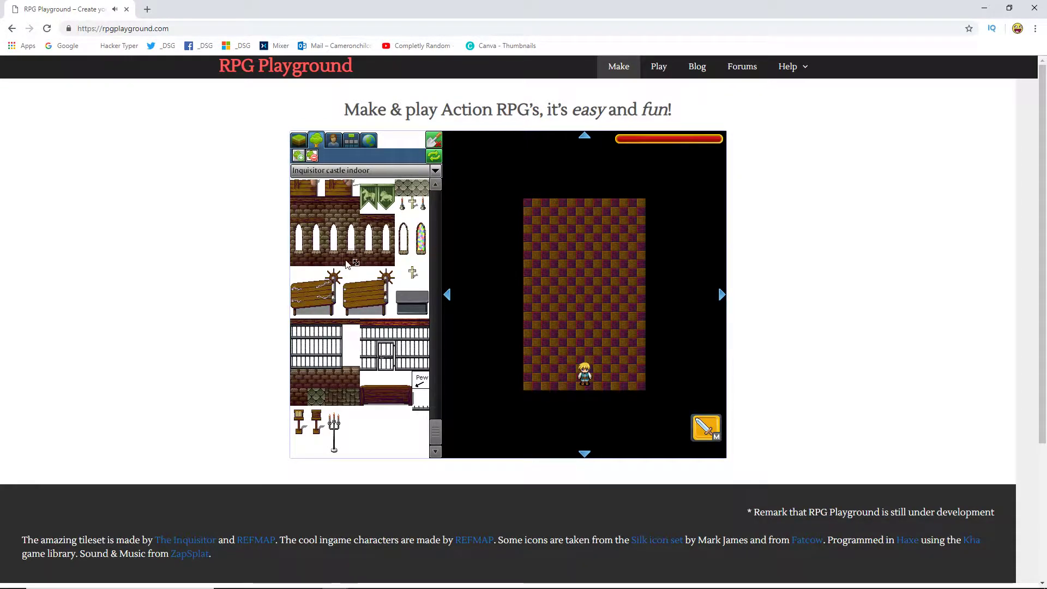
scroll(333, 327, "up", 1)
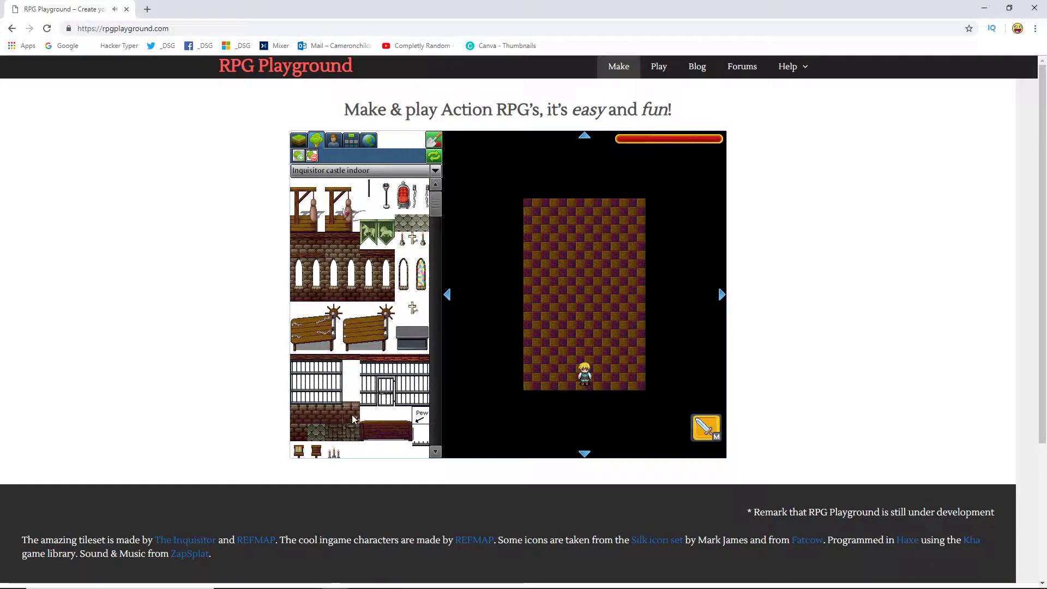
left_click(352, 415)
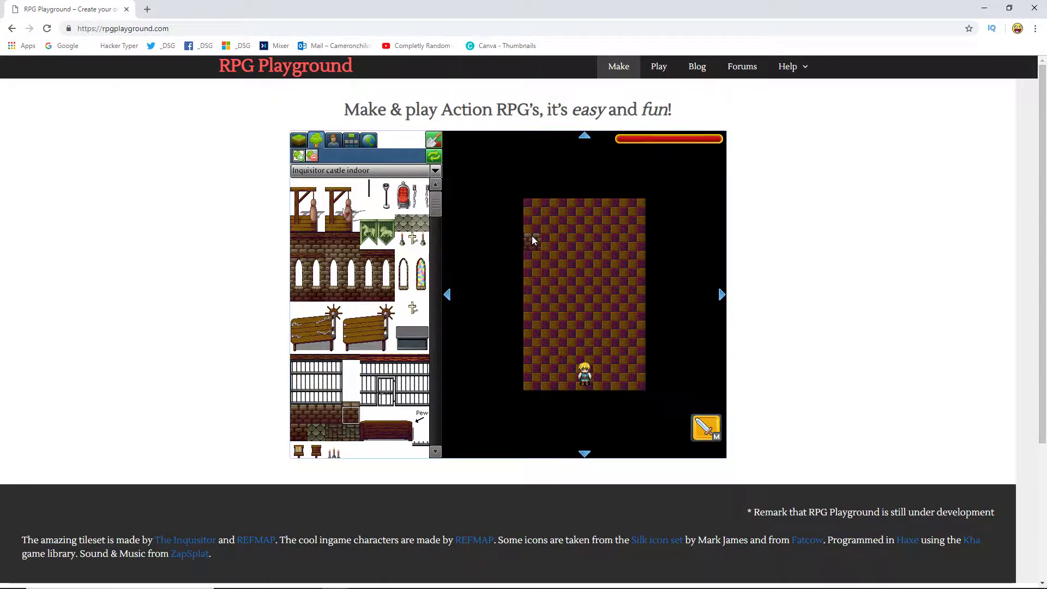
left_click_drag(532, 236, 532, 227)
left_click(298, 432)
- Build the room's back wall from Inquisitor indoor middle, with two arched grey stone sections and a narrow stone piece between them
left_click(313, 170)
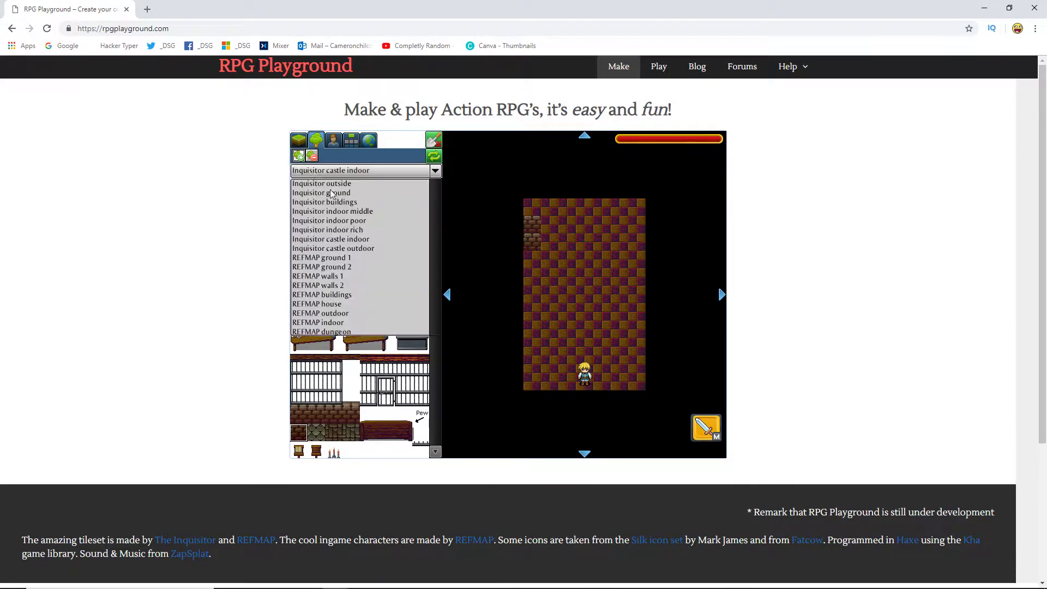
left_click(351, 211)
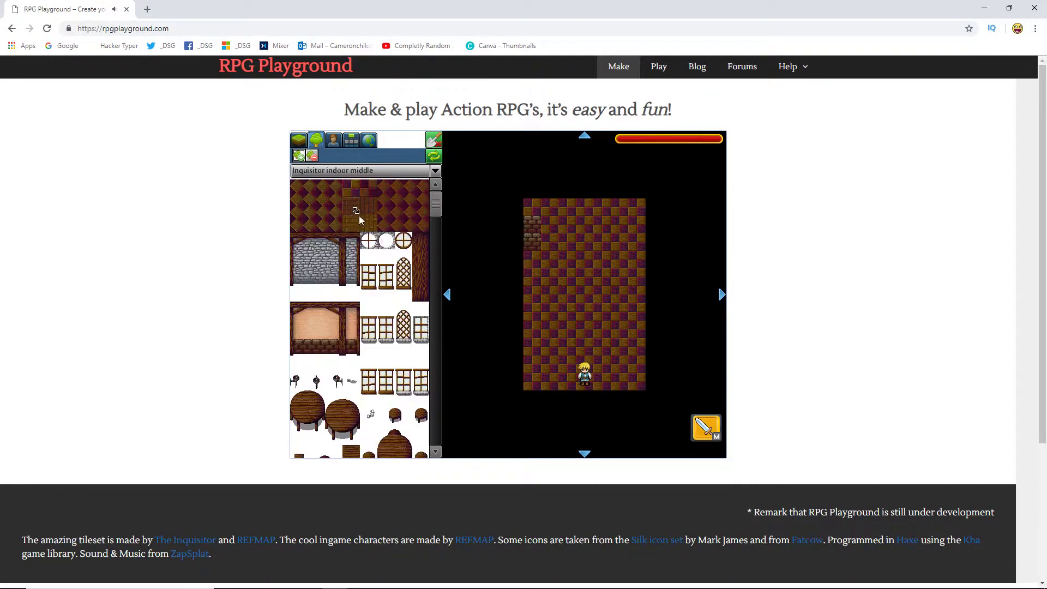
left_click_drag(334, 277, 295, 235)
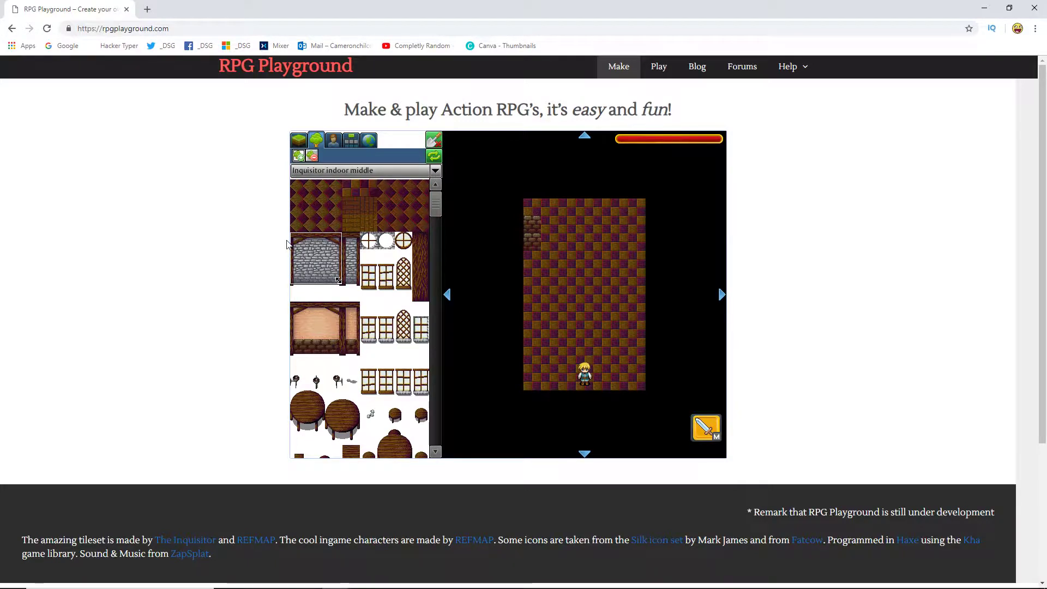
left_click(557, 233)
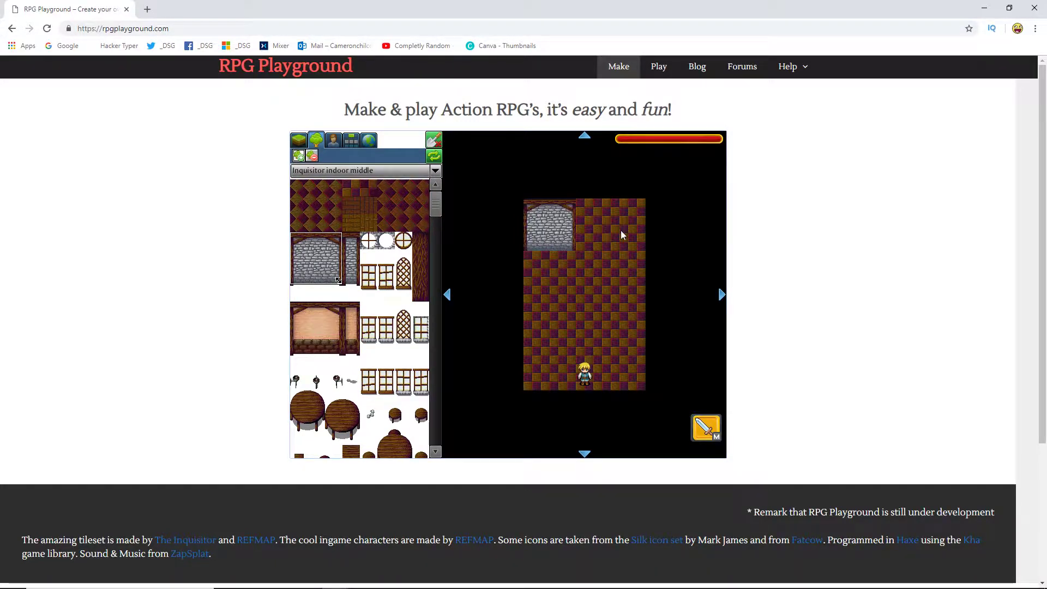
left_click(635, 233)
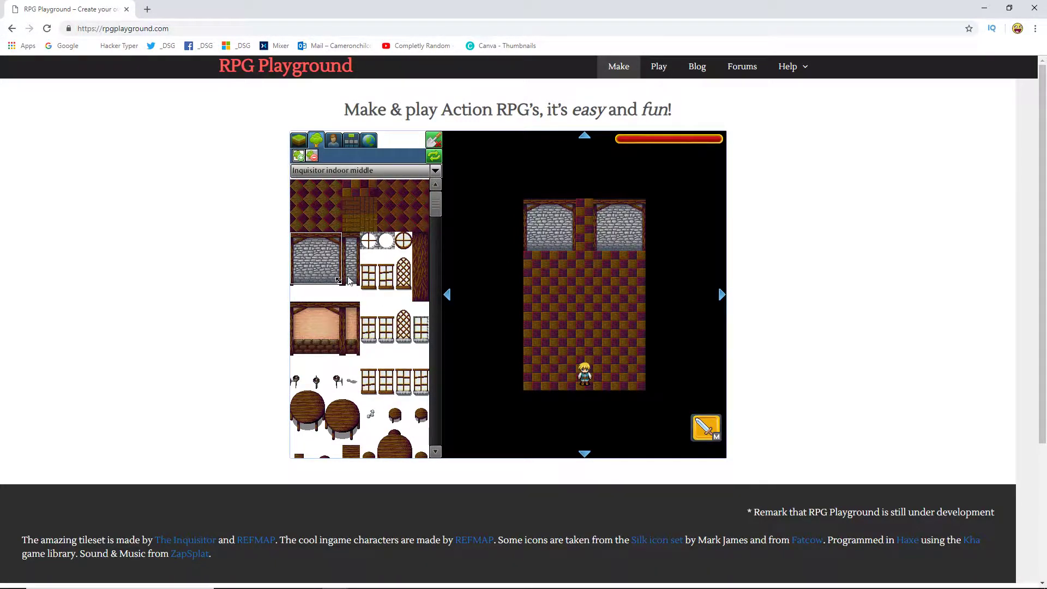
left_click_drag(348, 280, 350, 239)
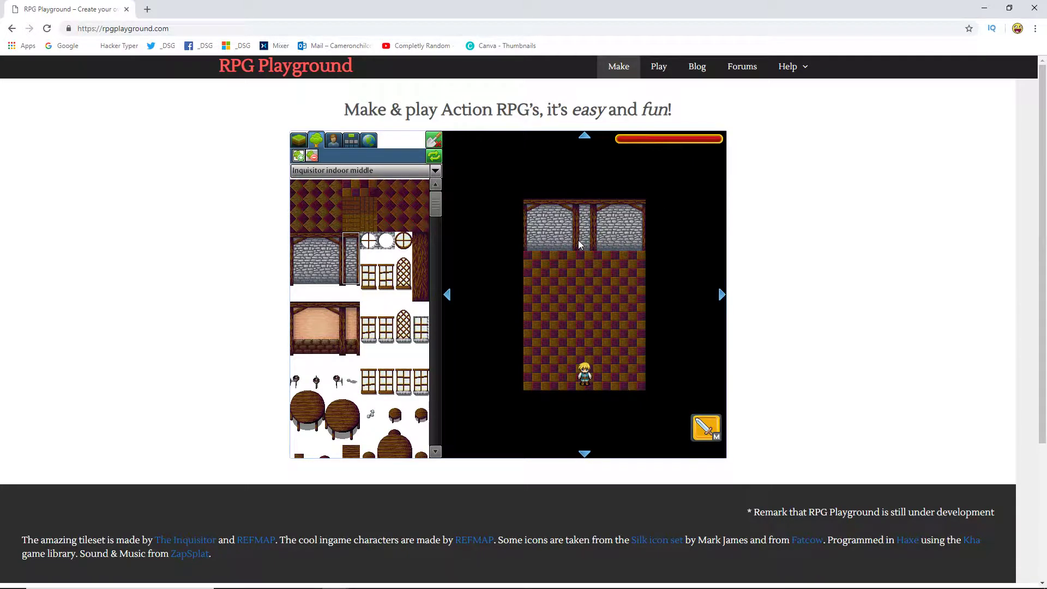
left_click(578, 241)
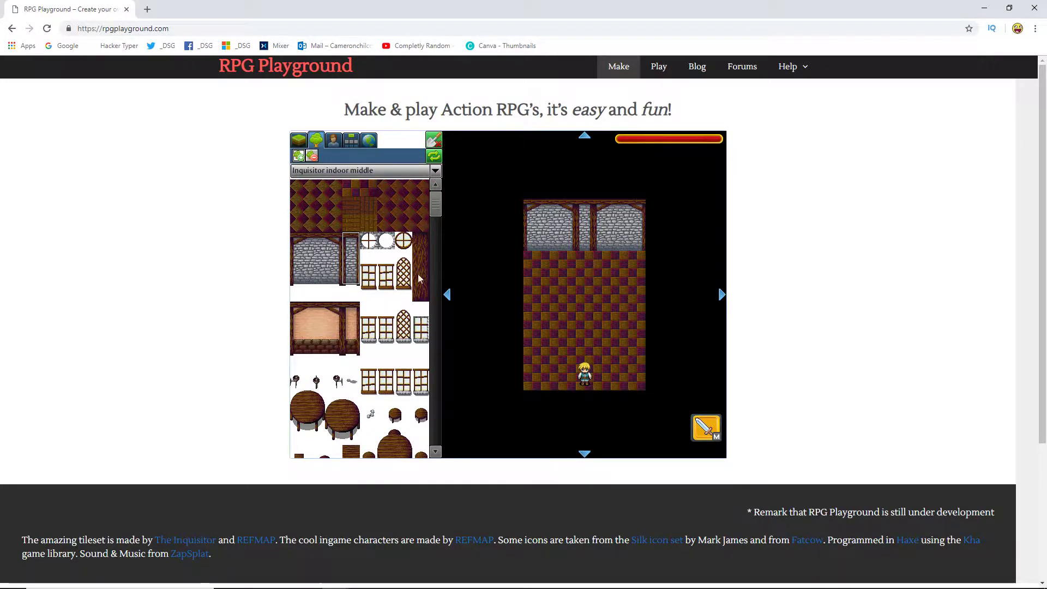
- Cover the room's whole floor with the grey-green cobblestone tile from the Inquisitor castle indoor tileset
left_click(360, 171)
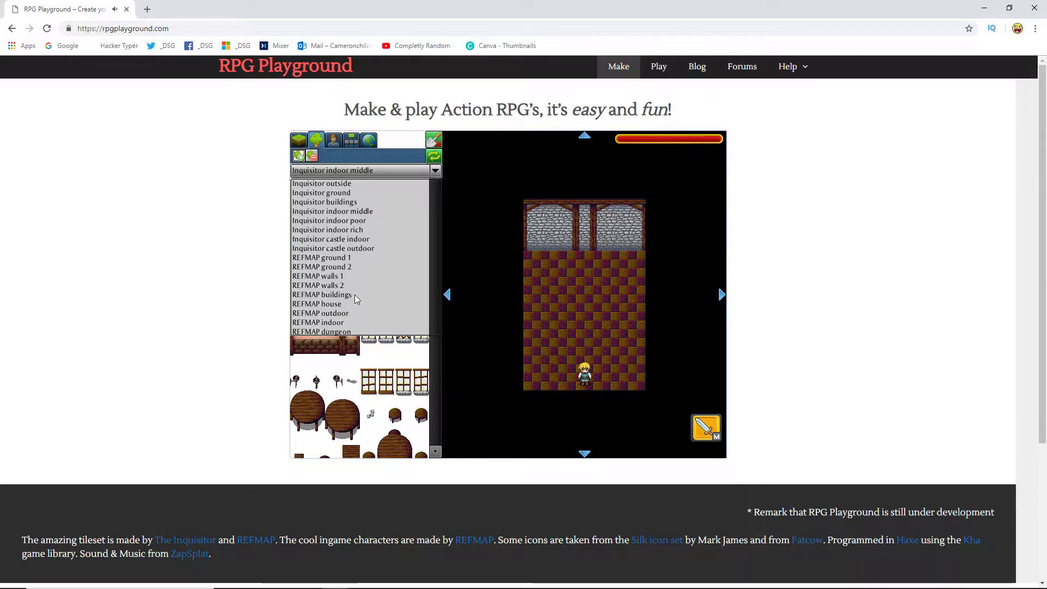
left_click(343, 239)
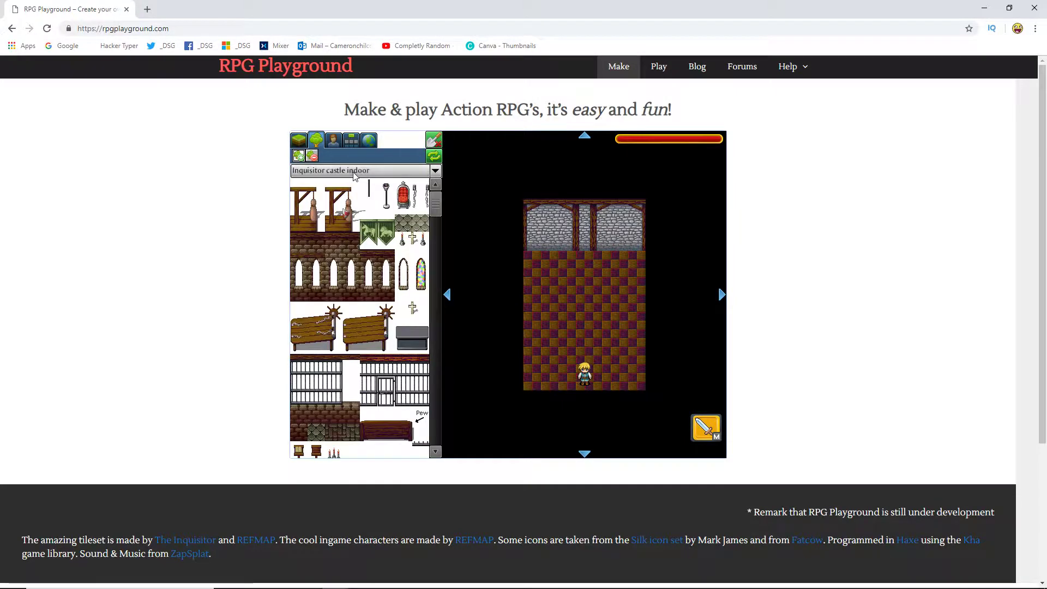
scroll(352, 311, "down", 2)
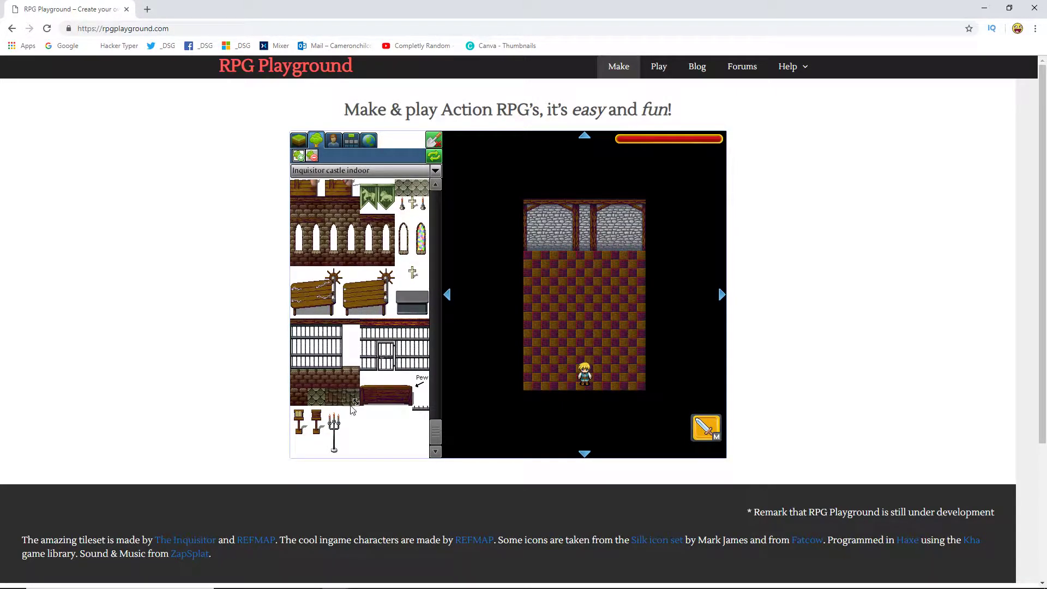
left_click(316, 397)
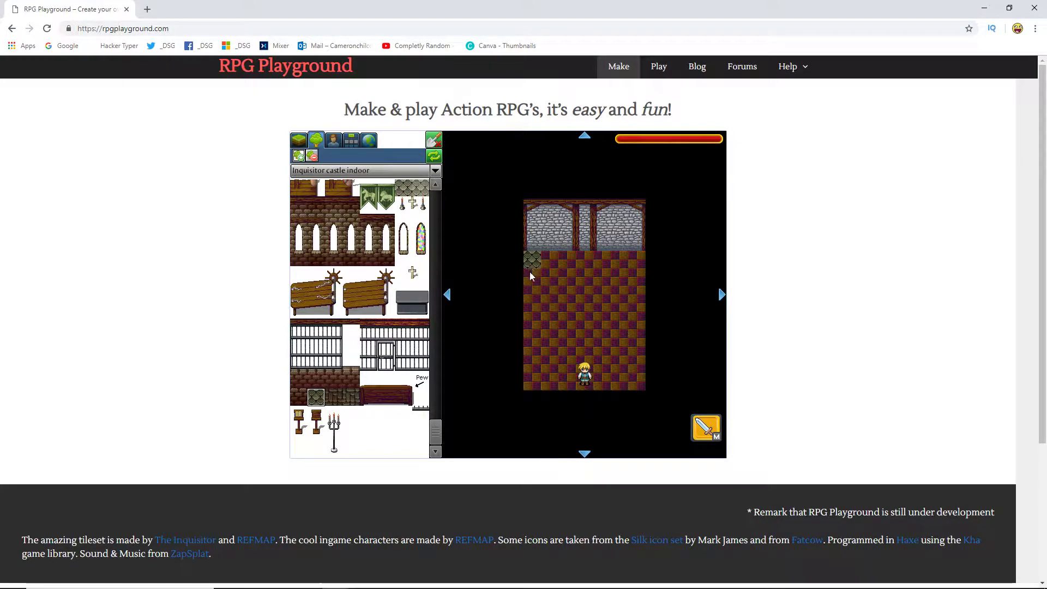
mouse_move(529, 288)
left_mouse_down()
mouse_move(534, 382)
mouse_move(531, 367)
mouse_move(548, 388)
mouse_move(555, 346)
mouse_move(566, 371)
mouse_move(587, 365)
left_mouse_up()
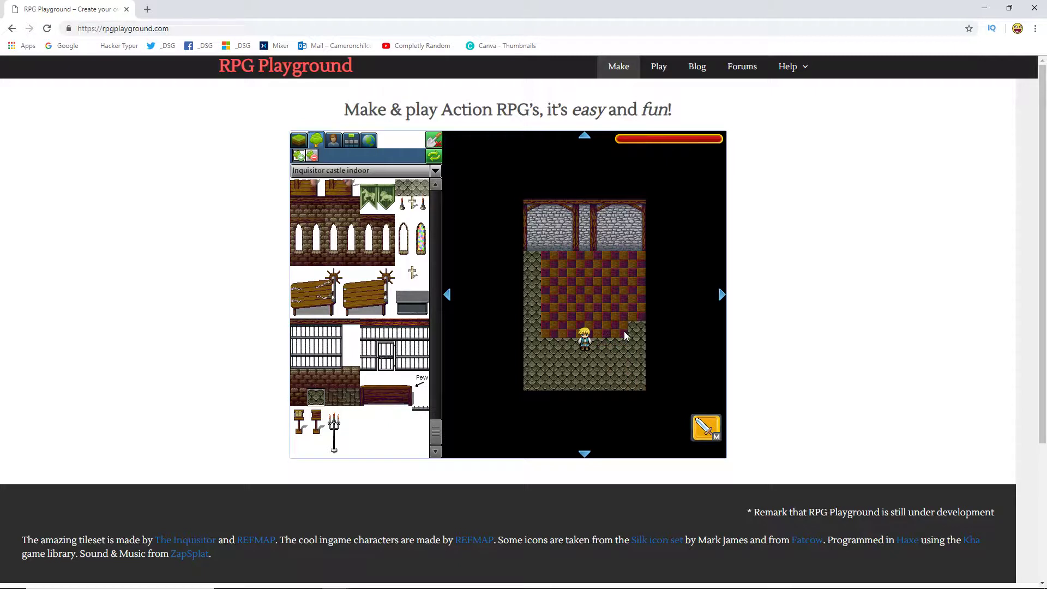
mouse_move(620, 299)
left_mouse_down()
mouse_move(624, 273)
mouse_move(637, 272)
mouse_move(613, 322)
left_mouse_up()
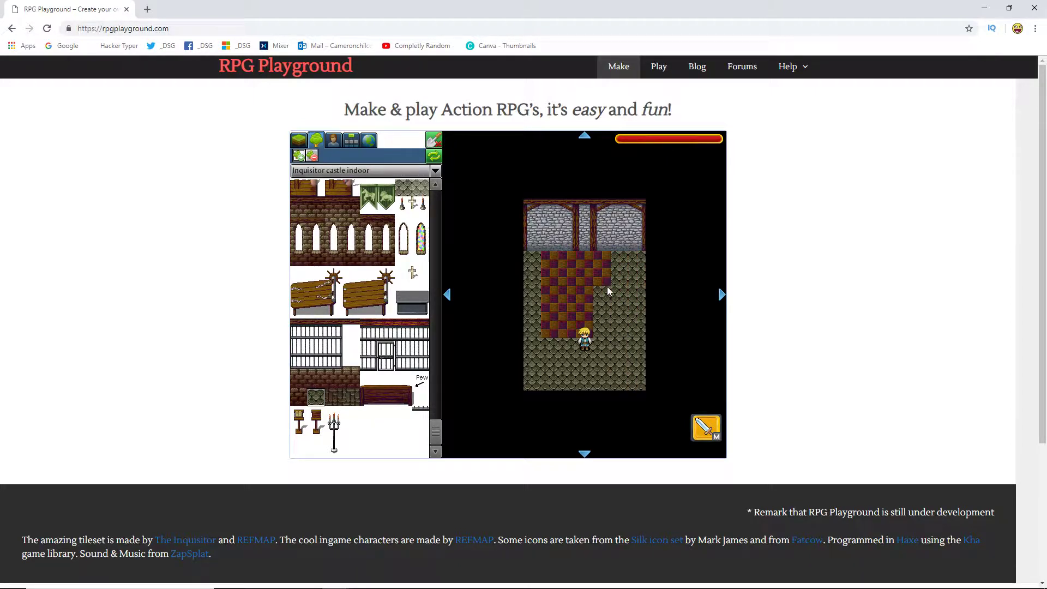
mouse_move(604, 270)
left_mouse_down()
mouse_move(587, 257)
mouse_move(557, 260)
mouse_move(564, 286)
mouse_move(551, 280)
mouse_move(578, 322)
mouse_move(583, 277)
left_mouse_up()
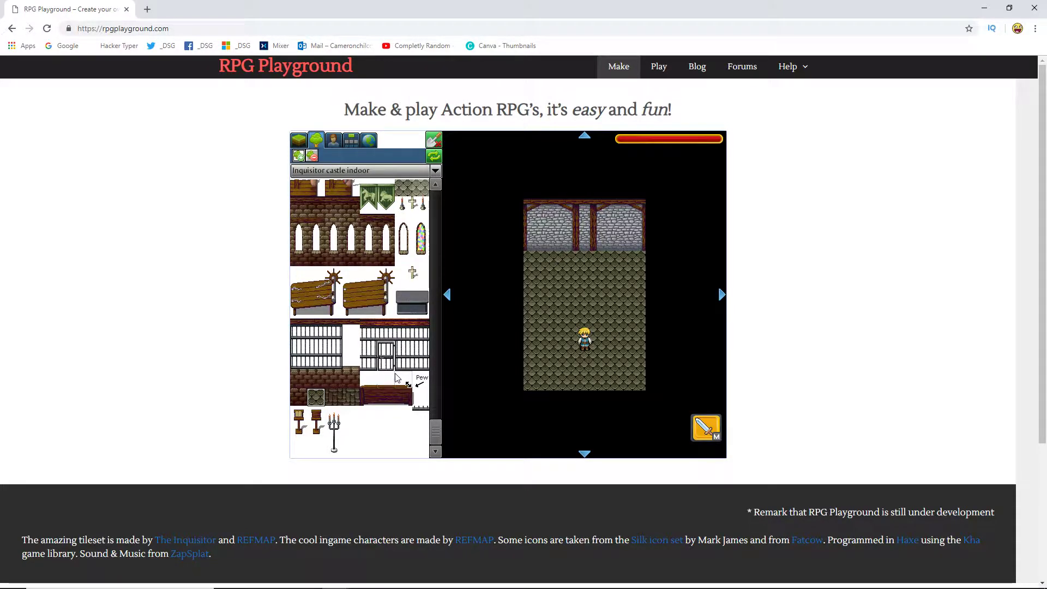
- Place a torture rack with shackles against the back wall's right arch and a plain rack two tiles below it
left_click(331, 310)
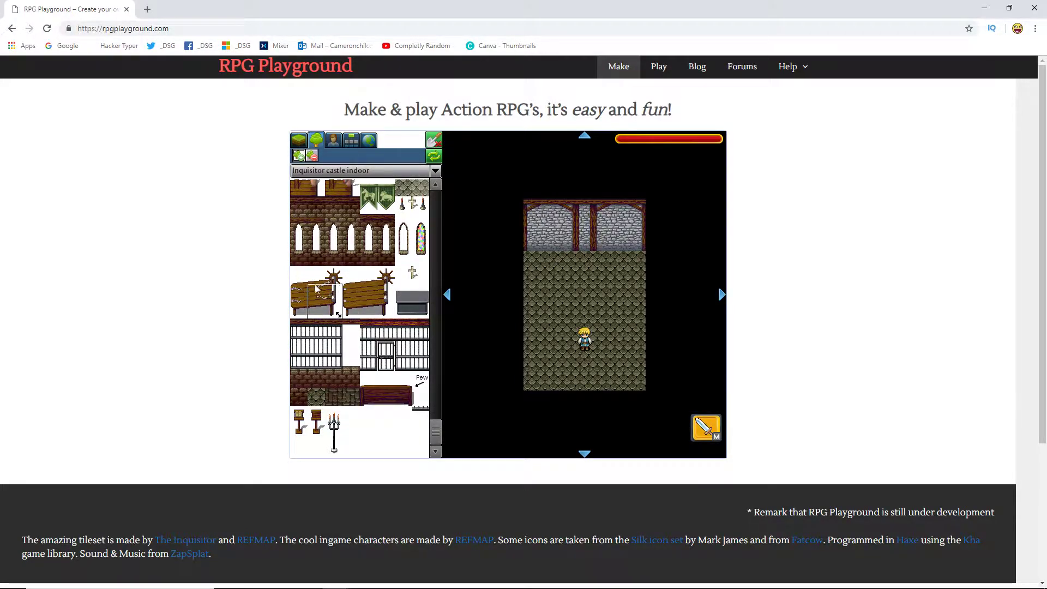
left_click(635, 281)
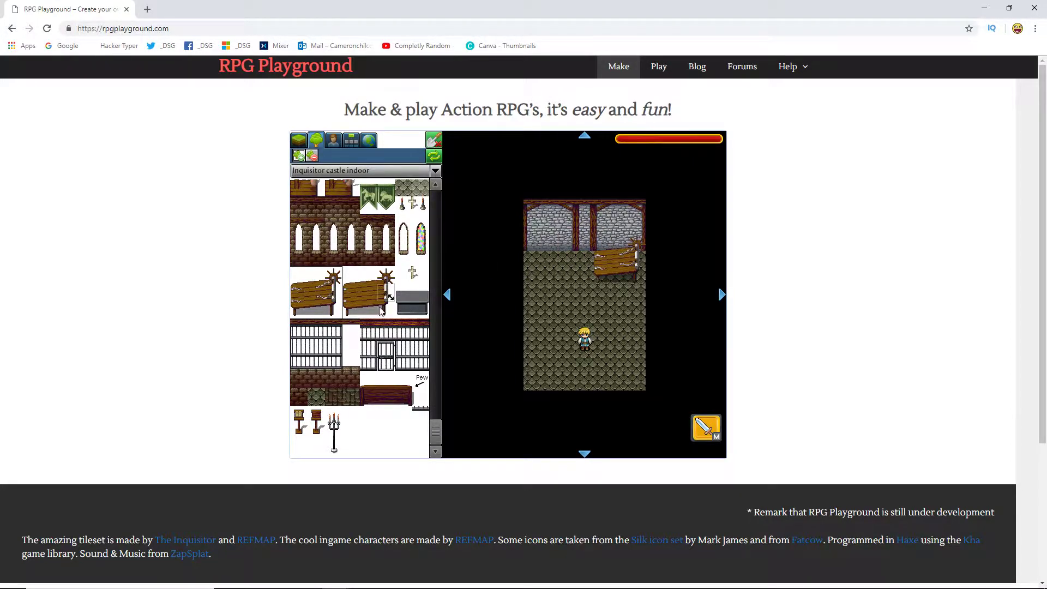
left_click(340, 304)
left_click(355, 285)
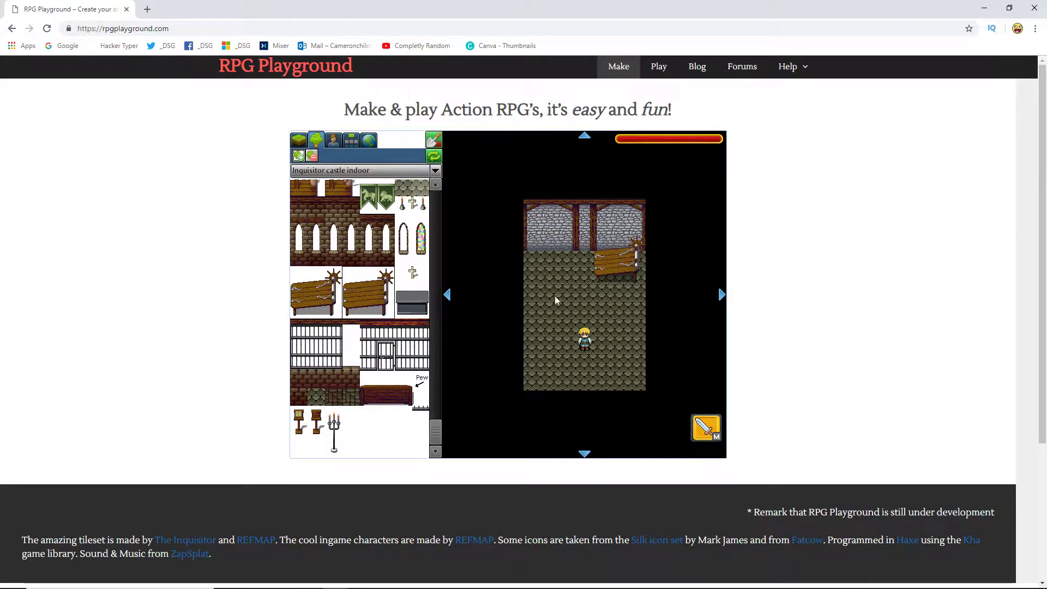
left_click(632, 322)
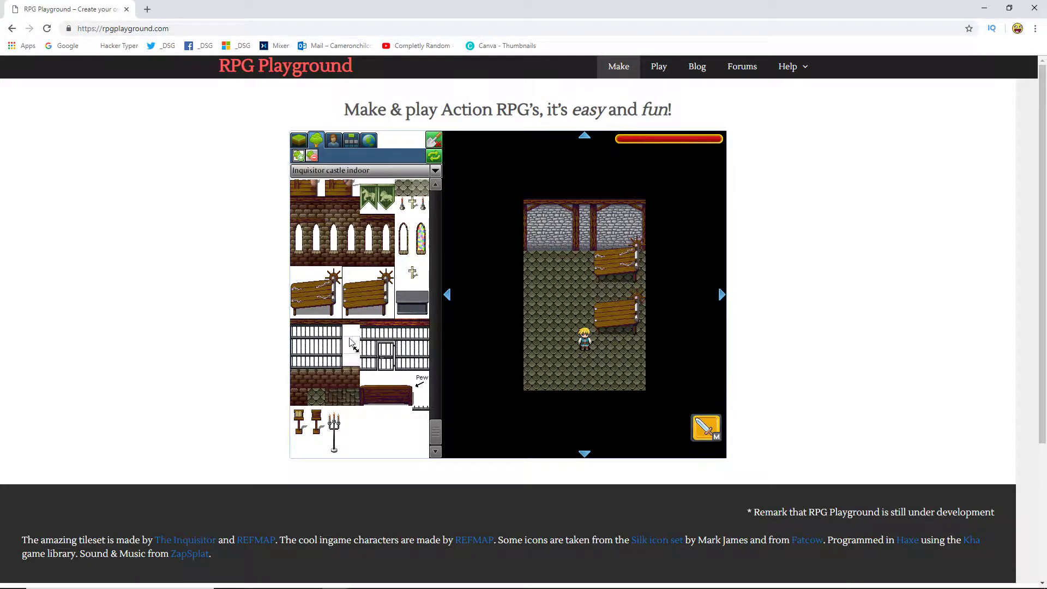
- Hang the shackles on the back wall's left arch and stand the metal torch holder before the narrow middle section
scroll(332, 284, "up", 1)
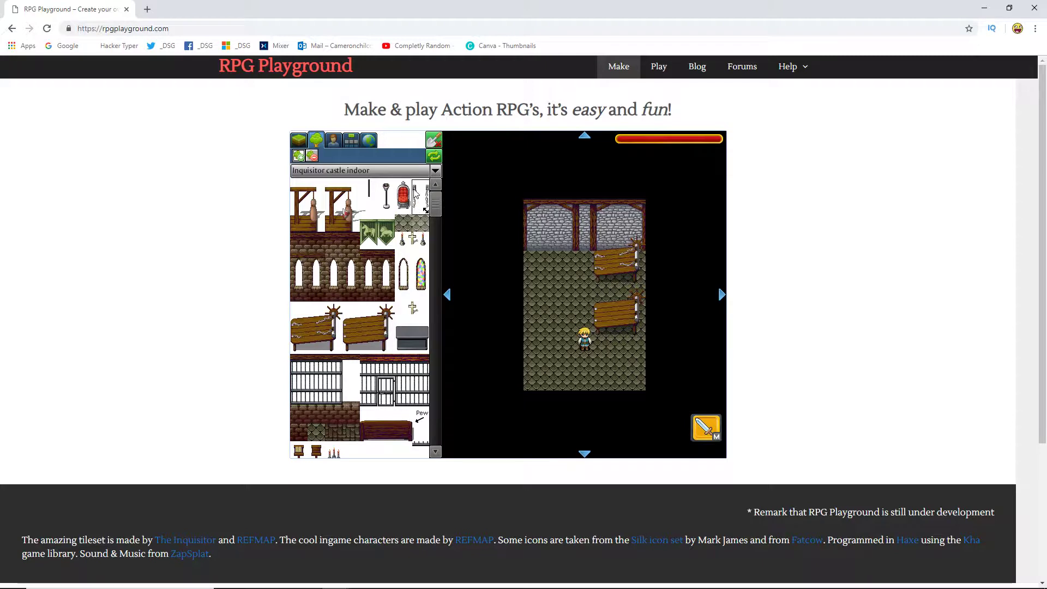
left_click(556, 244)
left_click(388, 201)
left_click(590, 250)
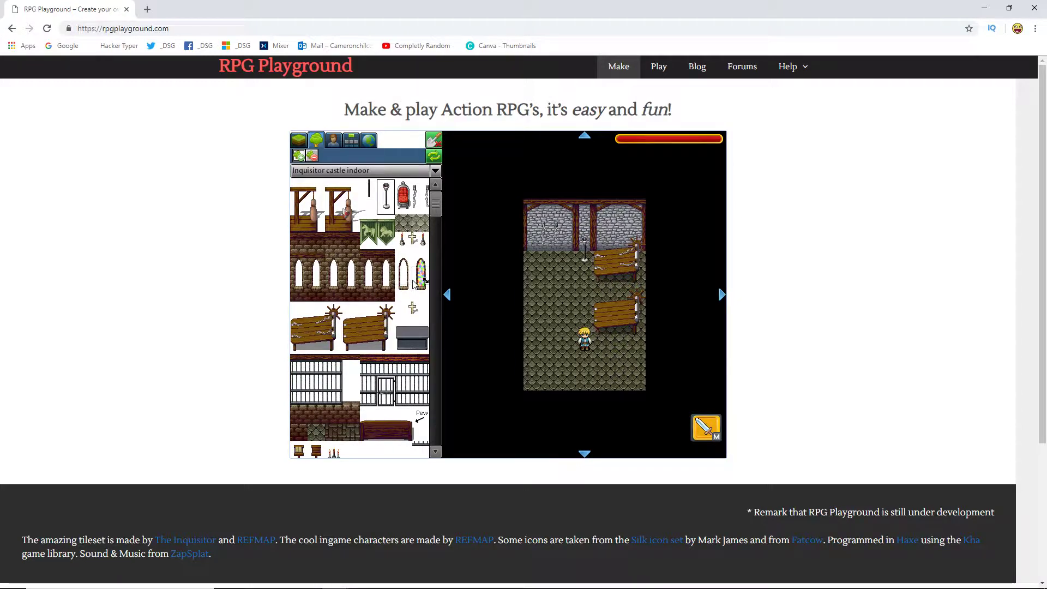
- Place the lectern in the room's upper-left corner and pick the tall candelabra for the right wall between the racks
scroll(423, 292, "down", 2)
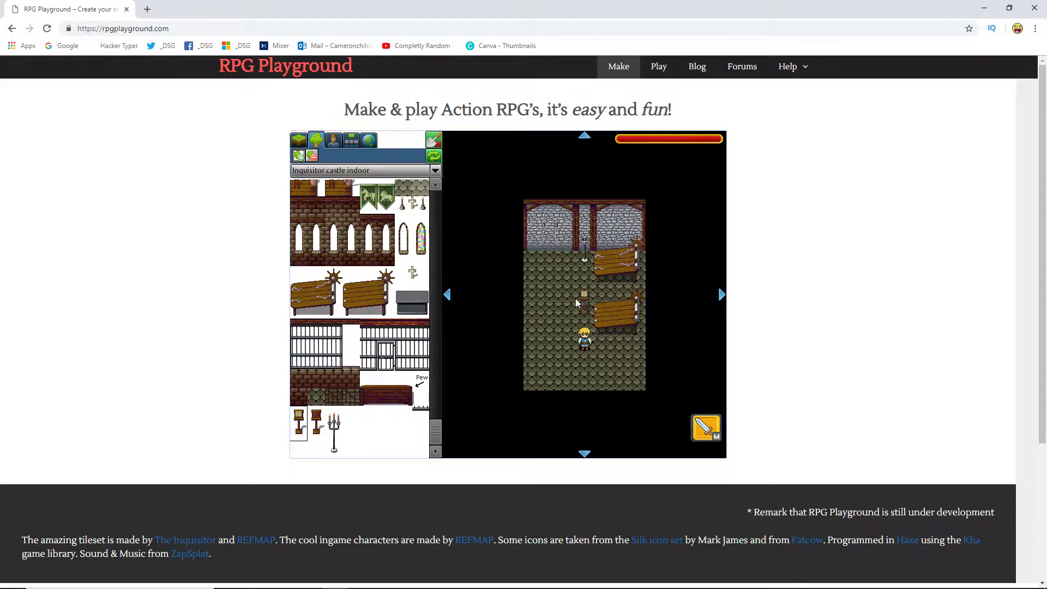
left_click(536, 259)
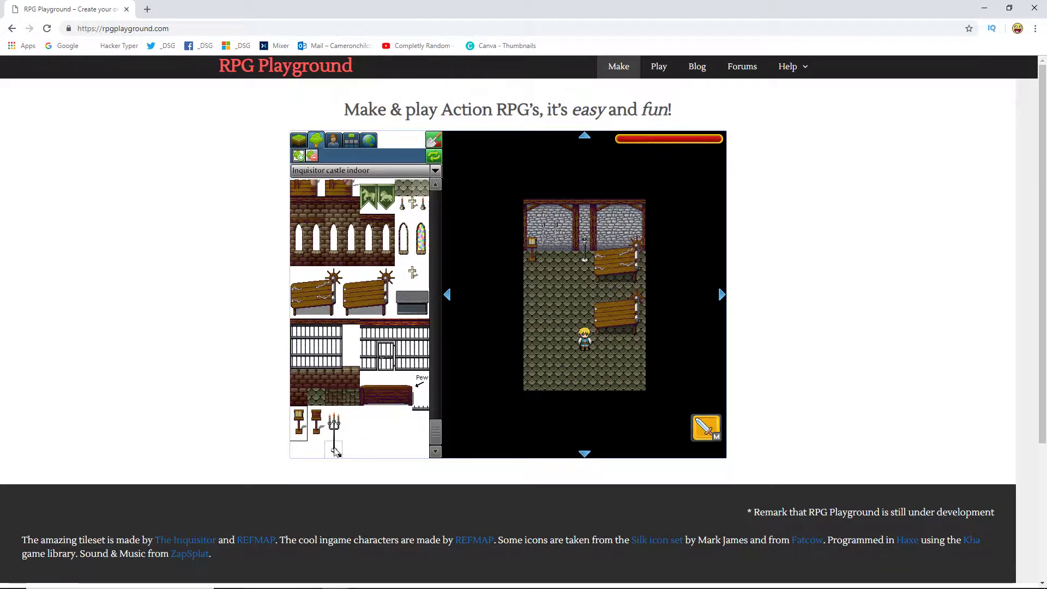
left_click(333, 431)
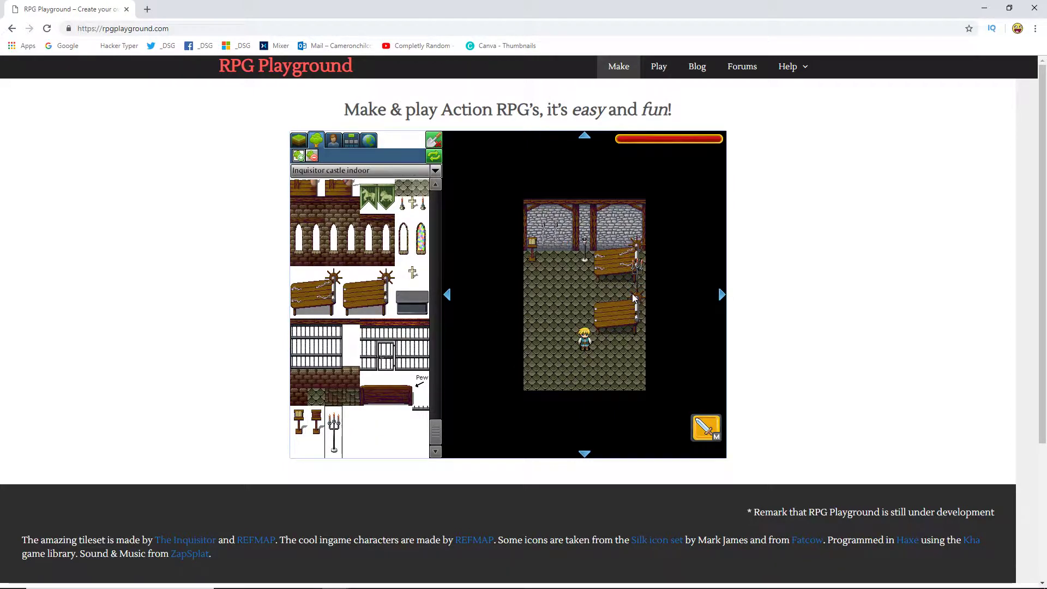
- Place the dark wooden pew below the plain rack and add low metal rails on both sides of the room's lower edge
left_click(368, 390)
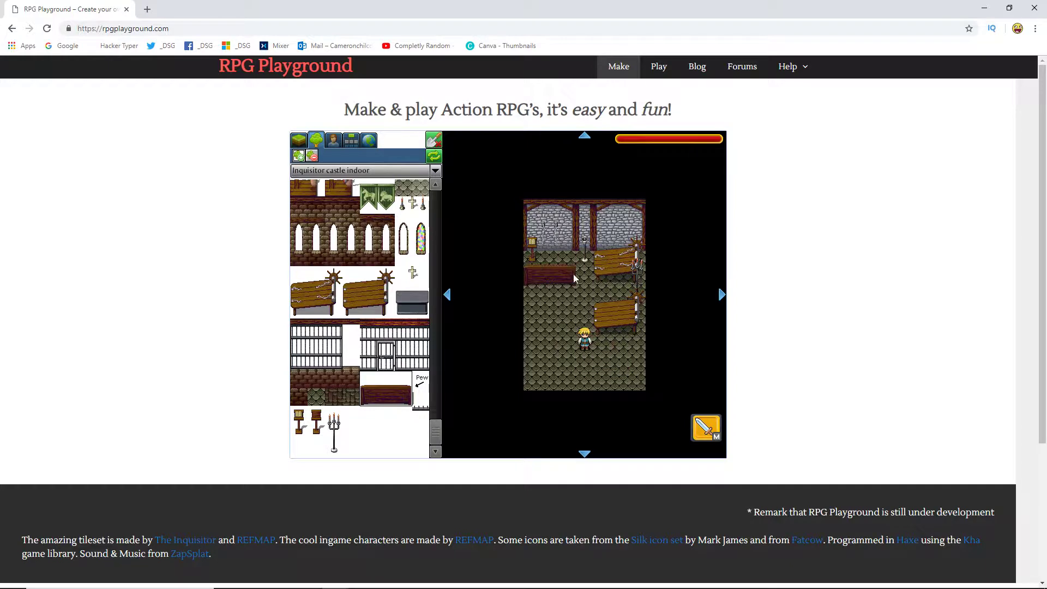
left_click(633, 348)
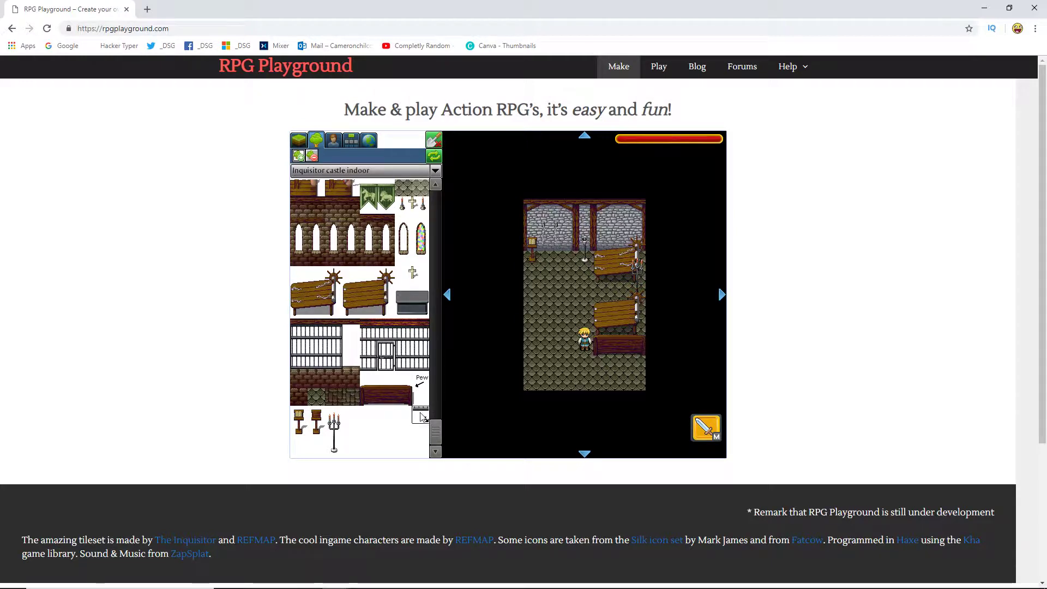
left_click(634, 264)
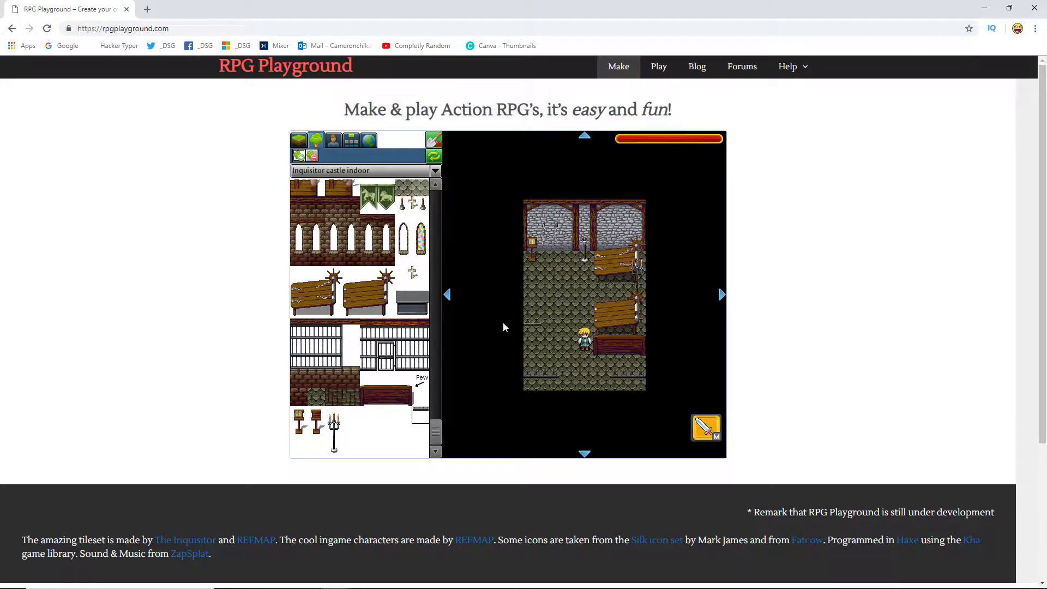
- Try placing the cross with two candles on the floor below the lectern
scroll(349, 398, "up", 3)
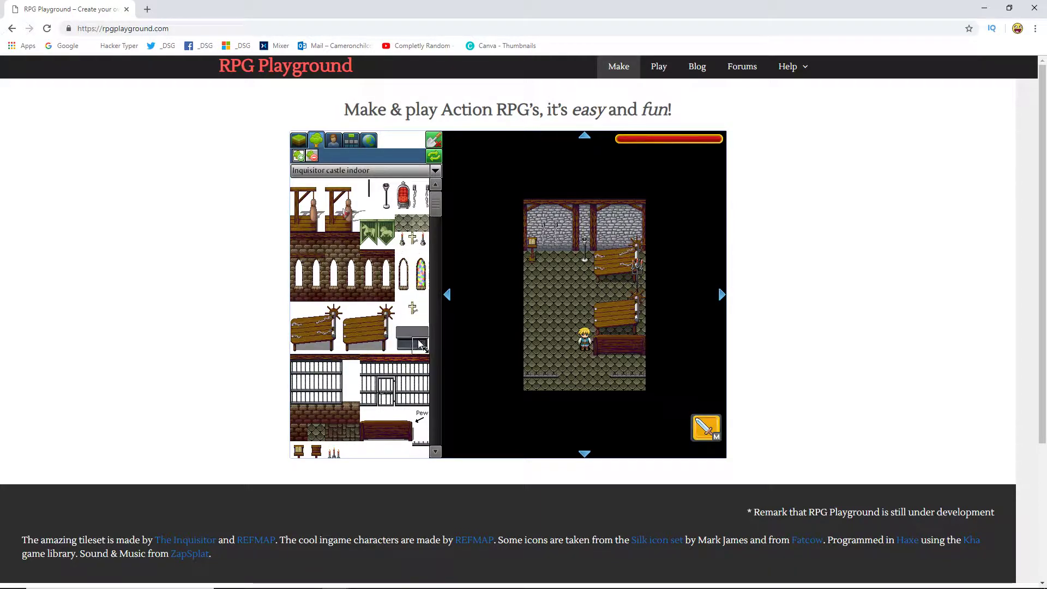
left_click(545, 296)
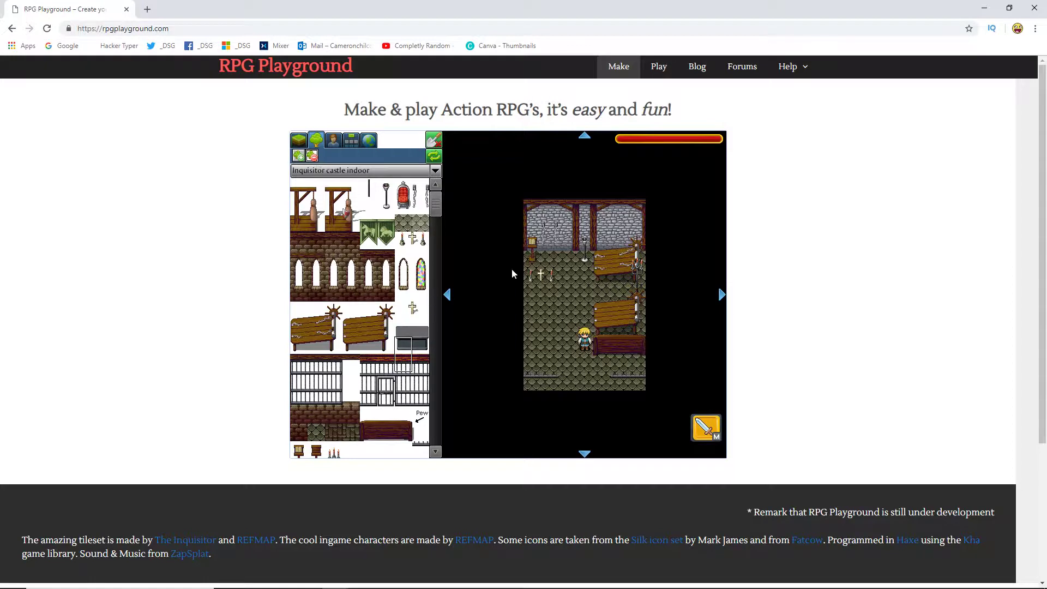
right_click(550, 280)
- Test the torture chamber in play mode and return to editing
scroll(406, 299, "down", 1)
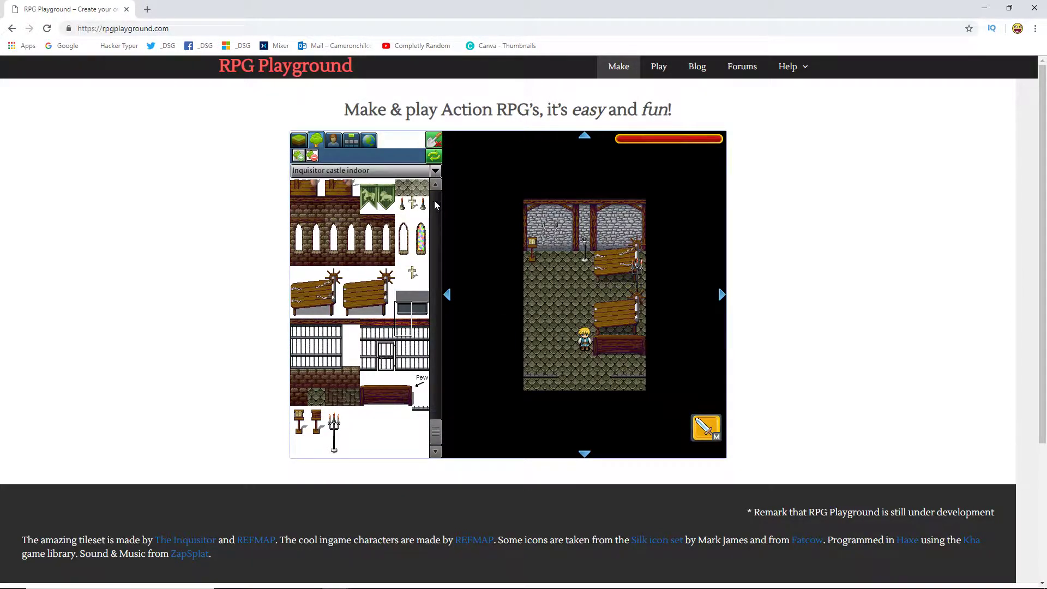
left_click(433, 141)
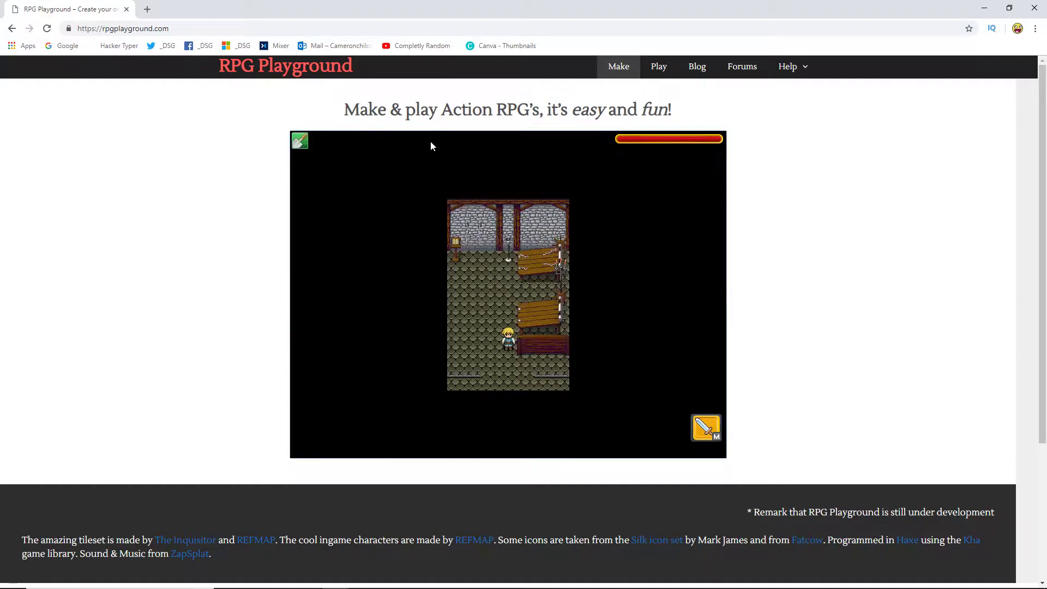
left_click(301, 141)
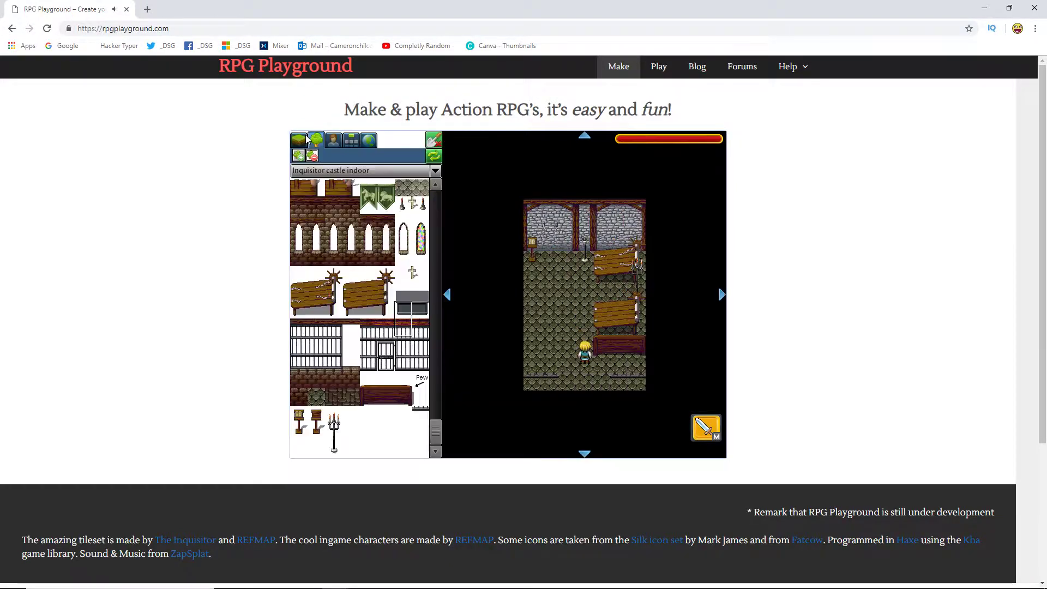
- Add a glowing light door in the middle of the room's lower edge and link it to the Castle_dungeon_ scene
left_click(333, 141)
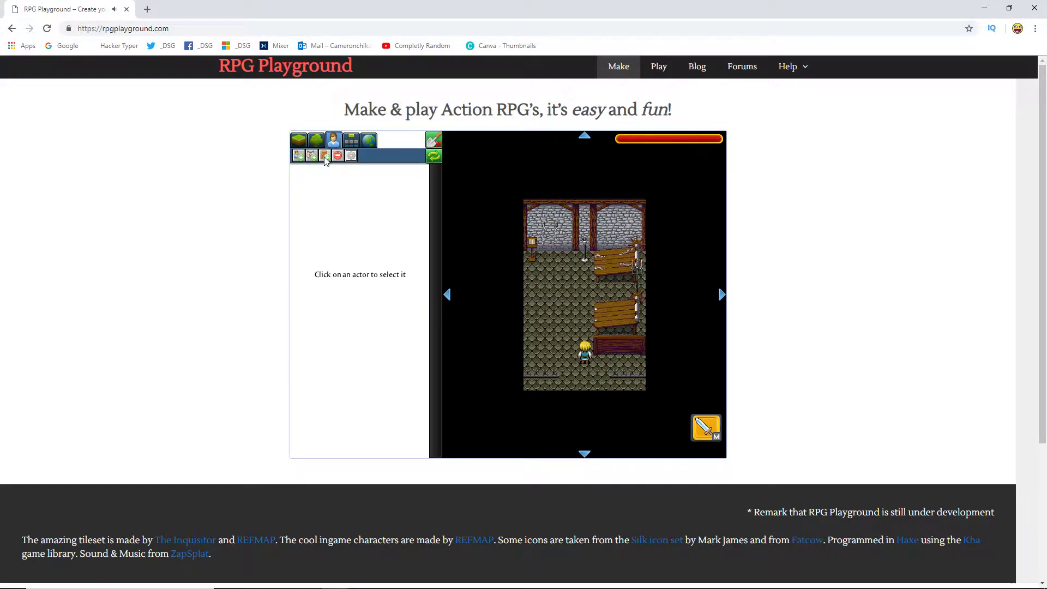
left_click(325, 156)
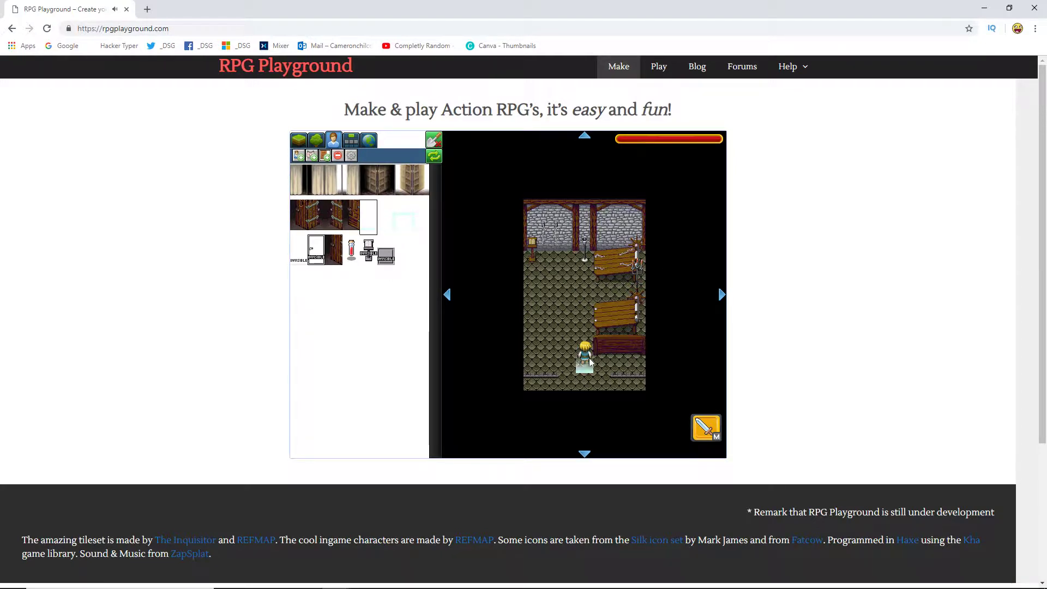
left_click(356, 156)
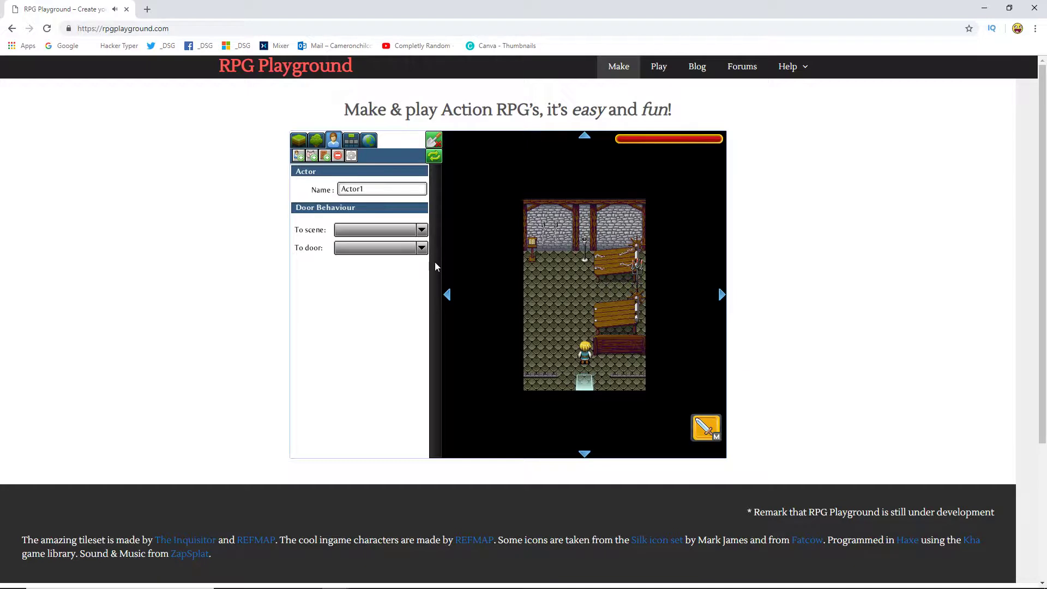
left_click(363, 230)
left_click(360, 266)
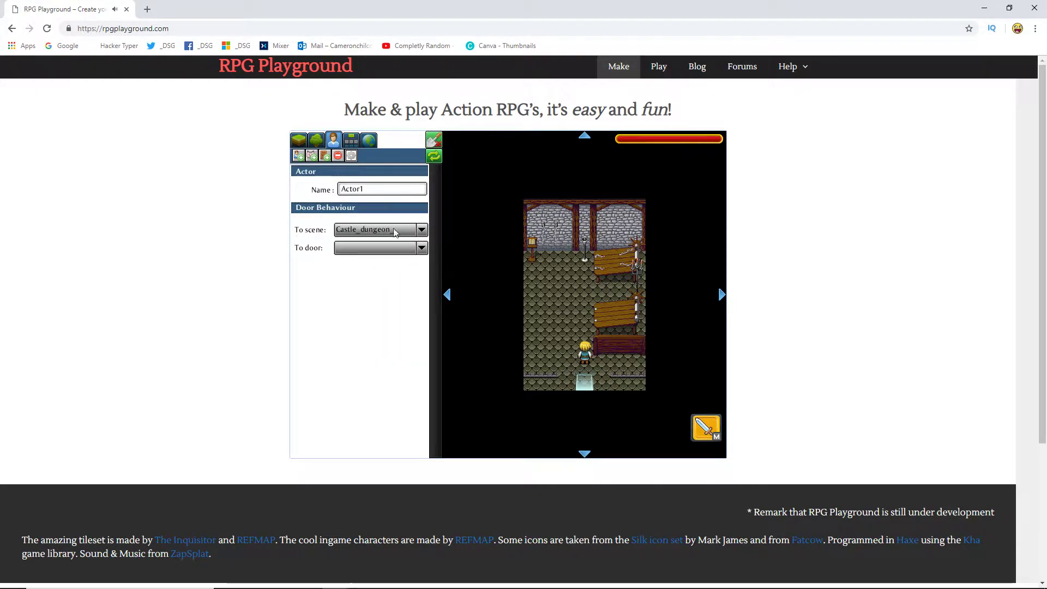
left_click(388, 250)
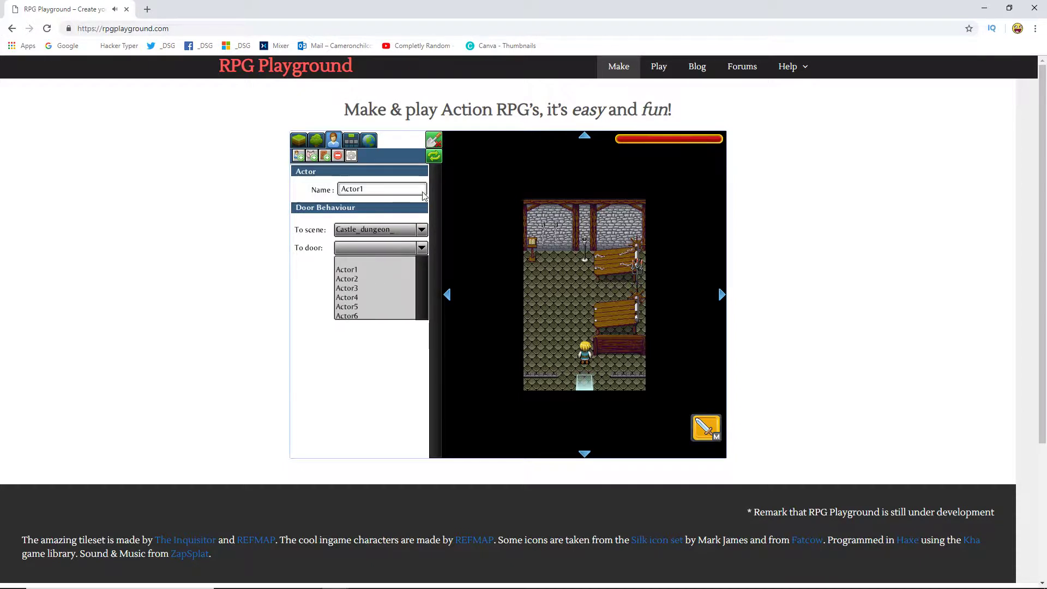
left_click(345, 164)
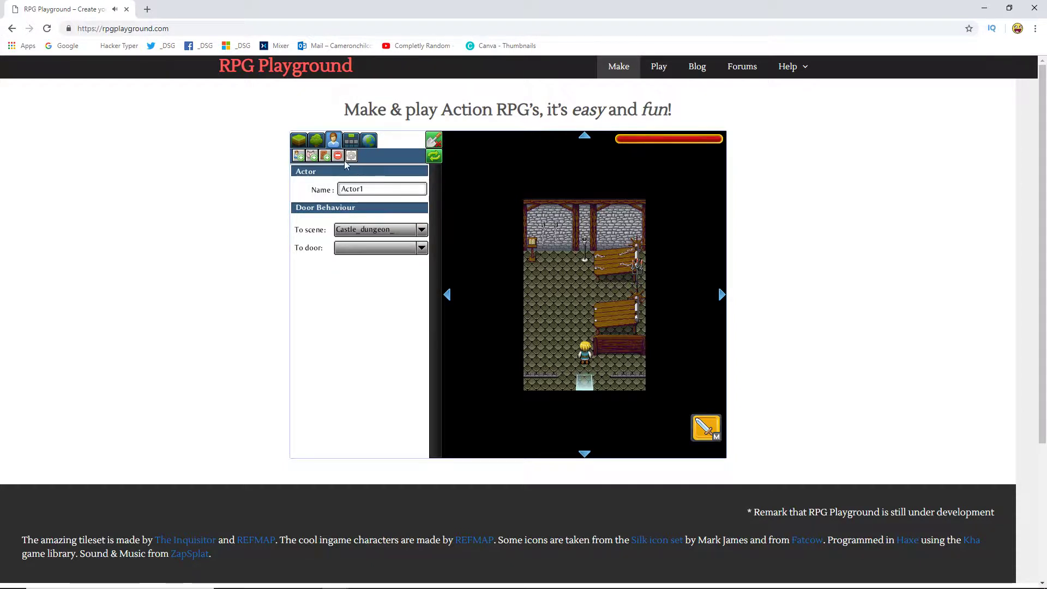
- Place the narrow wooden shelf from the REFMAP dungeon tileset against the back wall, beside the metal stand
left_click(316, 140)
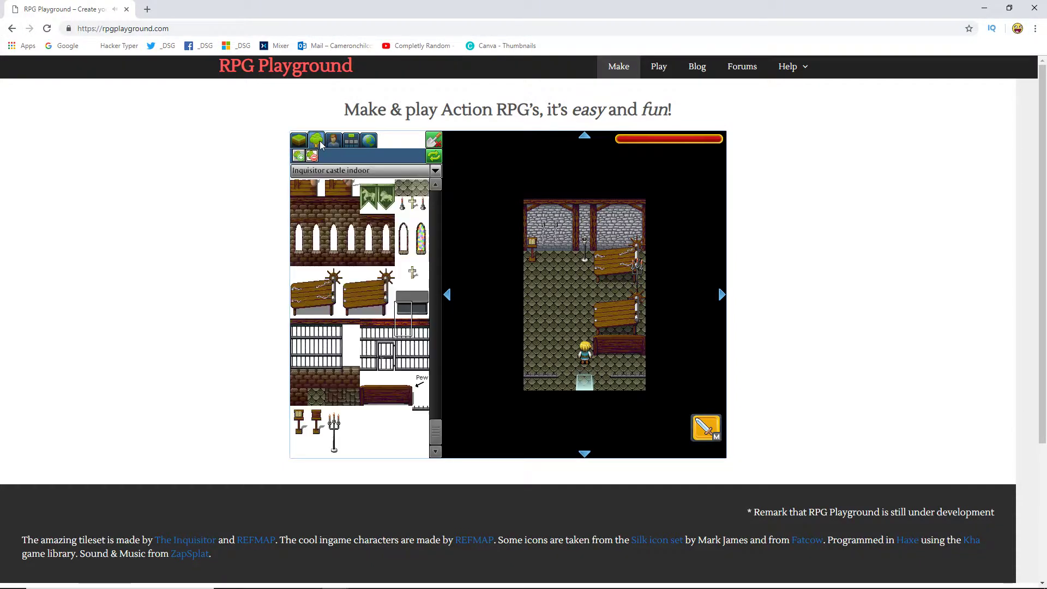
left_click(333, 171)
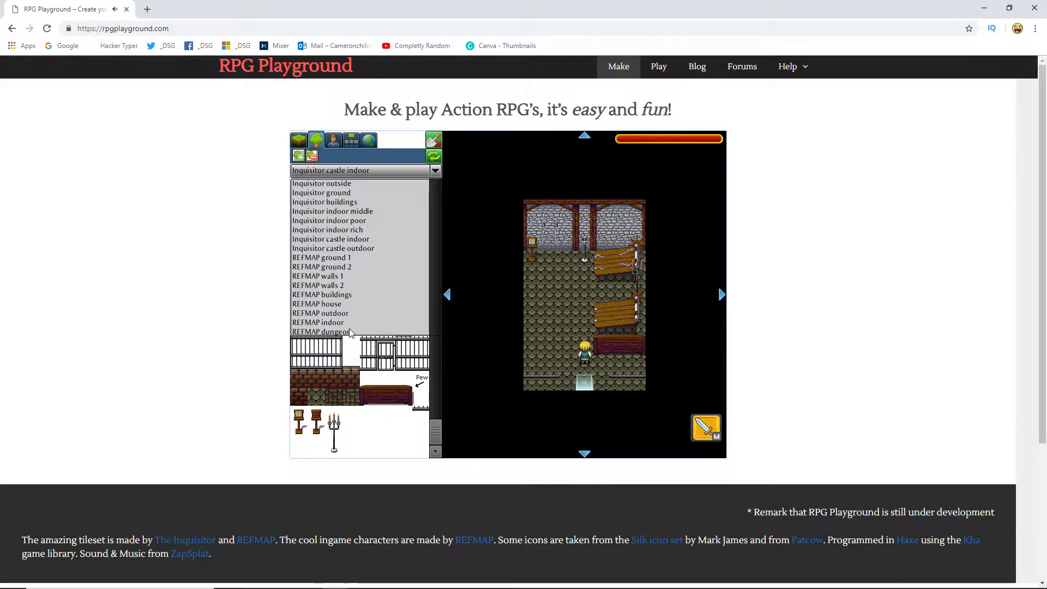
left_click(327, 331)
scroll(360, 308, "down", 5)
scroll(360, 309, "down", 4)
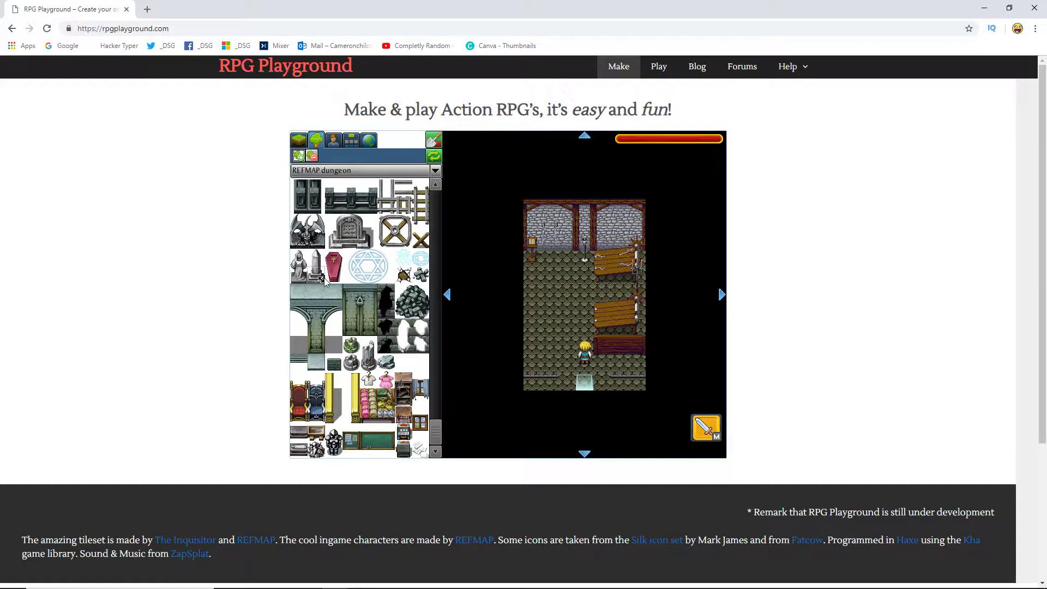
left_click(405, 396)
left_click(566, 251)
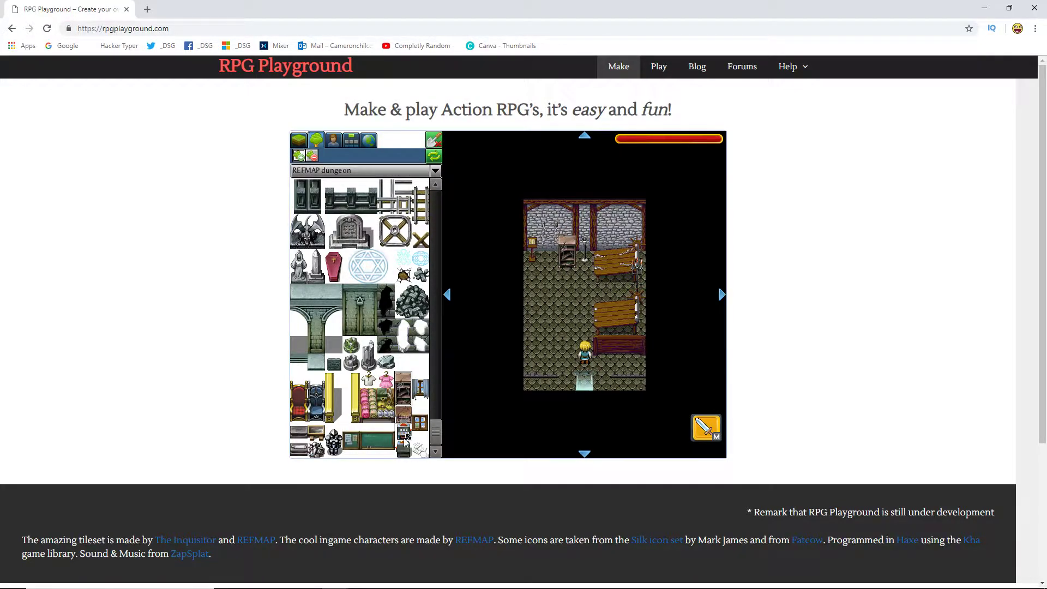
- Try placing the green chalkboard on the back wall above the upper wooden rack
left_click(386, 448)
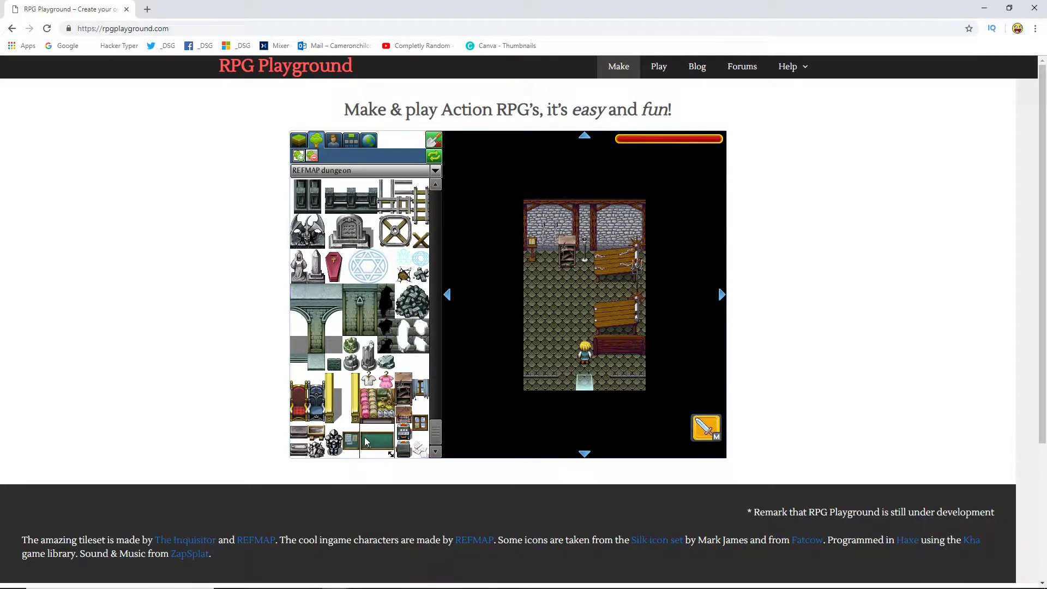
left_click(625, 239)
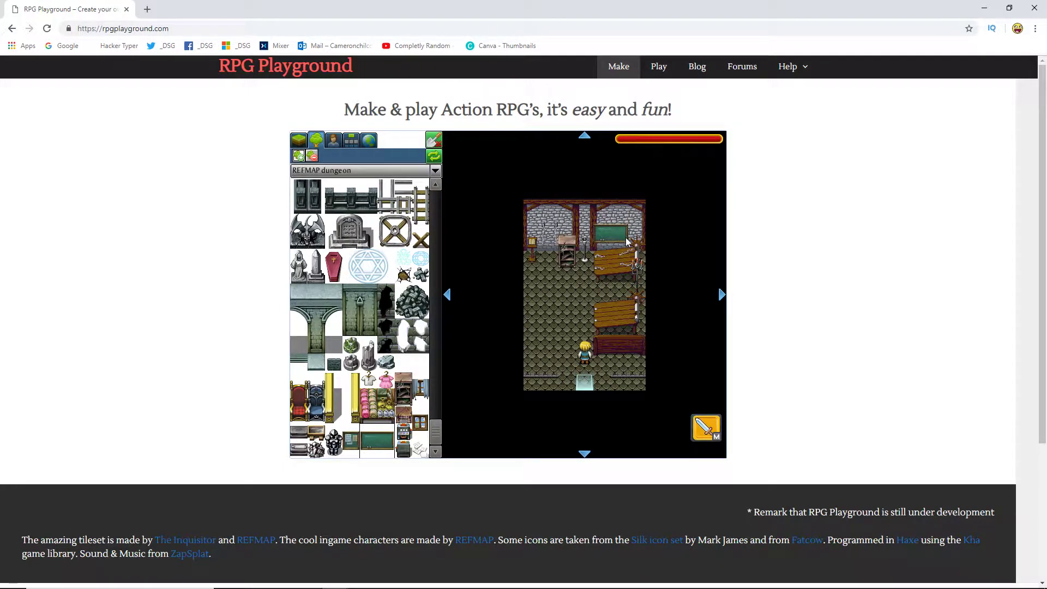
right_click(626, 240)
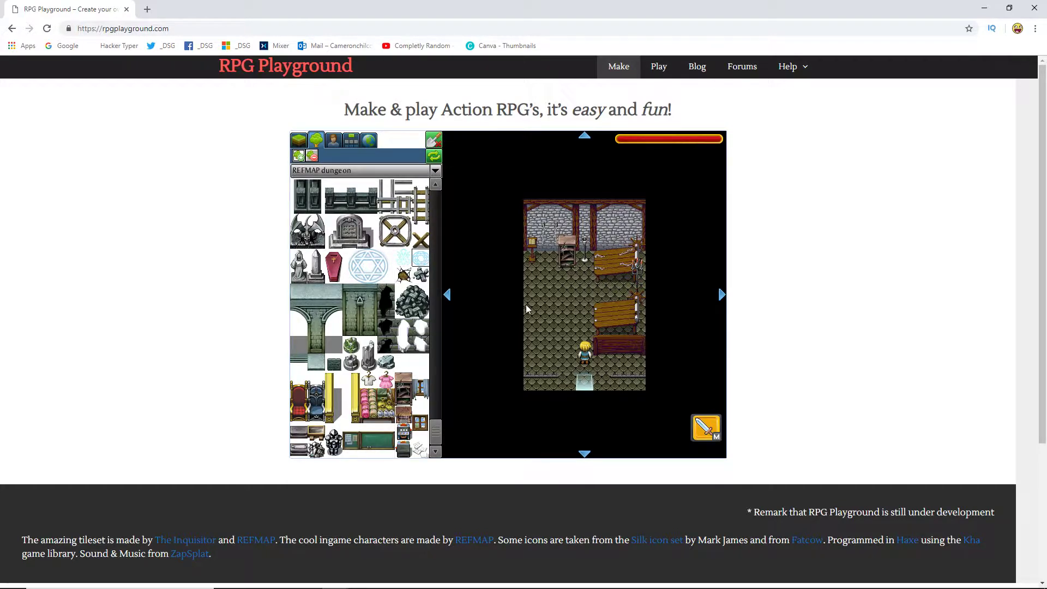
- Place the glowing hexagram circle mid-floor and blue crystal clusters beside the shelf, in the lower-left corner and below the bench
left_click(373, 263)
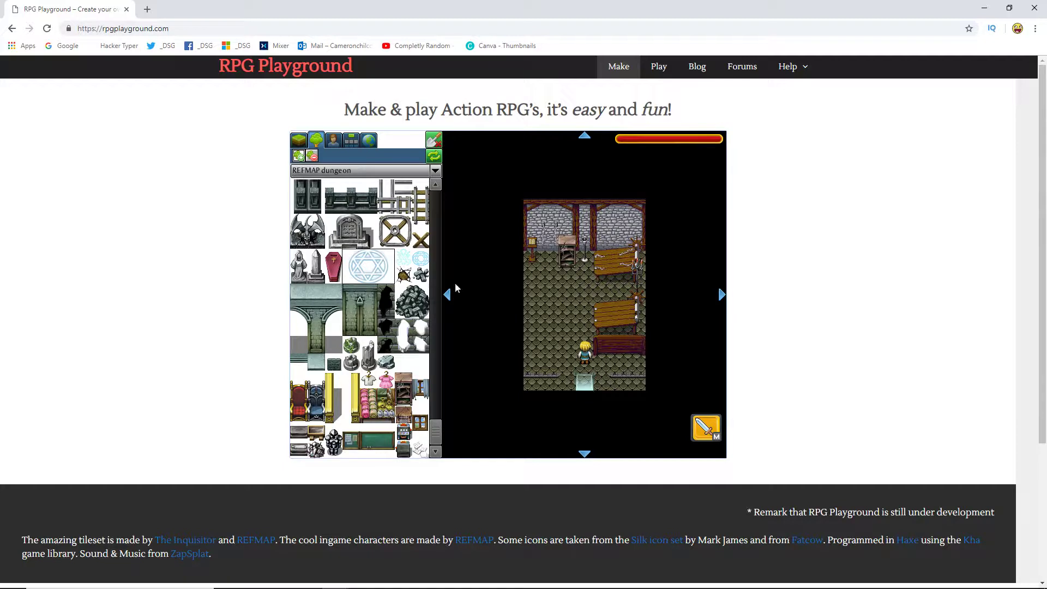
left_click(596, 311)
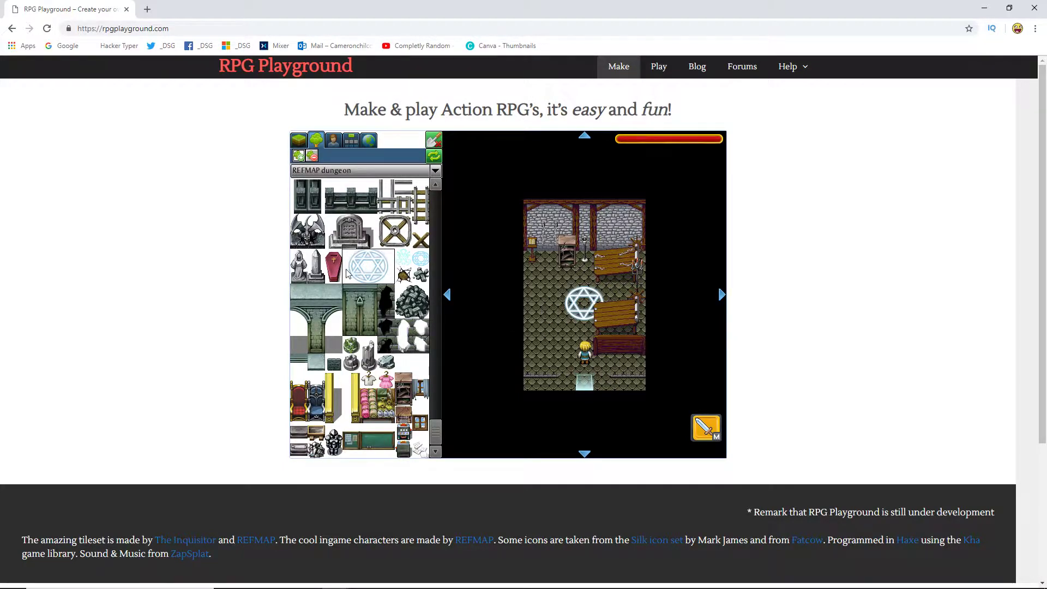
scroll(347, 272, "up", 4)
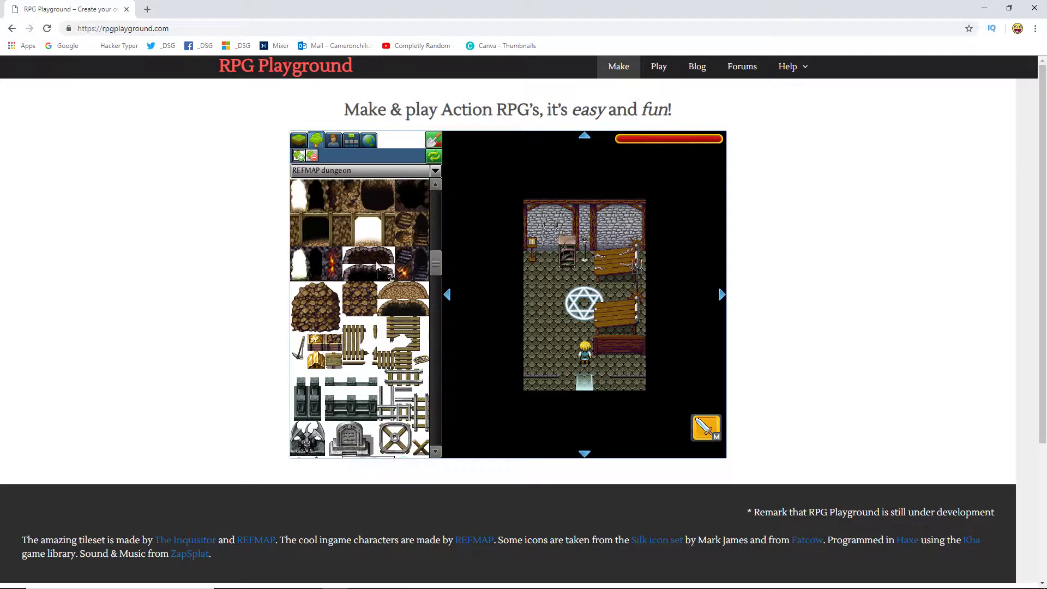
scroll(377, 265, "up", 2)
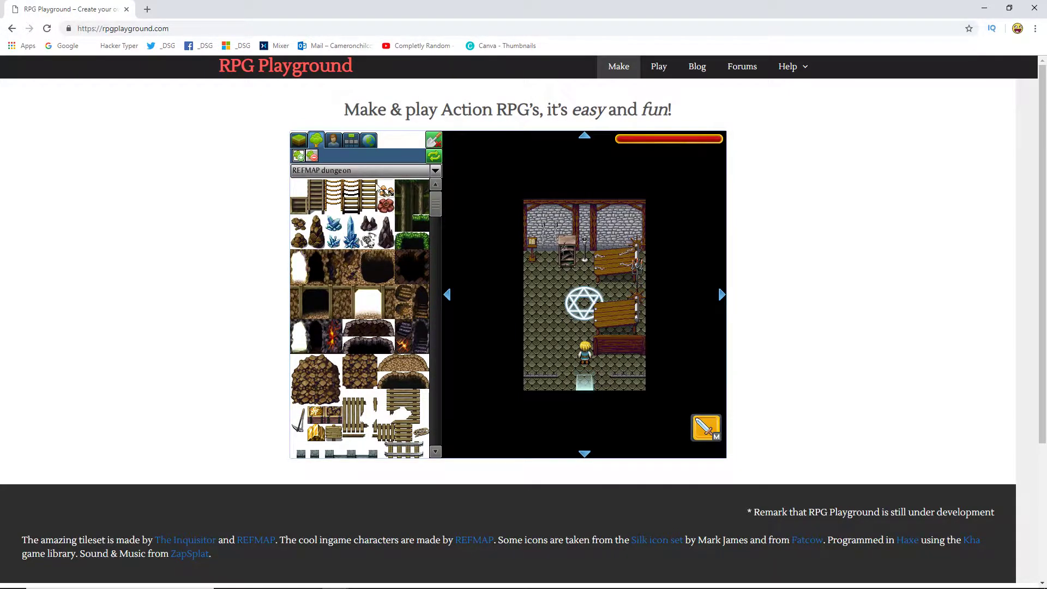
left_click(333, 240)
left_click(635, 363)
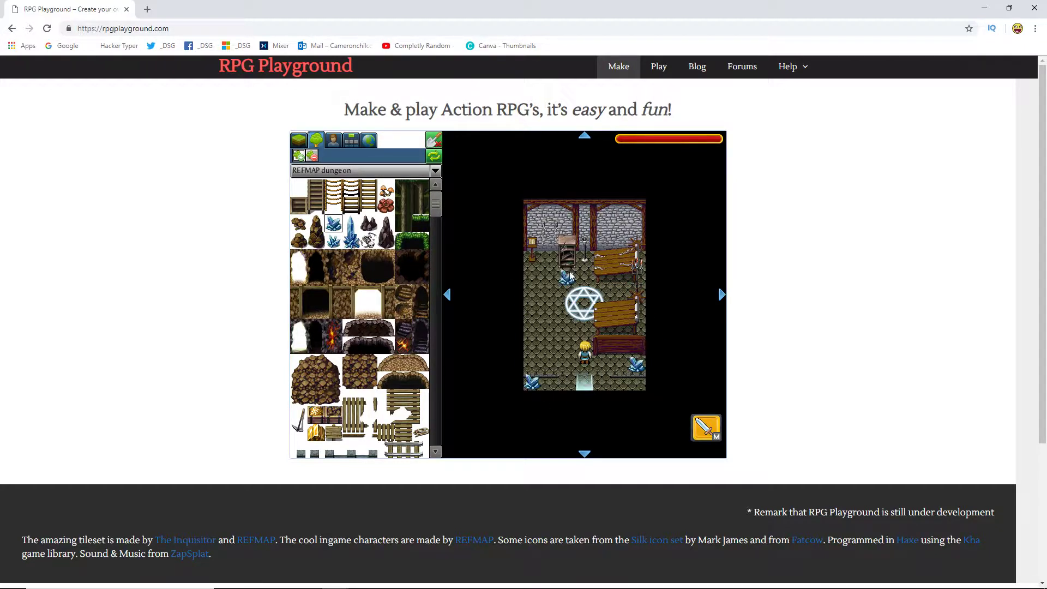
left_click(548, 261)
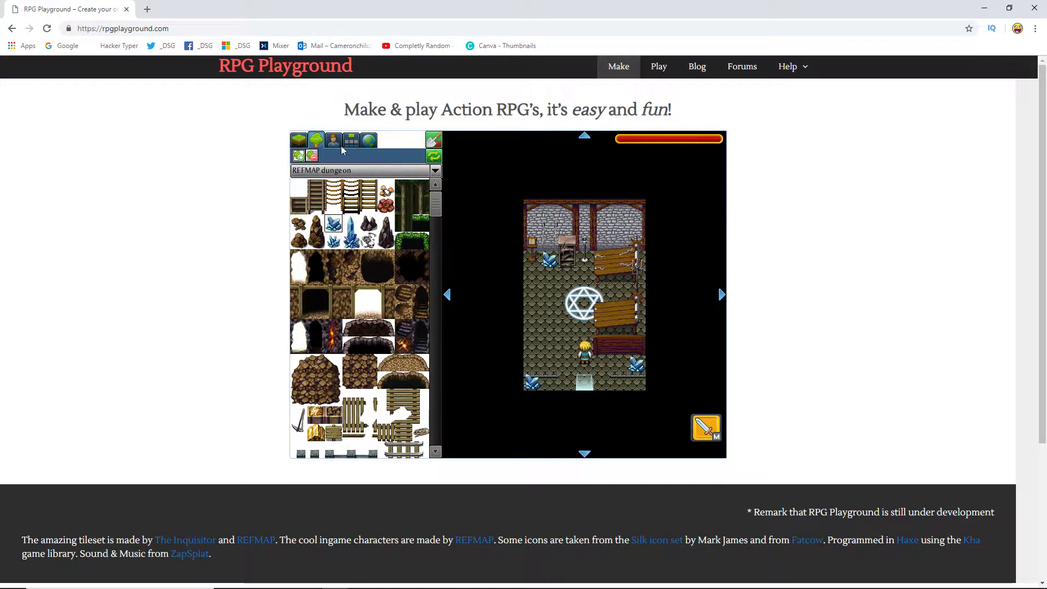
- Play-test the torture chamber by leaving through the light door into the dungeon, and return to editing
left_click(300, 148)
left_click(430, 141)
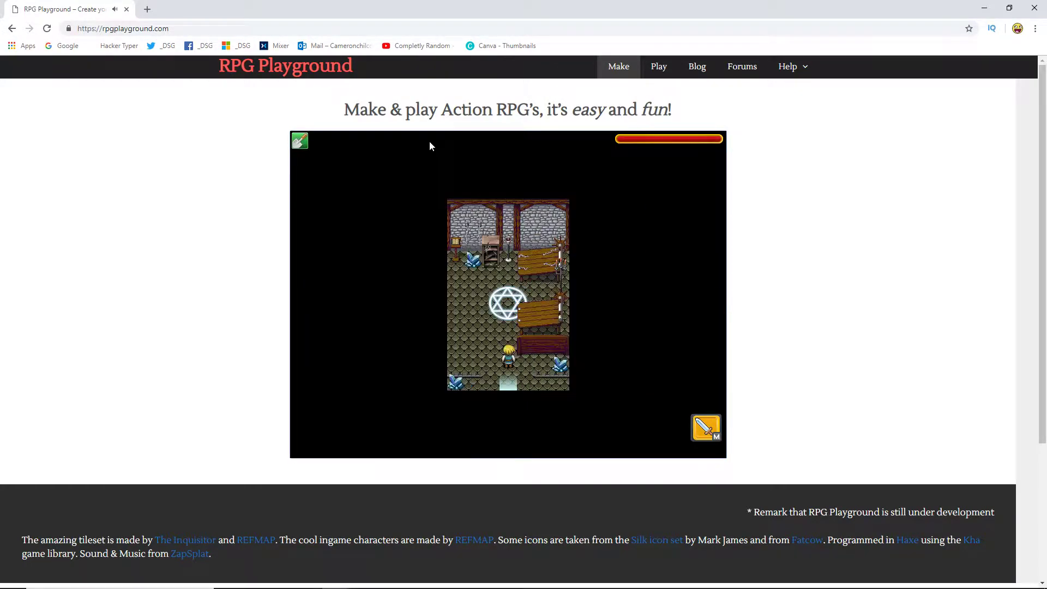
key("Down")
key("Right")
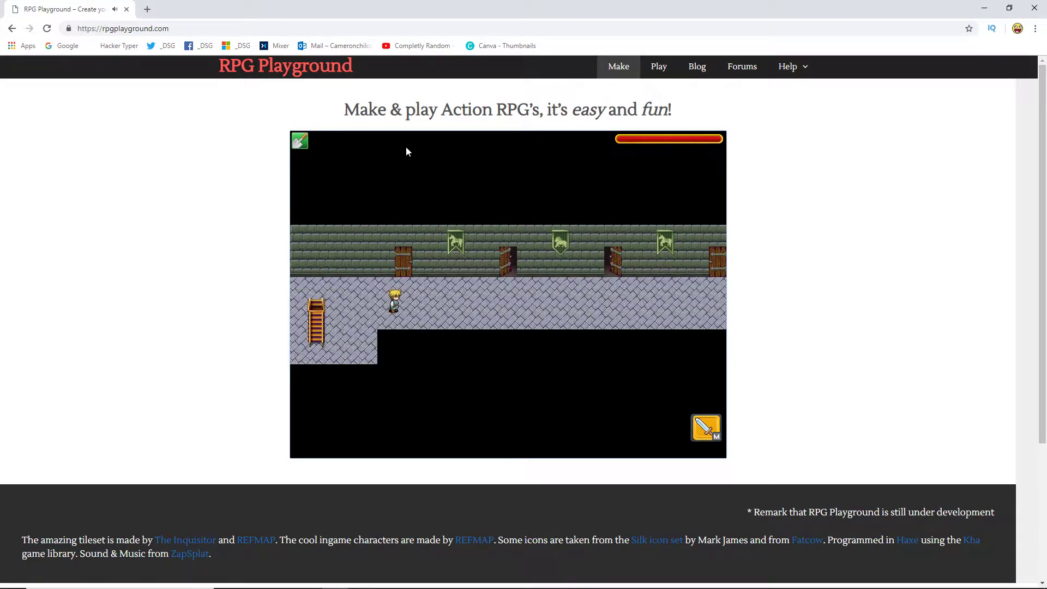
key("Left")
key("Escape")
- Link the first closed wooden door in the dungeon corridor to the Torture_chamber scene
left_click(333, 141)
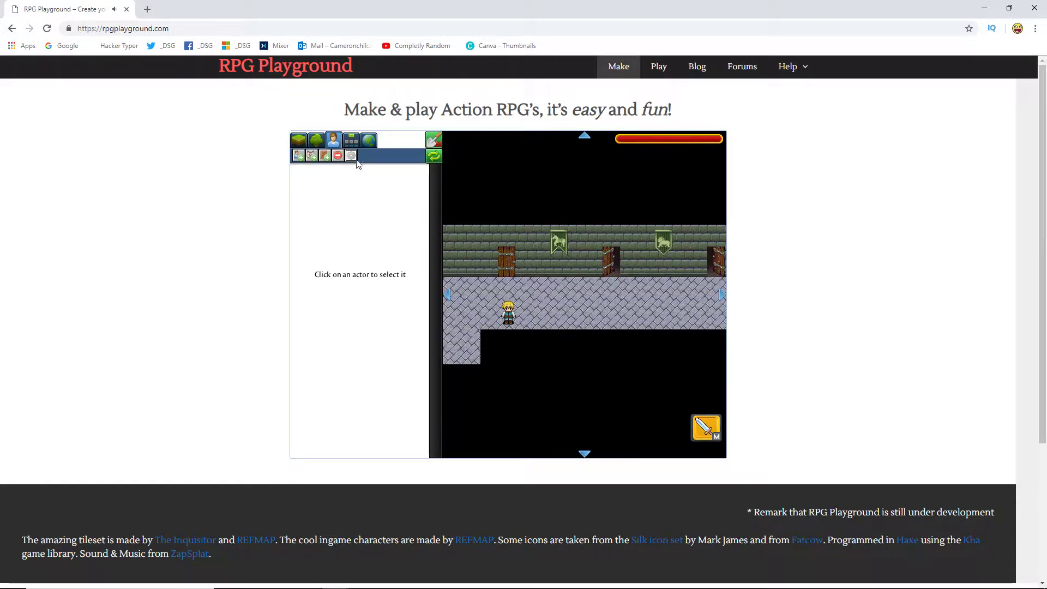
left_click(501, 271)
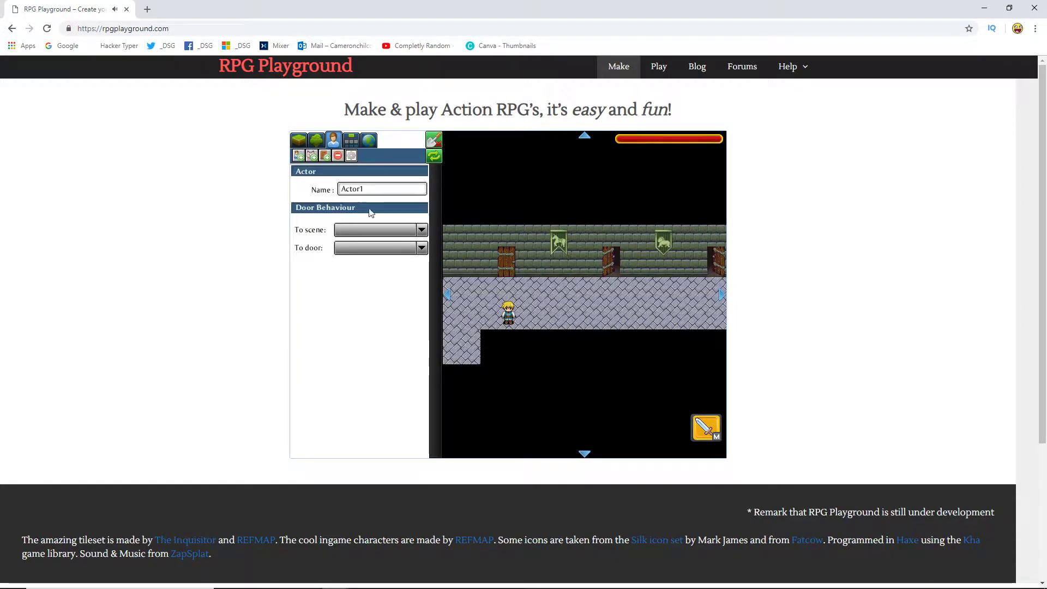
left_click(377, 229)
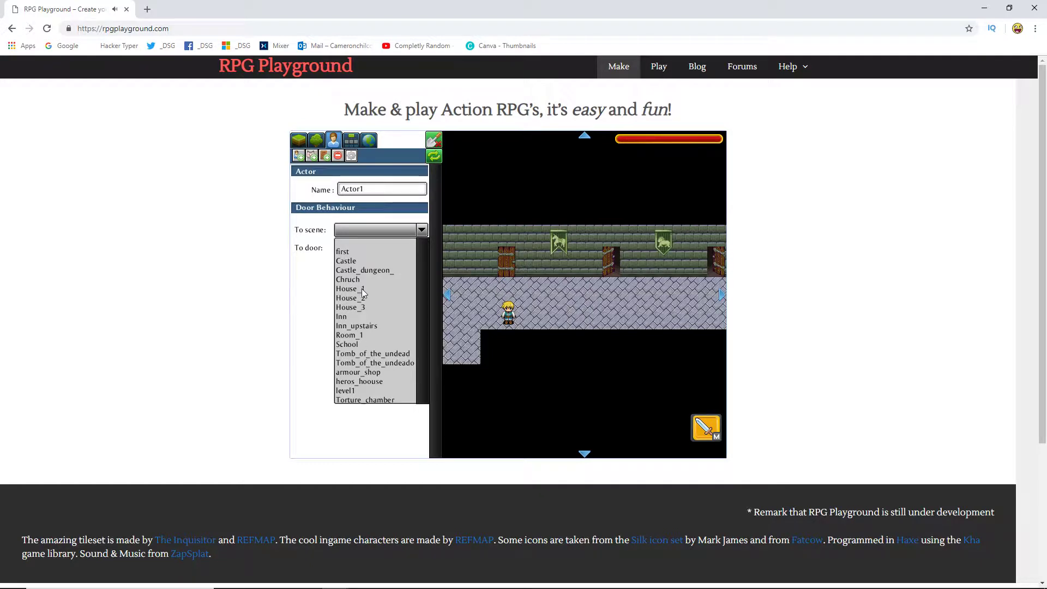
left_click(364, 401)
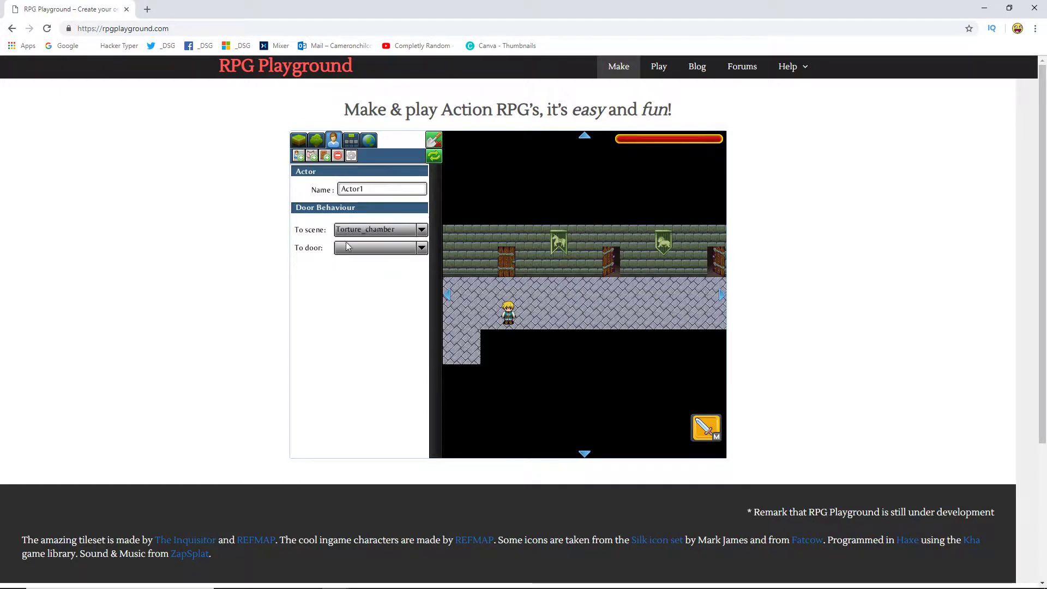
- Play-test the dungeon door into the torture chamber, walk back out toward the open cell door and resume editing
left_click(434, 141)
key("Up")
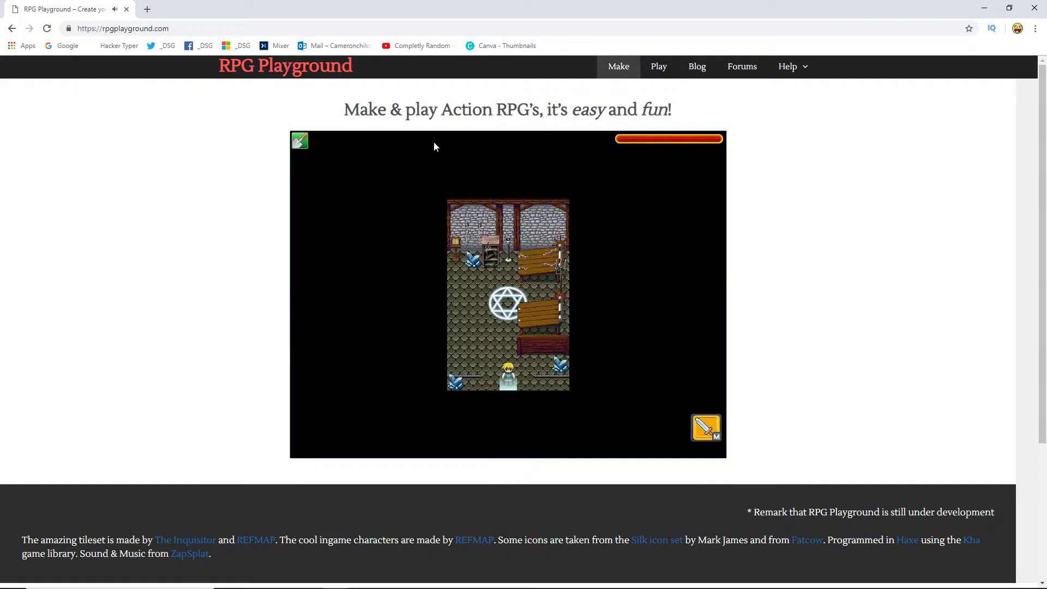
key("Down")
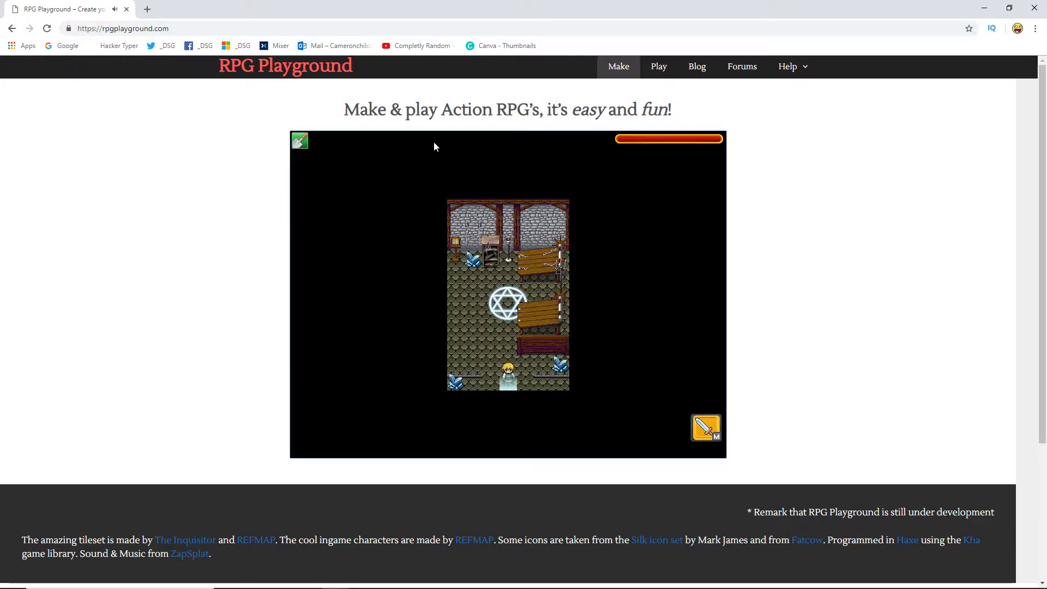
key("Right")
key("Right")
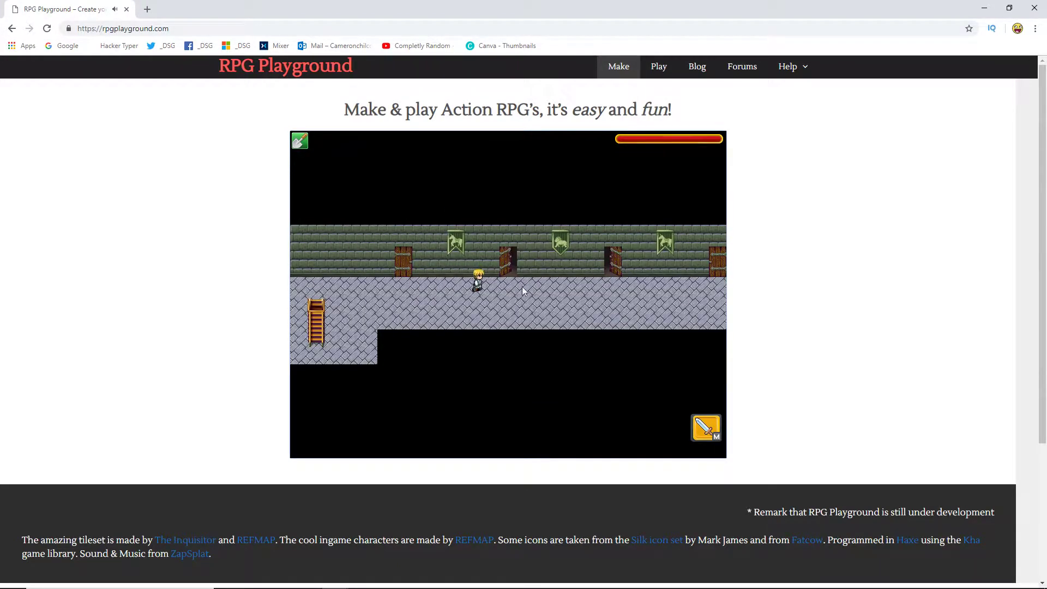
left_click(300, 141)
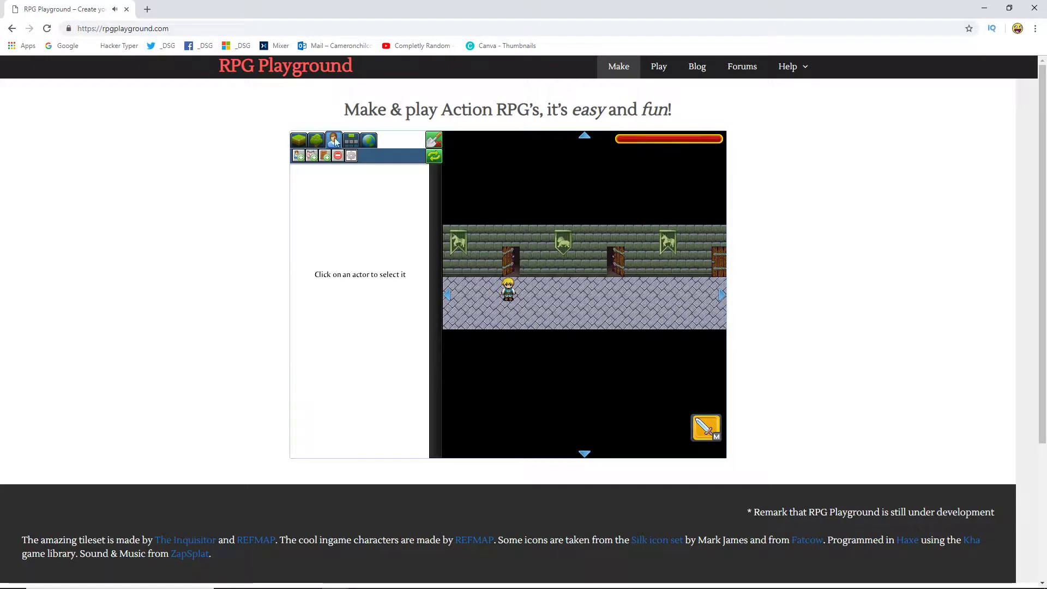
left_click(357, 140)
left_click(299, 156)
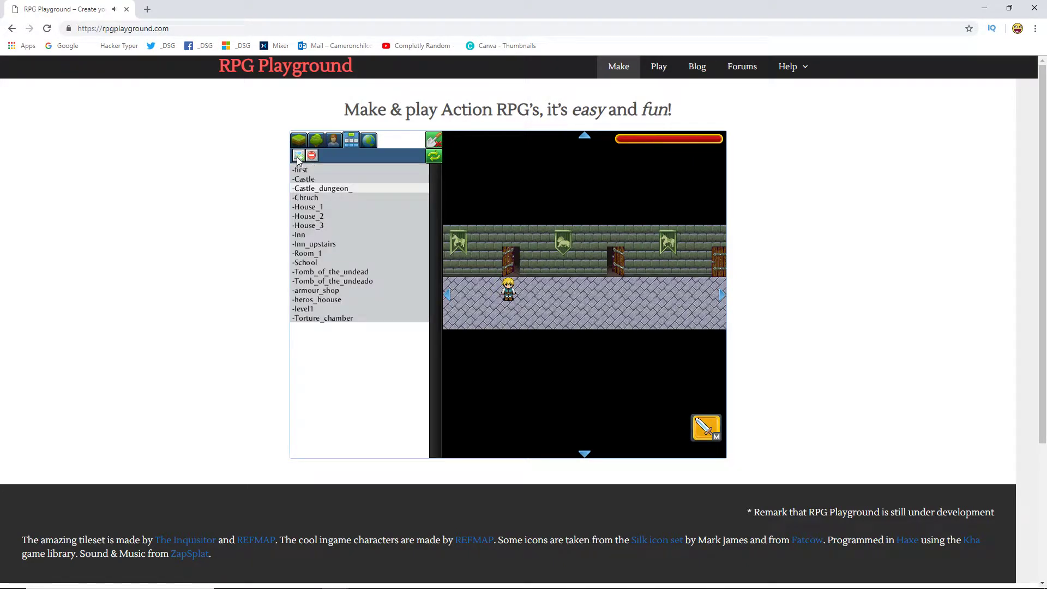
left_click(465, 307)
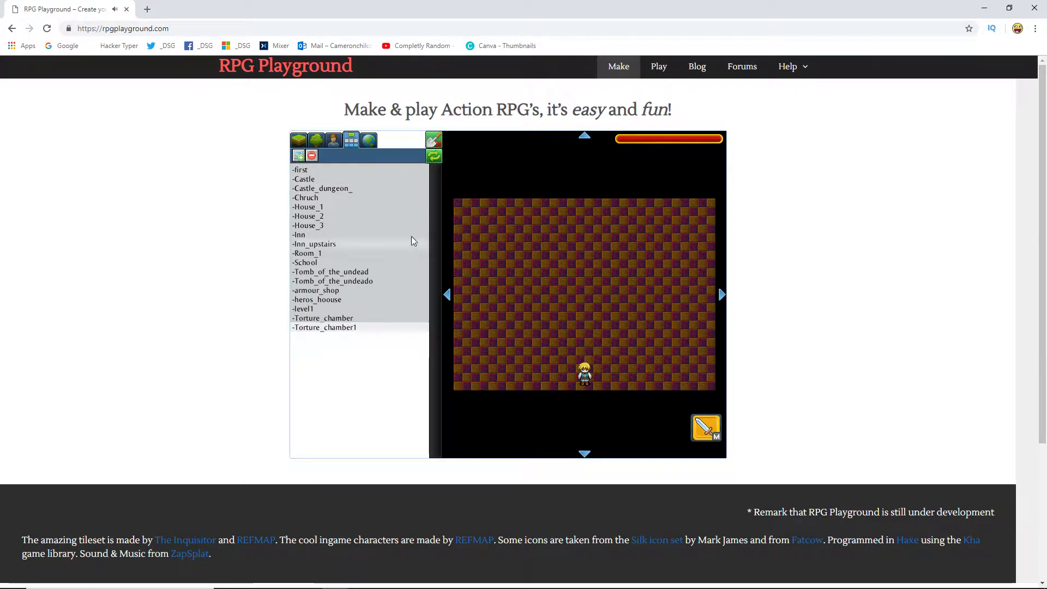
left_click(312, 155)
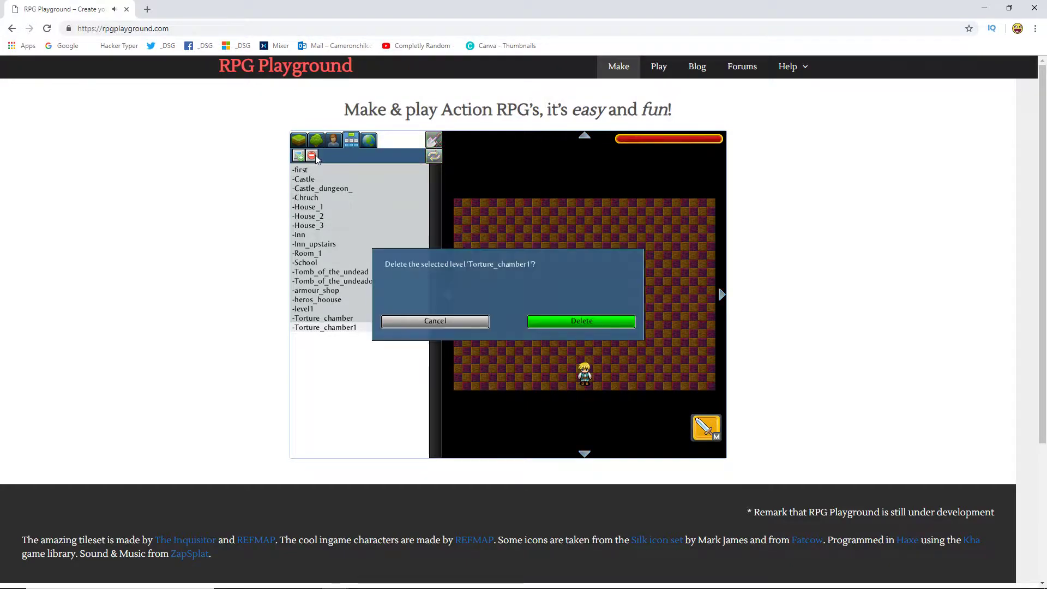
left_click(581, 321)
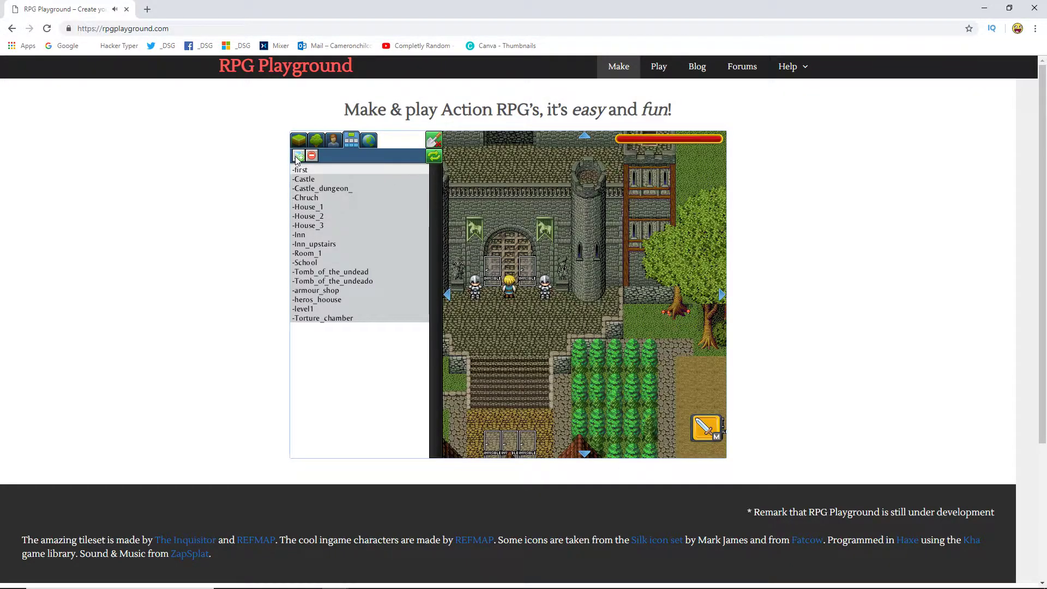
- Create a new indoor medium scene named Cells
left_click(299, 156)
left_click_drag(536, 262, 483, 262)
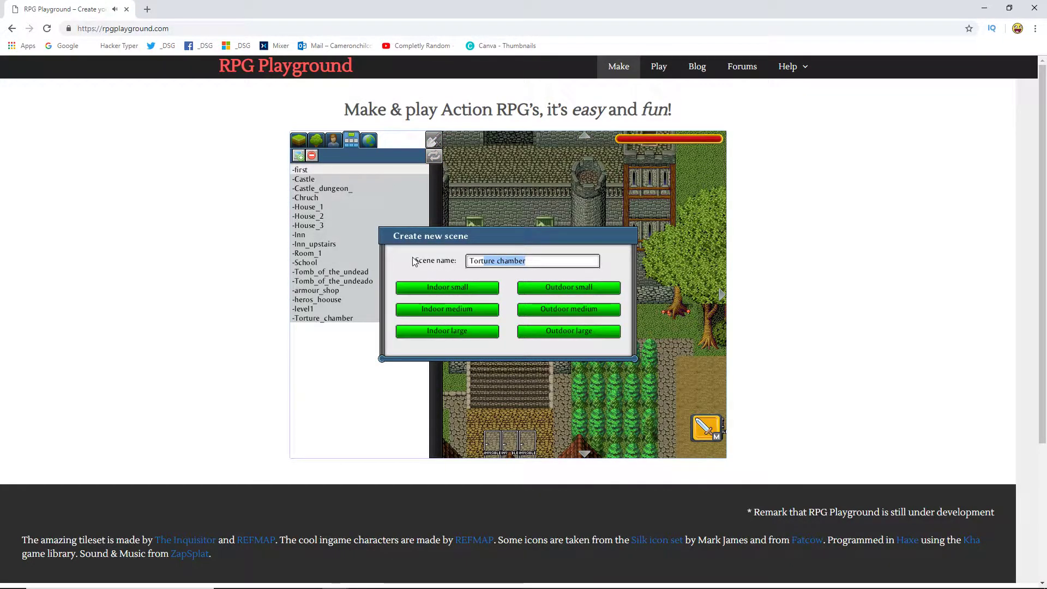
key("BackSpace")
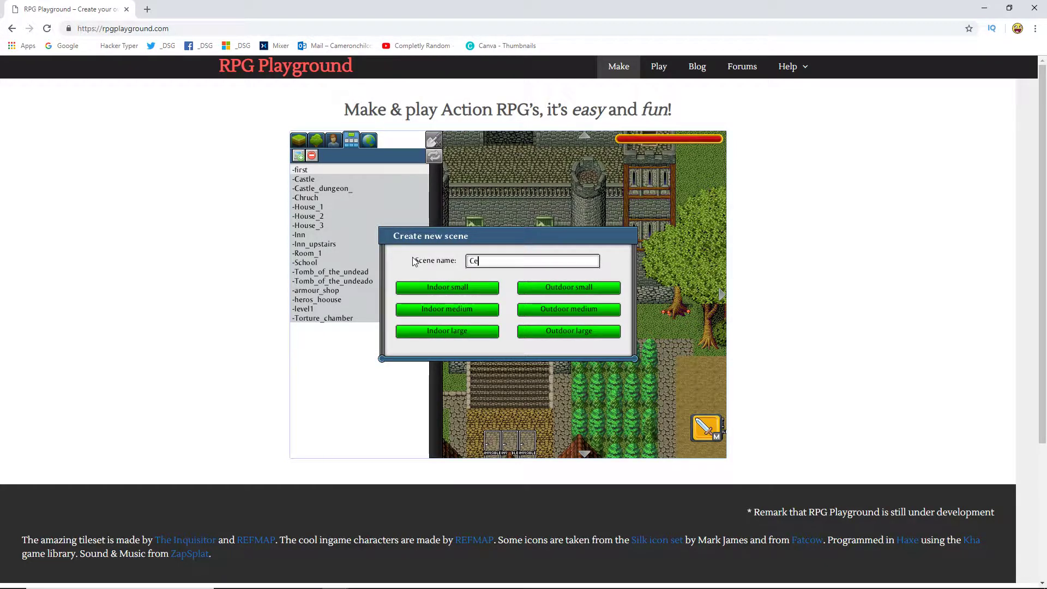
left_click(444, 310)
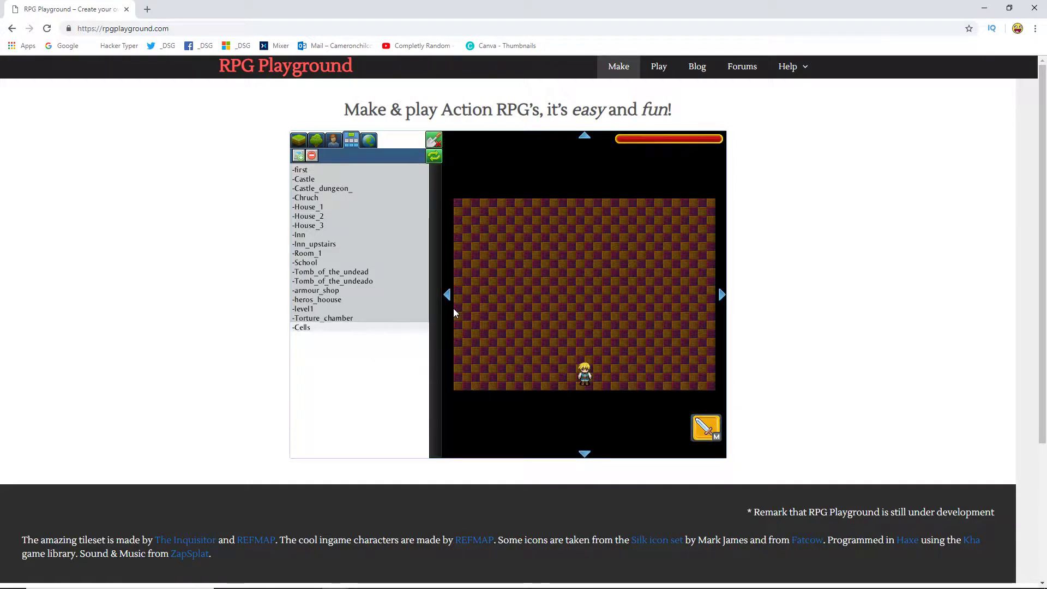
- Cover the whole floor of the Cells scene with the dark stone tile from the Inquisitor castle indoor tileset
left_click(321, 141)
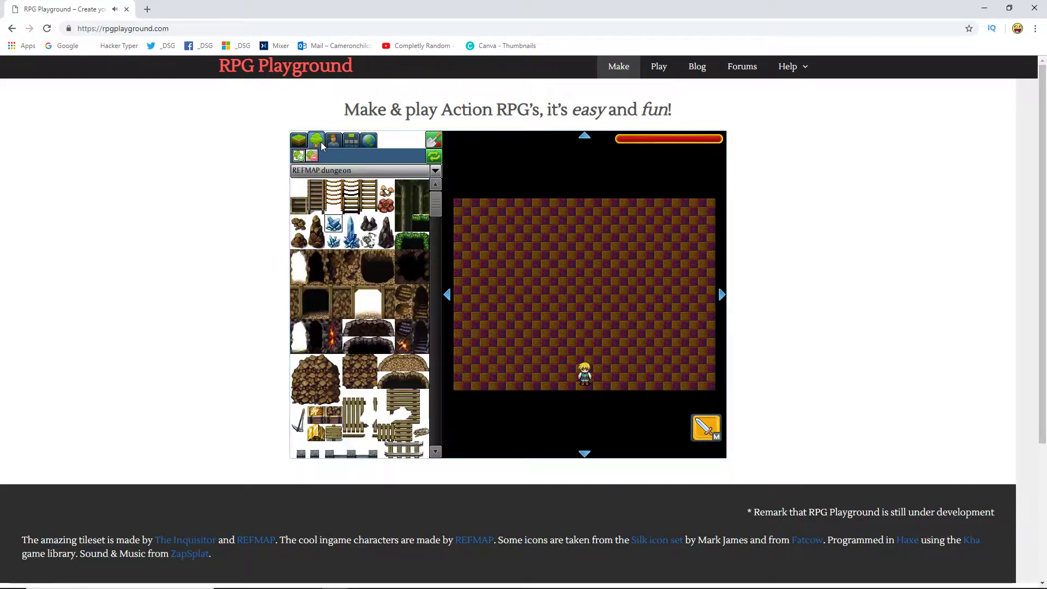
left_click(320, 171)
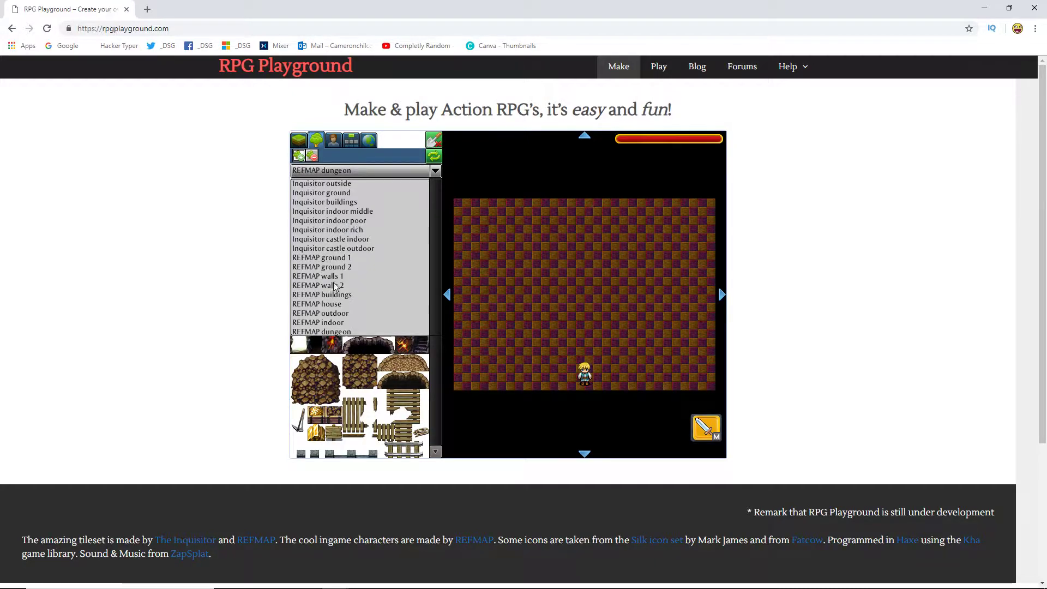
left_click(331, 239)
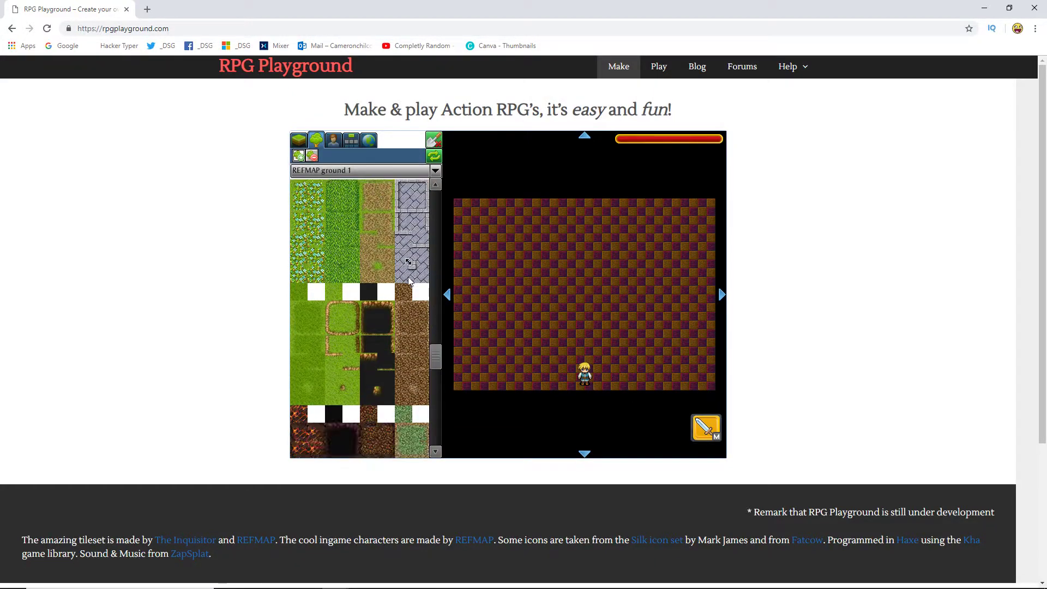
scroll(350, 403, "down", 10)
left_click(349, 401)
mouse_move(463, 385)
left_mouse_down()
mouse_move(466, 257)
mouse_move(482, 283)
mouse_move(496, 382)
left_mouse_up()
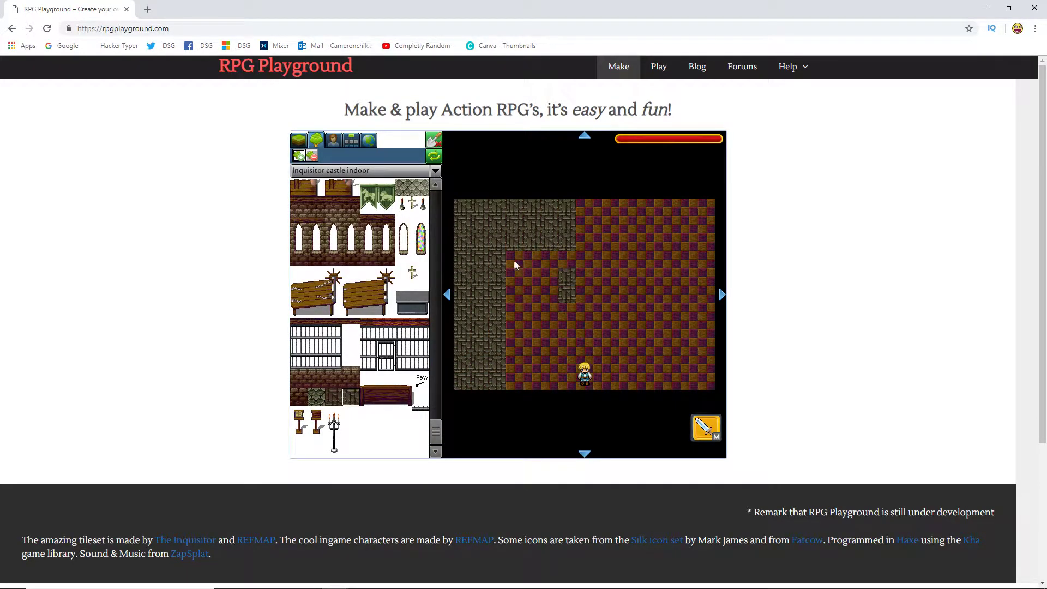
mouse_move(522, 298)
left_mouse_down()
mouse_move(563, 381)
mouse_move(532, 361)
left_mouse_up()
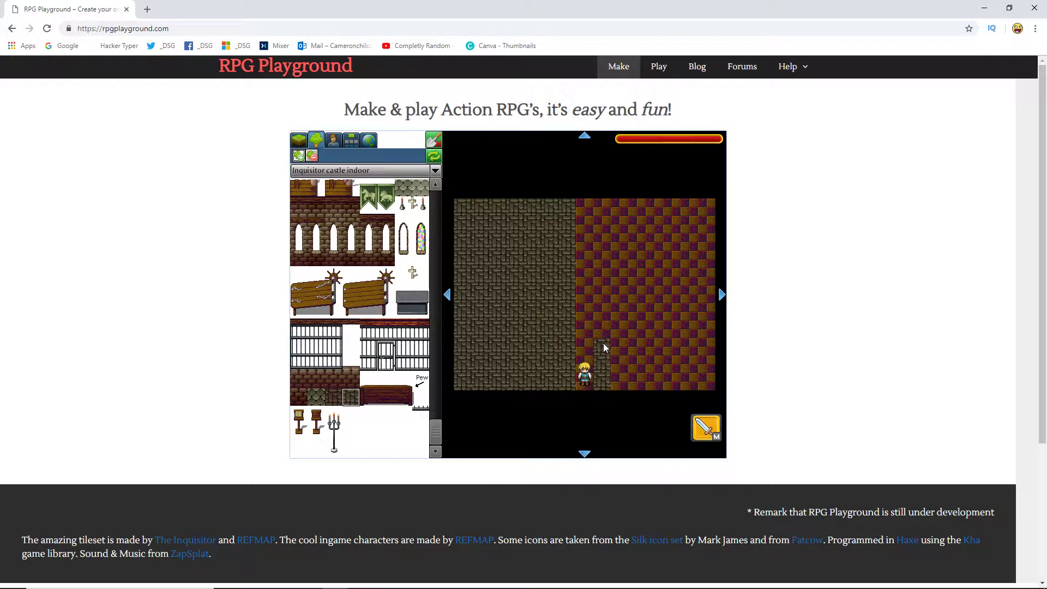
mouse_move(706, 260)
left_mouse_down()
mouse_move(699, 361)
mouse_move(686, 237)
left_mouse_up()
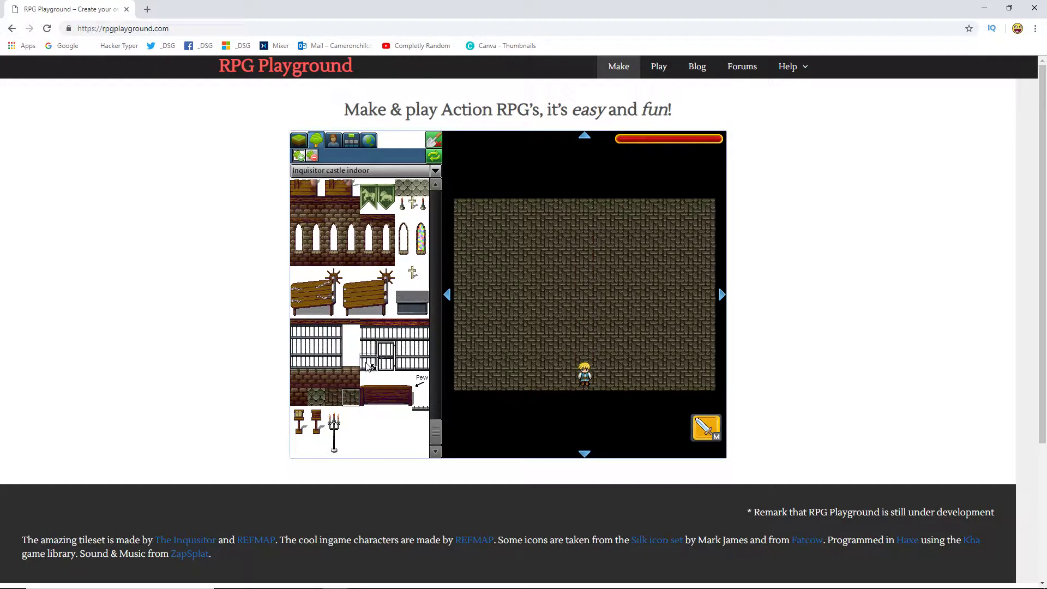
- Try placing the prison bars section on the upper-left part of the stone floor
left_click_drag(368, 364, 429, 327)
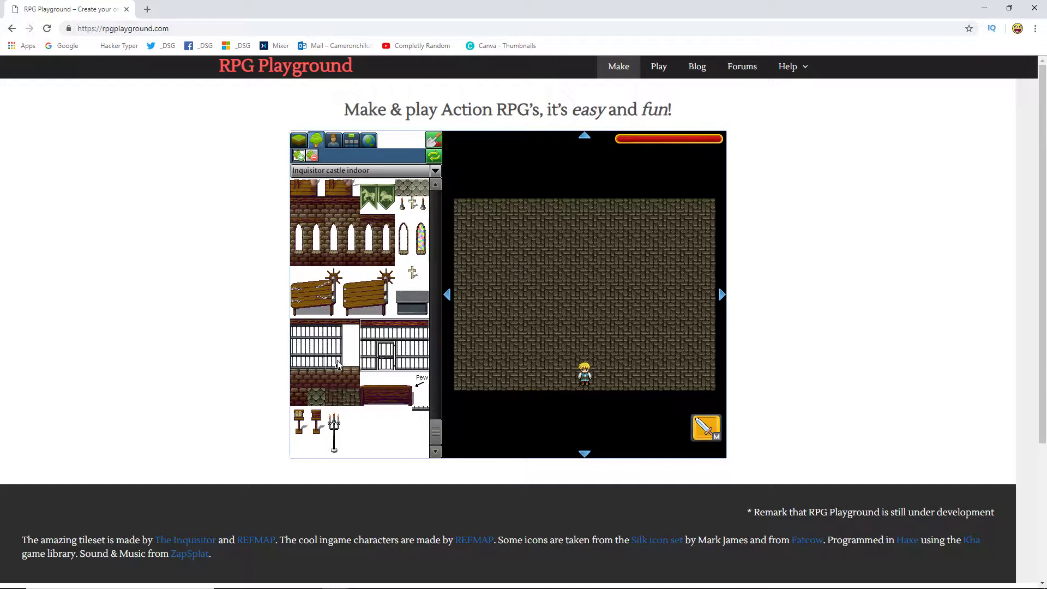
left_click_drag(338, 364, 299, 328)
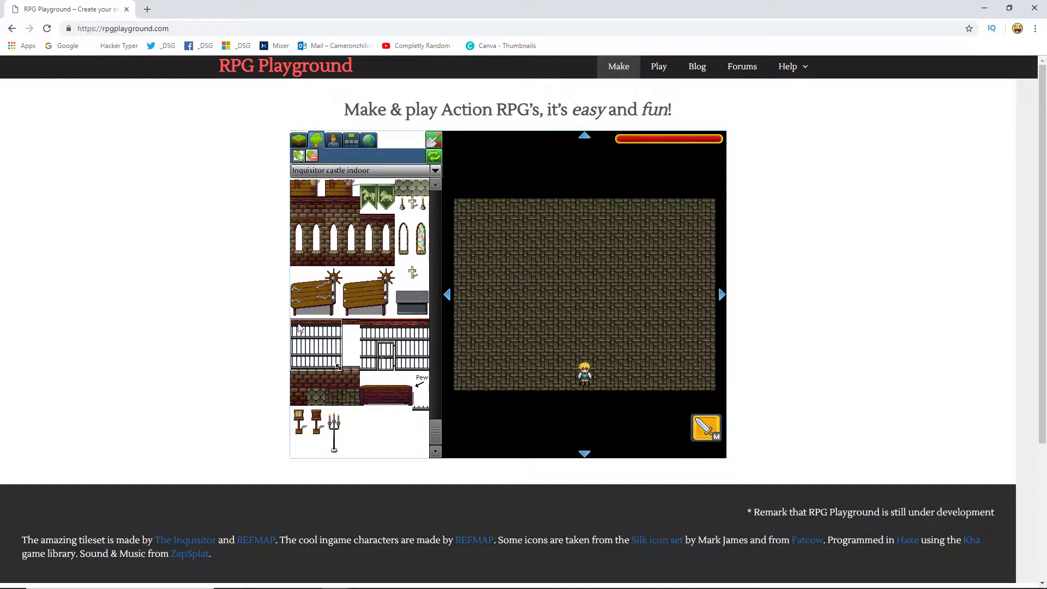
left_click(489, 257)
- Place four arched grey stone wall pieces from the Inquisitor indoor middle tileset along the upper edge of the floor, leaving narrow gaps between them
left_click(301, 141)
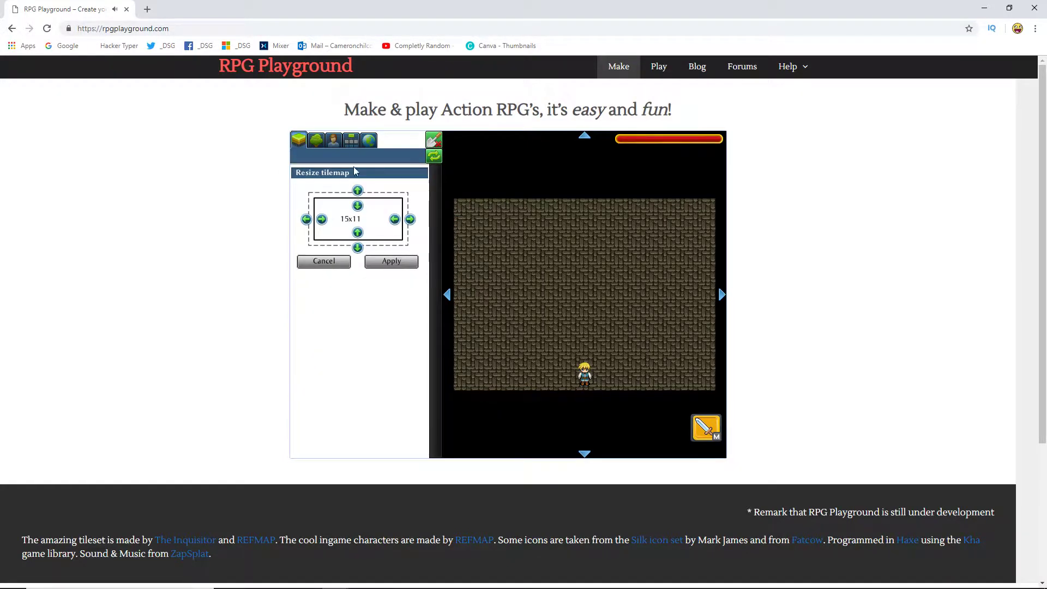
left_click(315, 142)
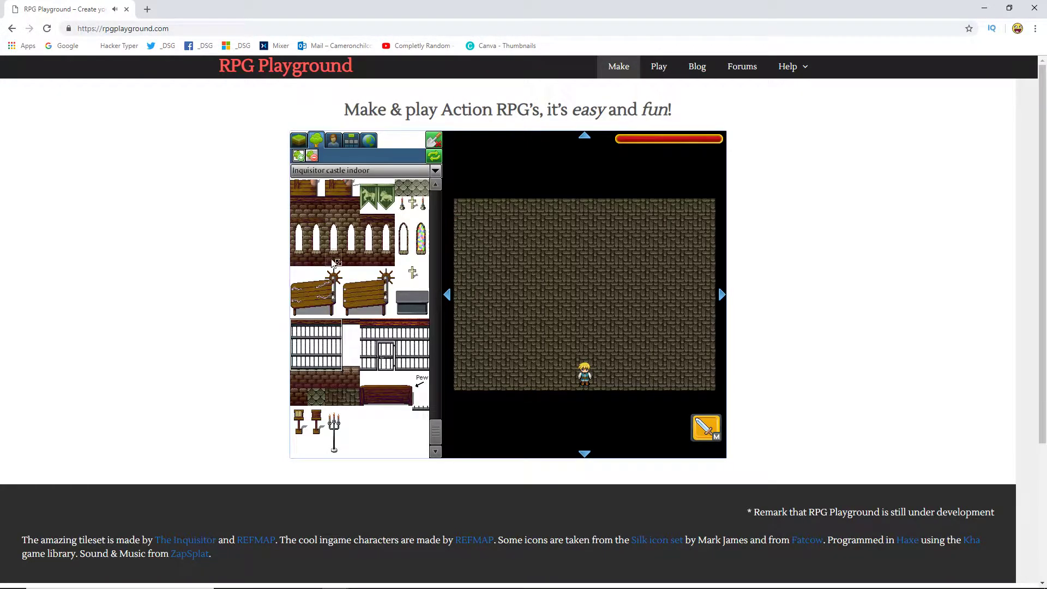
scroll(327, 253, "up", 1)
left_click(339, 170)
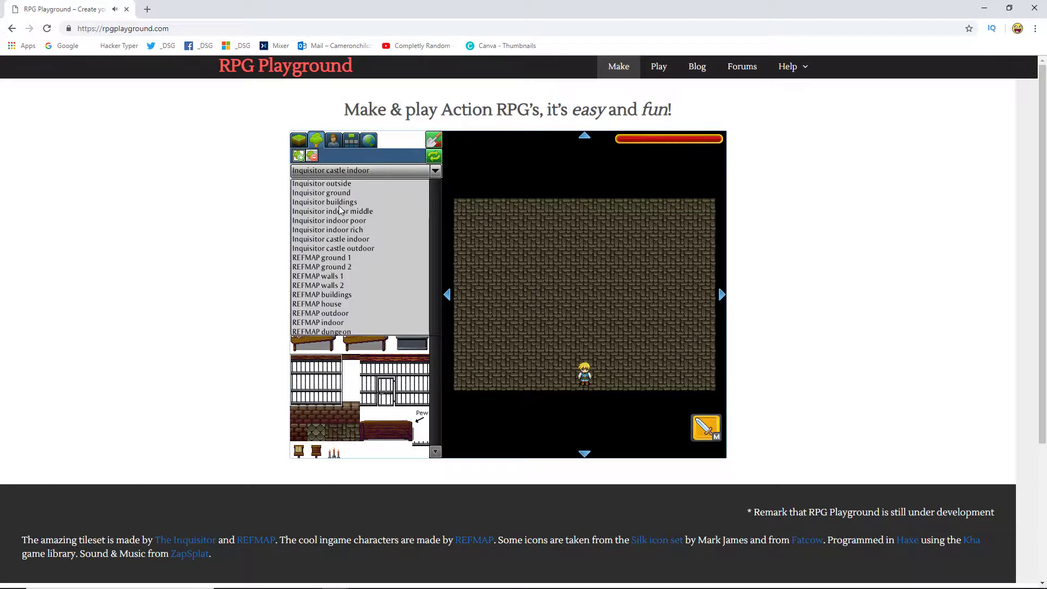
left_click(339, 211)
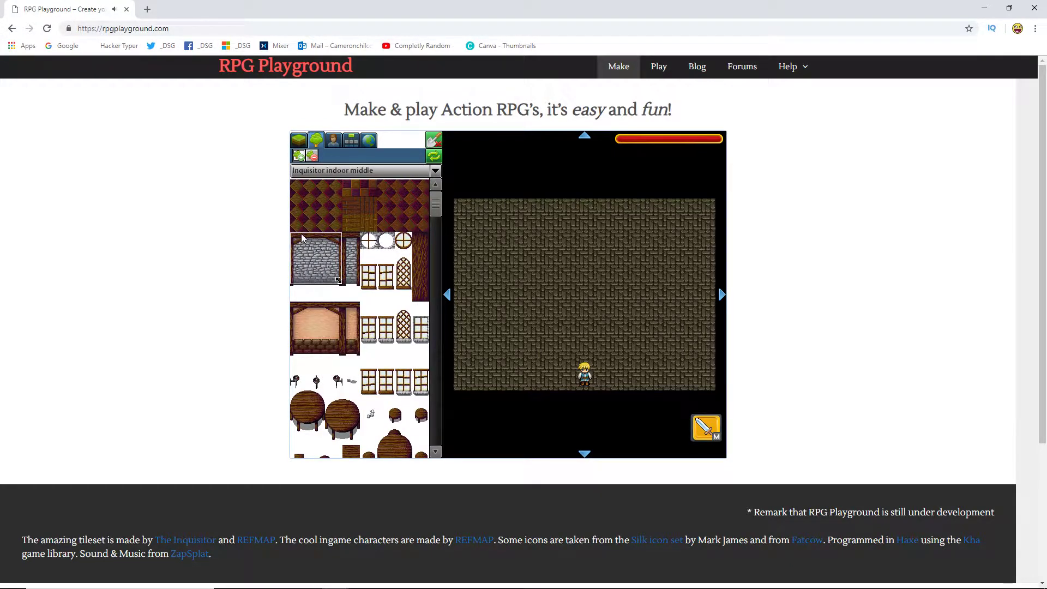
left_click(491, 240)
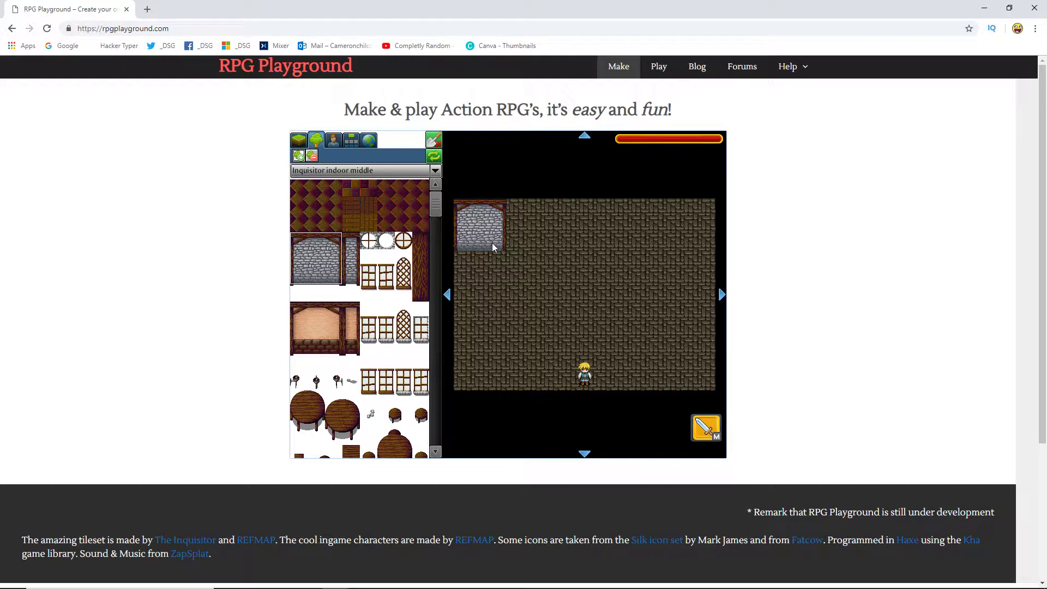
left_click(556, 238)
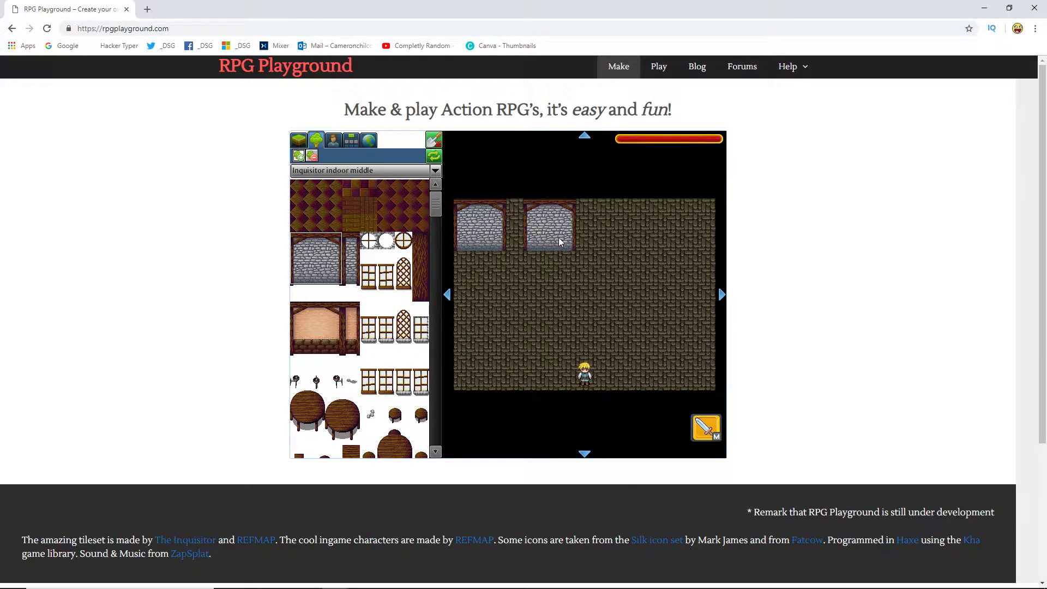
left_click(637, 240)
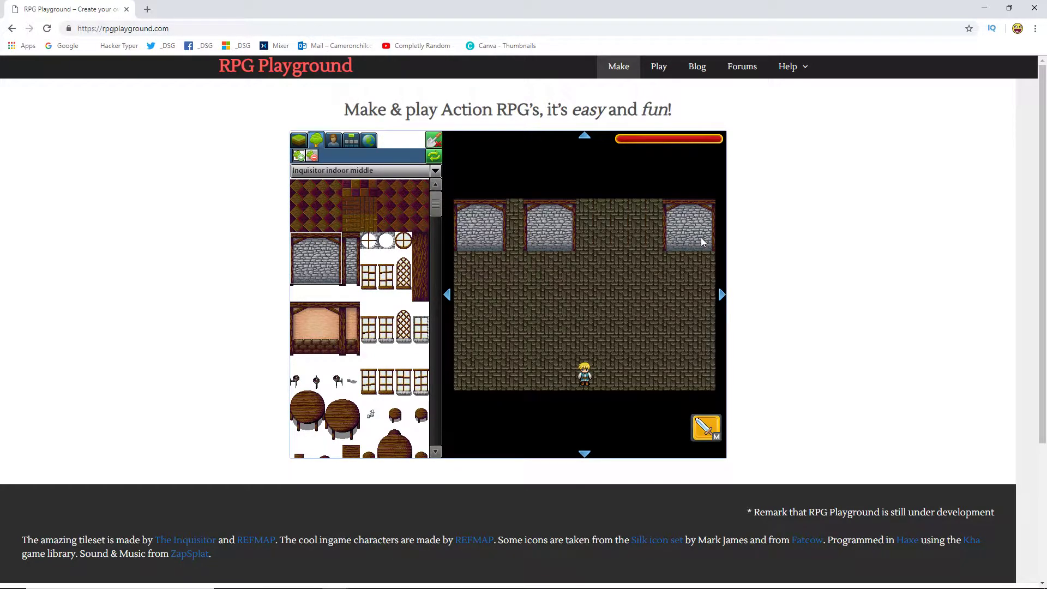
left_click(701, 237)
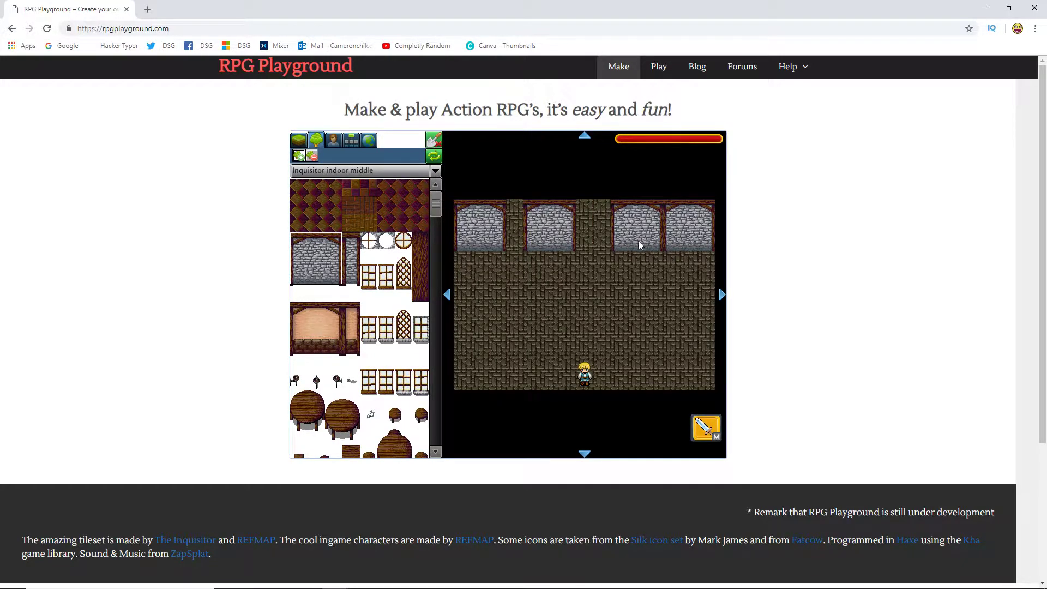
- Fill the three gaps between the stone arches with the narrow grey stone wall piece
left_click(352, 277)
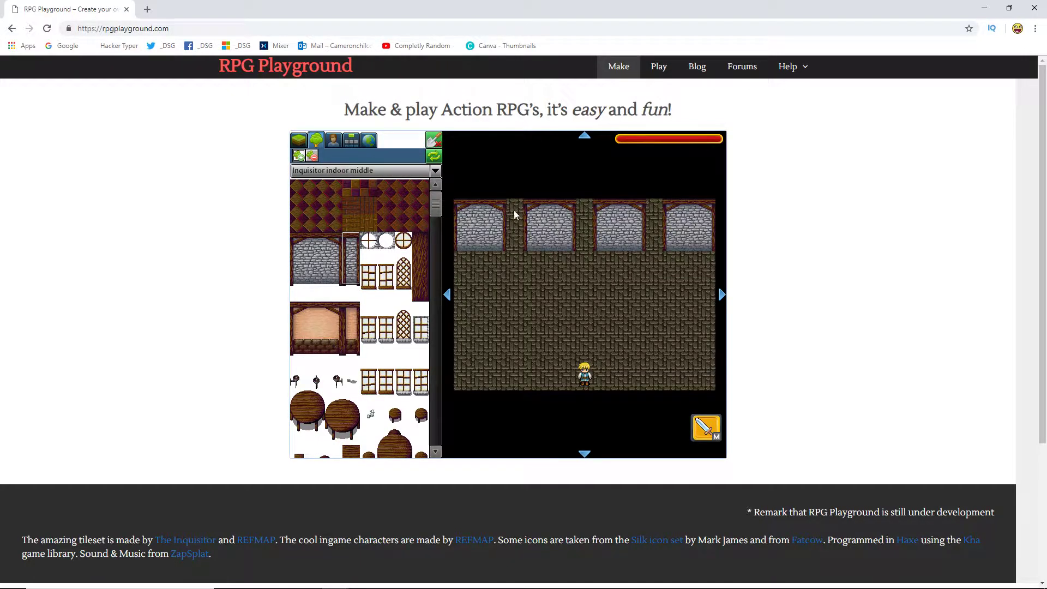
left_click(514, 234)
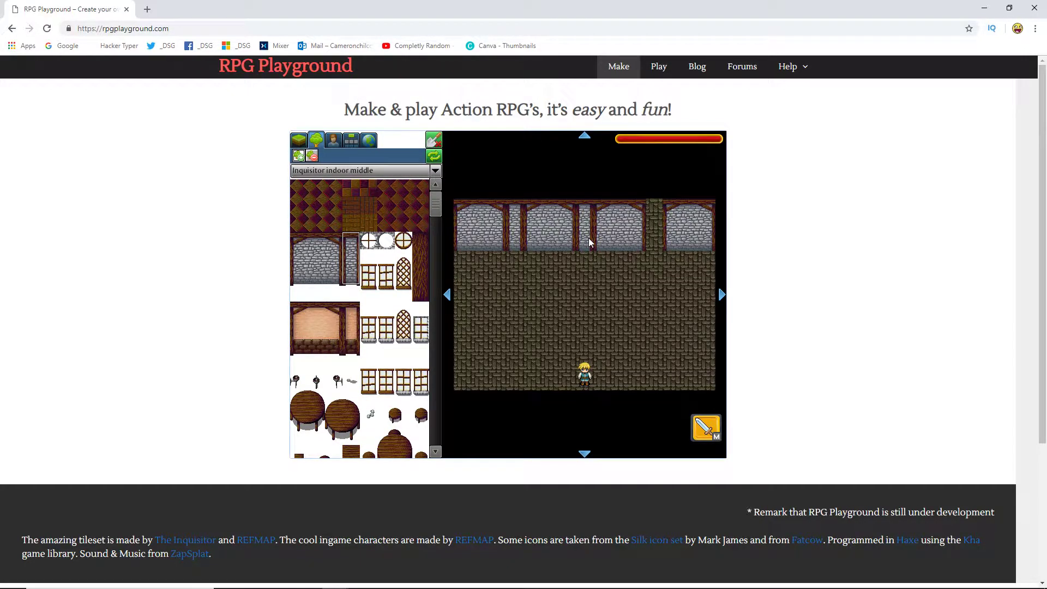
left_click(652, 240)
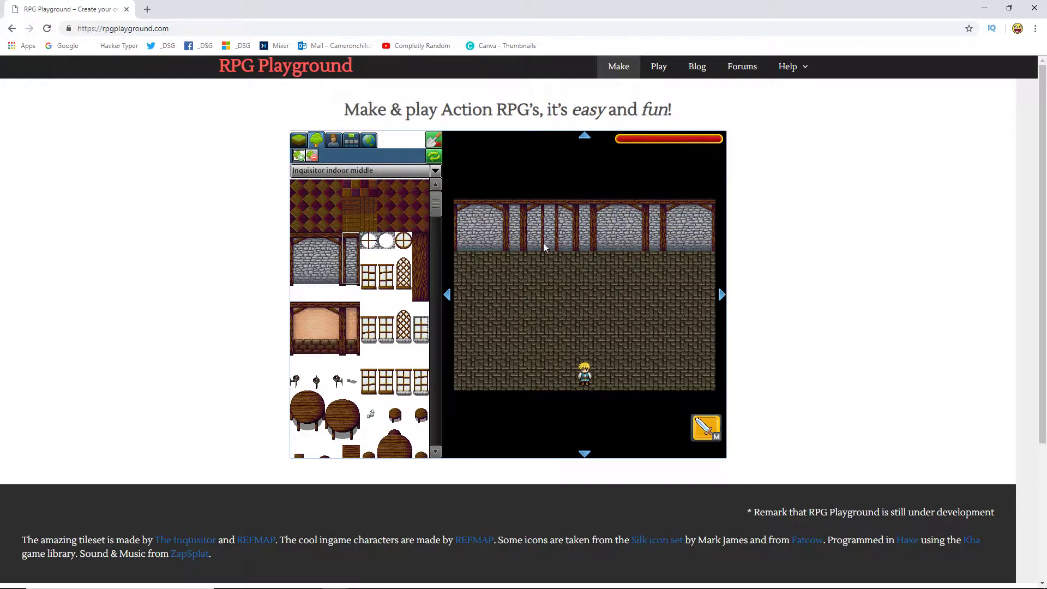
left_click(542, 243)
- Place the barred wall section with a door from the Inquisitor castle indoor tileset directly beneath the leftmost stone arch
left_click(345, 170)
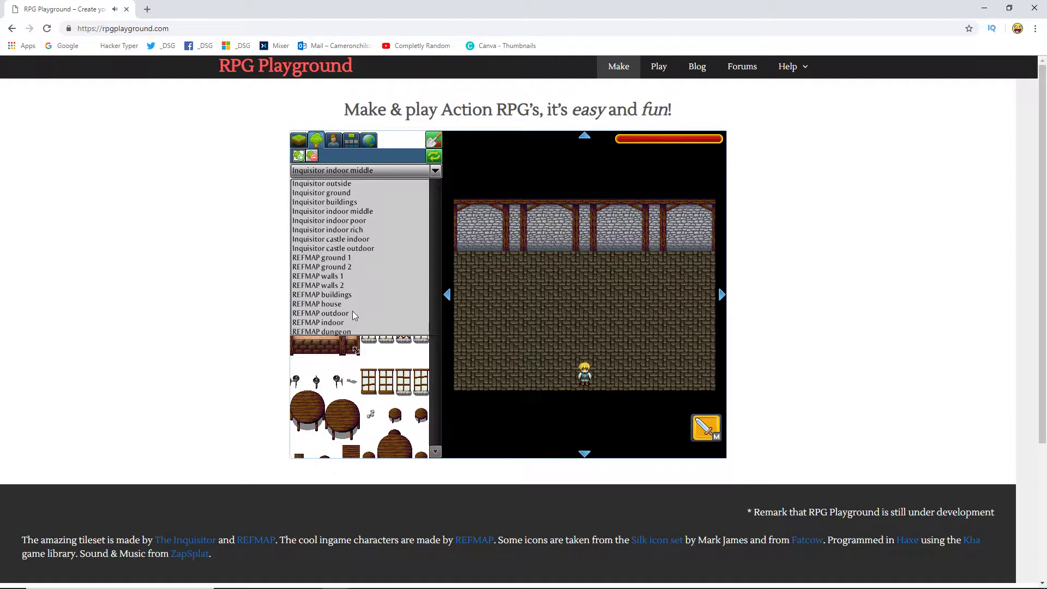
left_click(346, 249)
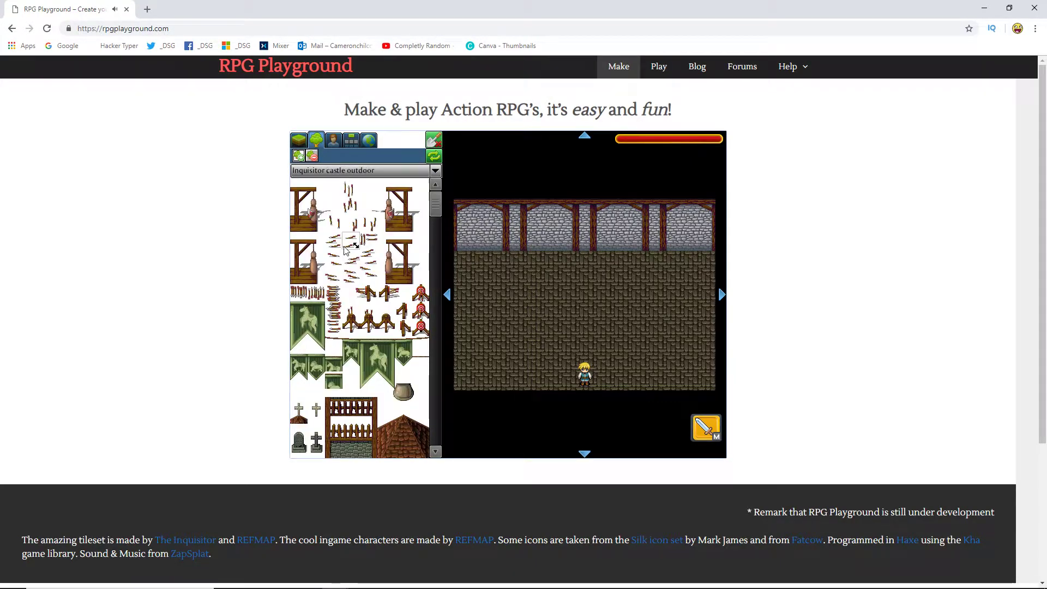
left_click(352, 170)
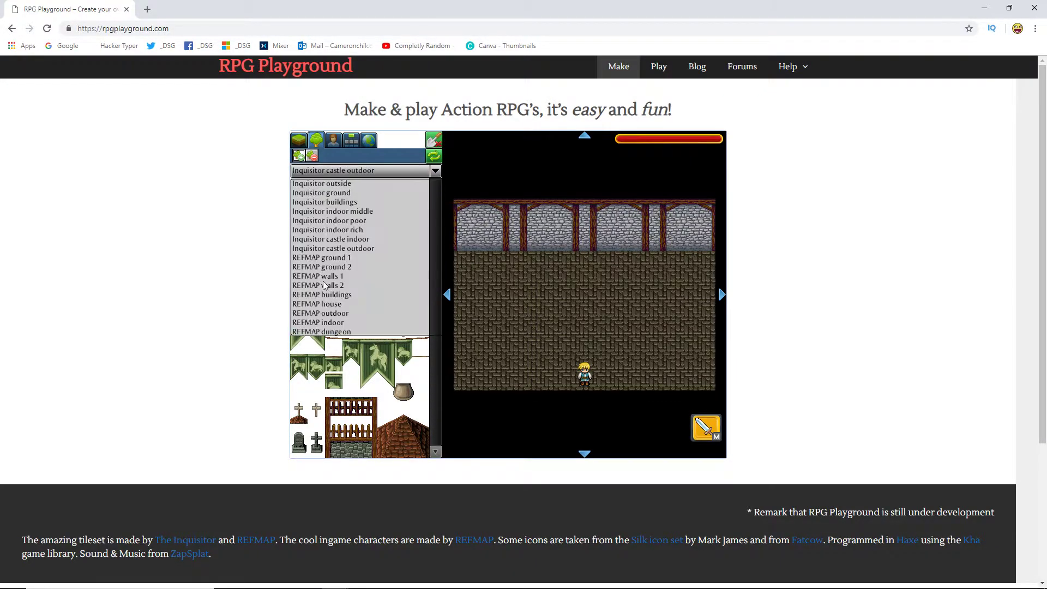
left_click(343, 240)
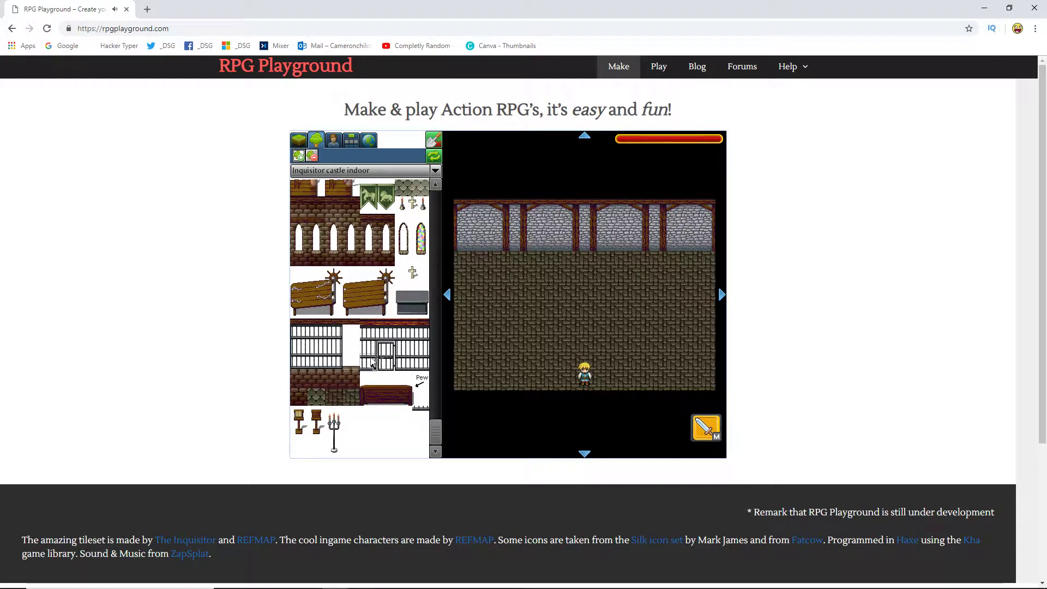
left_click_drag(361, 321, 427, 369)
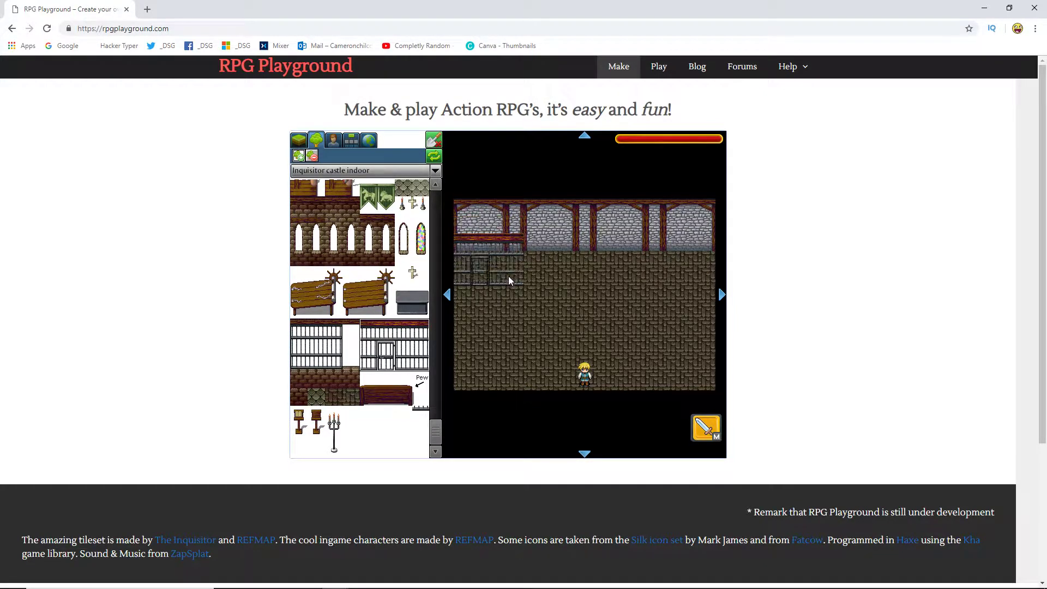
left_click(510, 286)
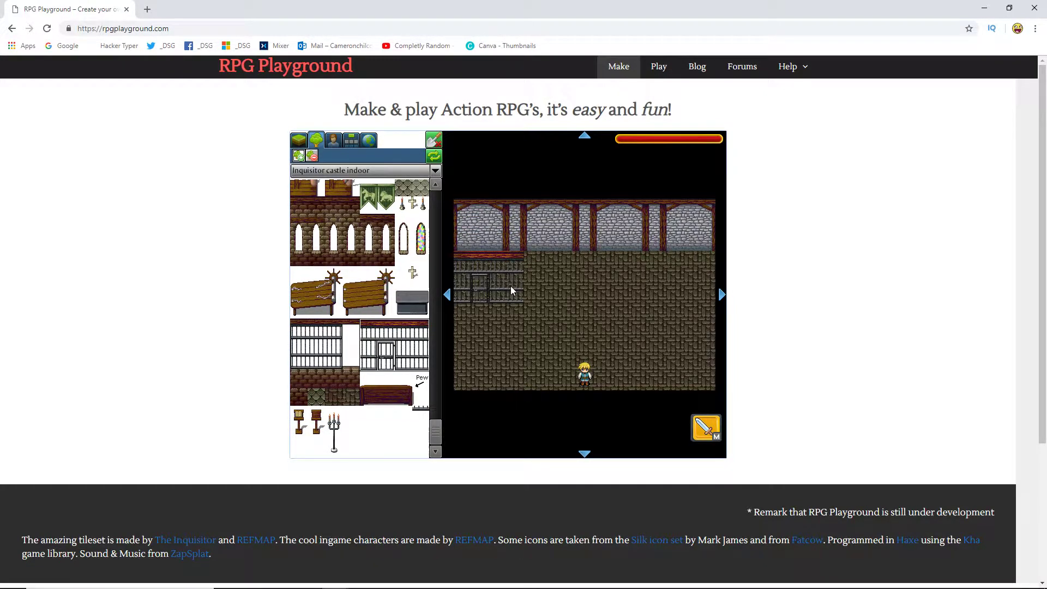
left_click(579, 291)
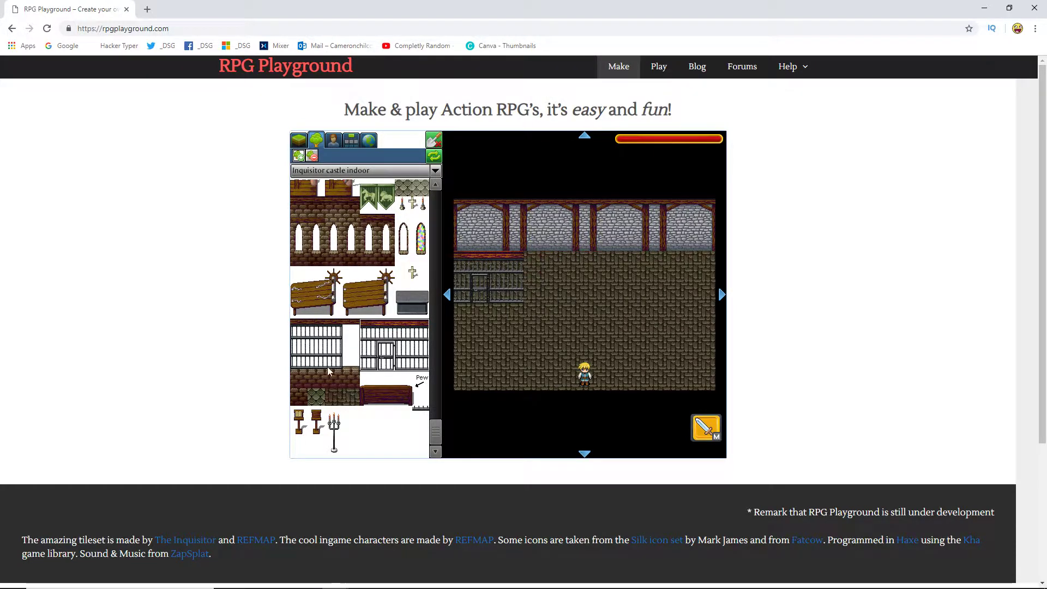
- Add barred door sections beside the first one under the second arch and at the far right end of the row
left_click_drag(295, 366, 337, 330)
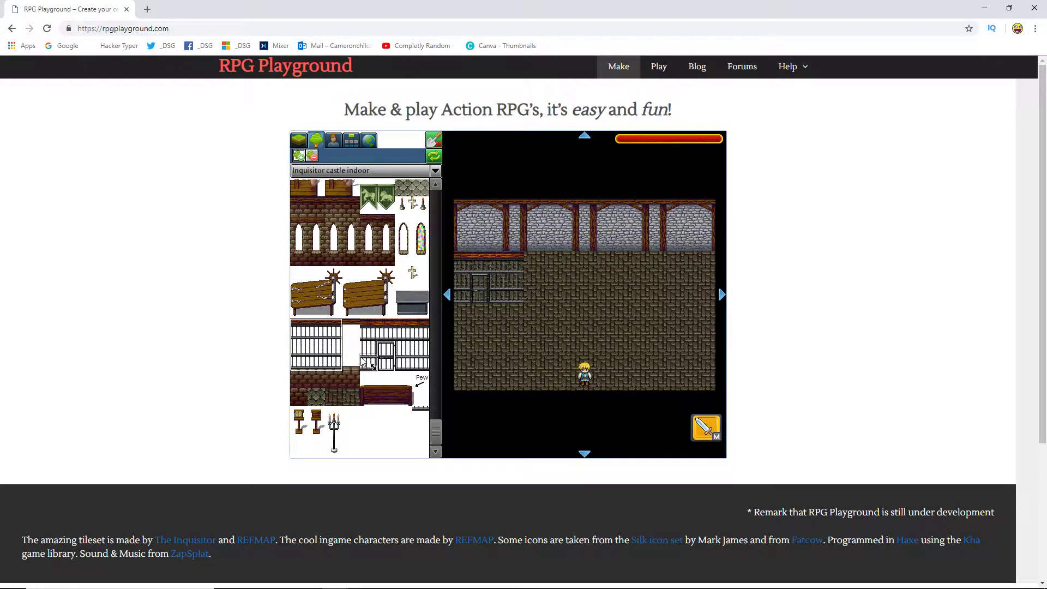
left_click_drag(362, 369, 427, 323)
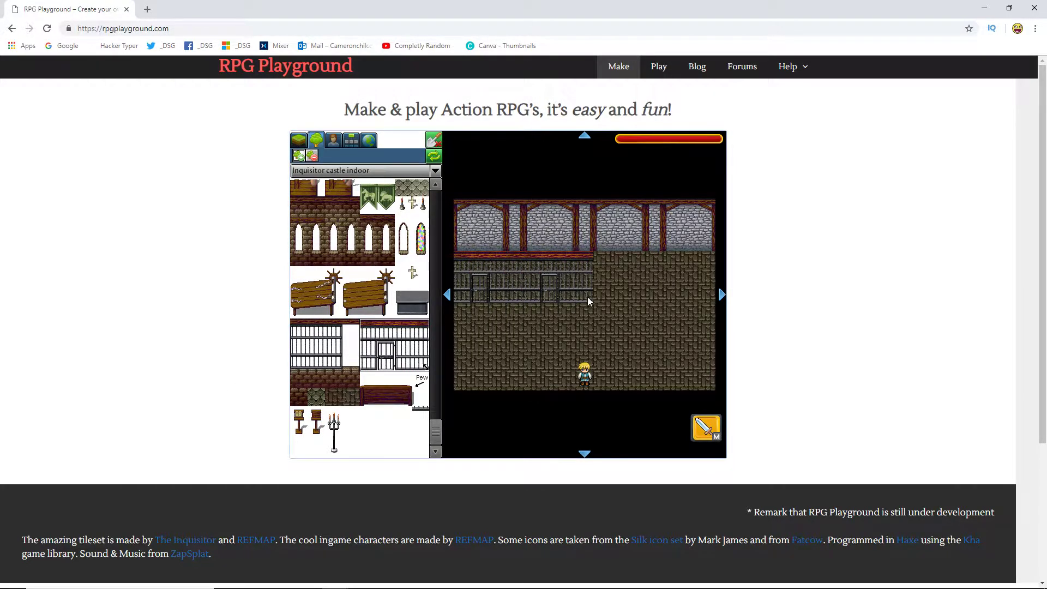
left_click(587, 296)
left_click(616, 296)
left_click(703, 295)
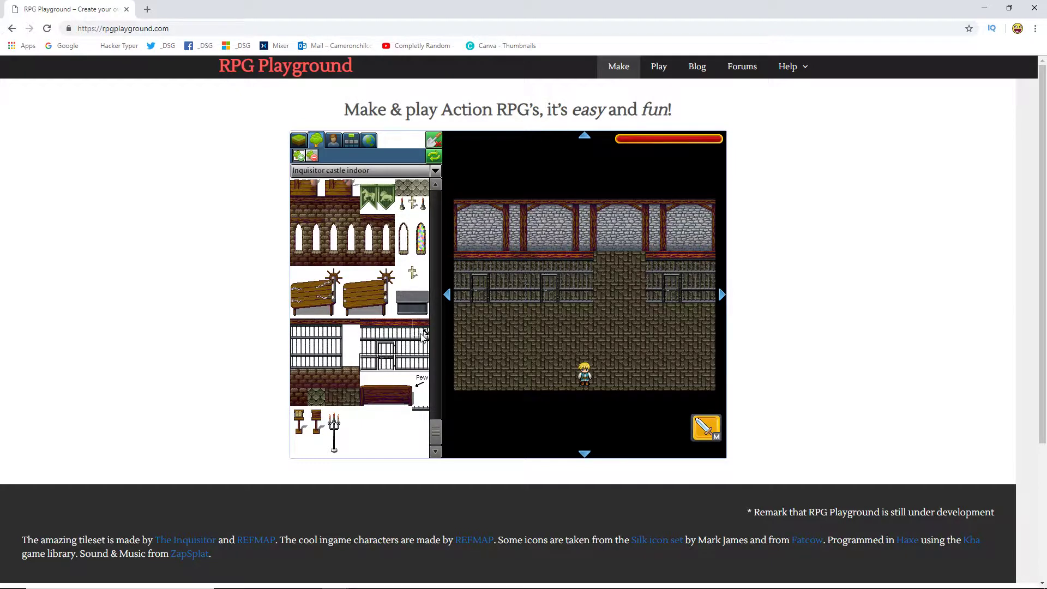
- Fill the gap in the barred row beneath the third arch with plain bars
left_click_drag(424, 335, 424, 363)
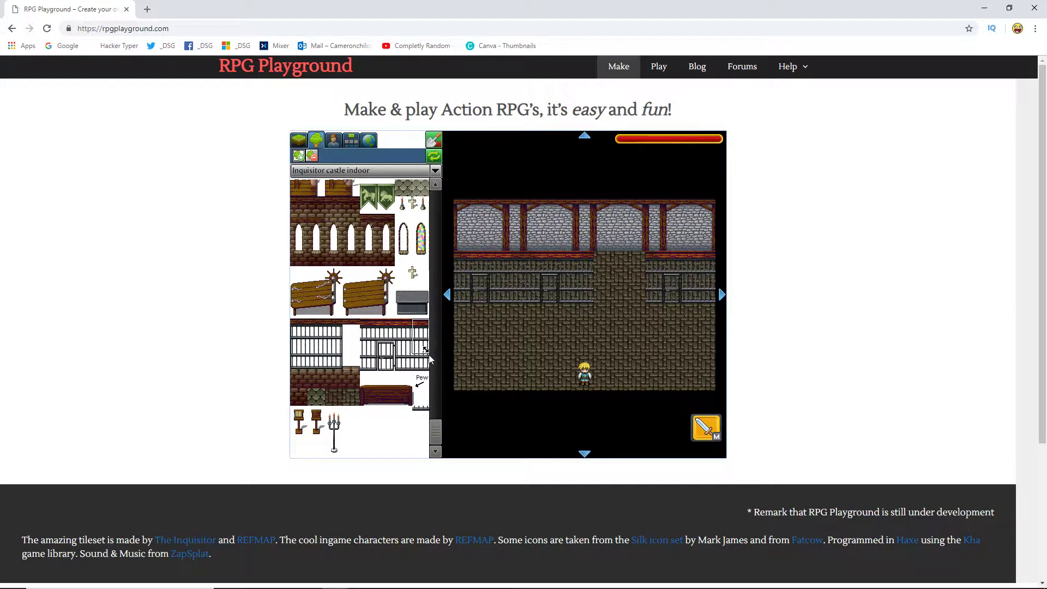
left_click(625, 290)
left_click(605, 293)
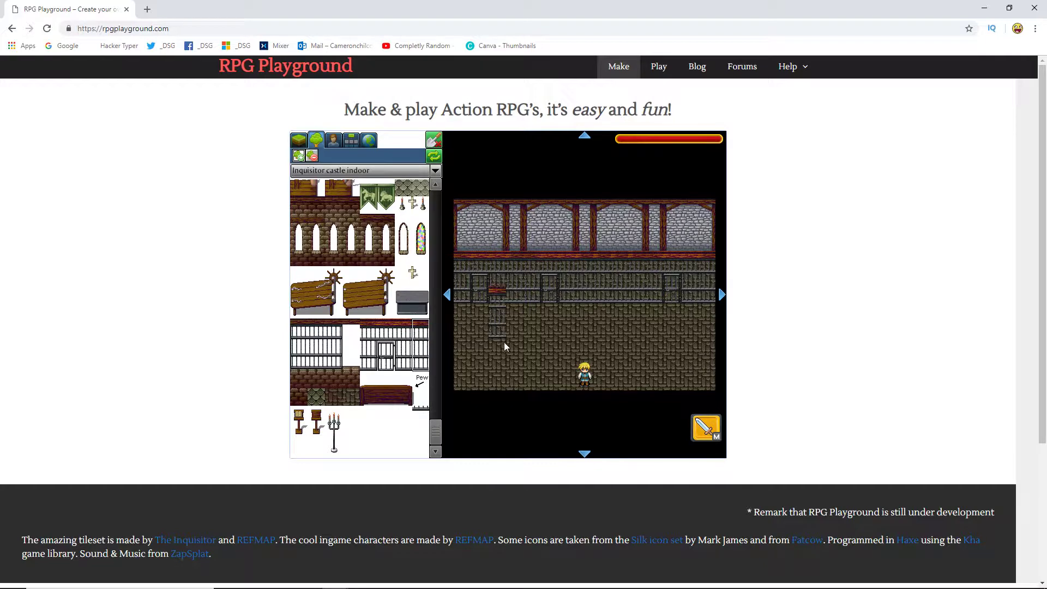
- Place the bald character in the white shirt behind the bars near the middle of the room
left_click(342, 141)
left_click(299, 156)
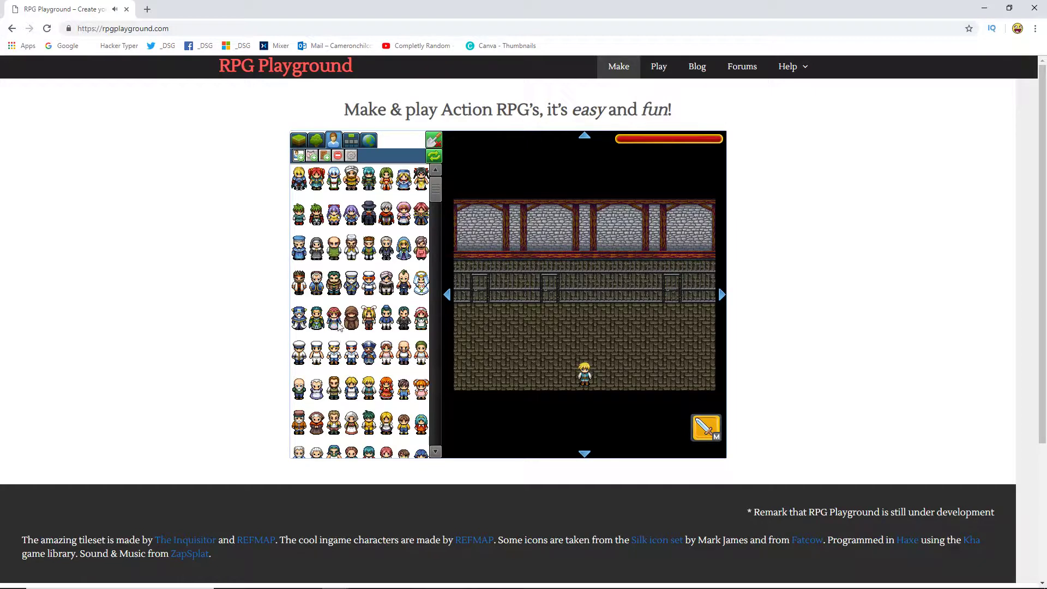
left_click(403, 358)
left_click(590, 293)
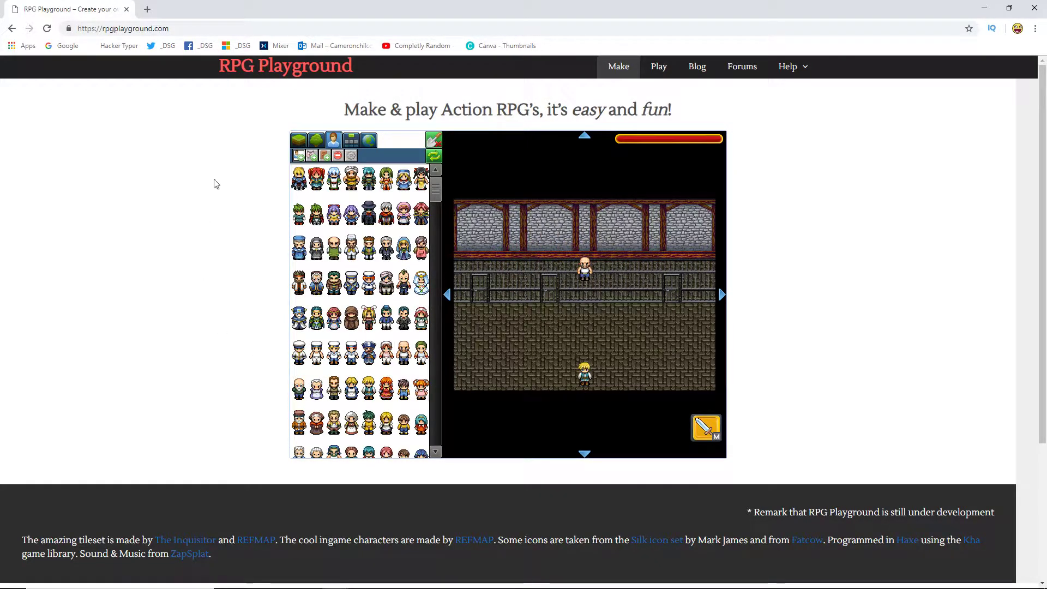
- Delete the bald character from behind the bars
left_click(338, 155)
left_click(587, 274)
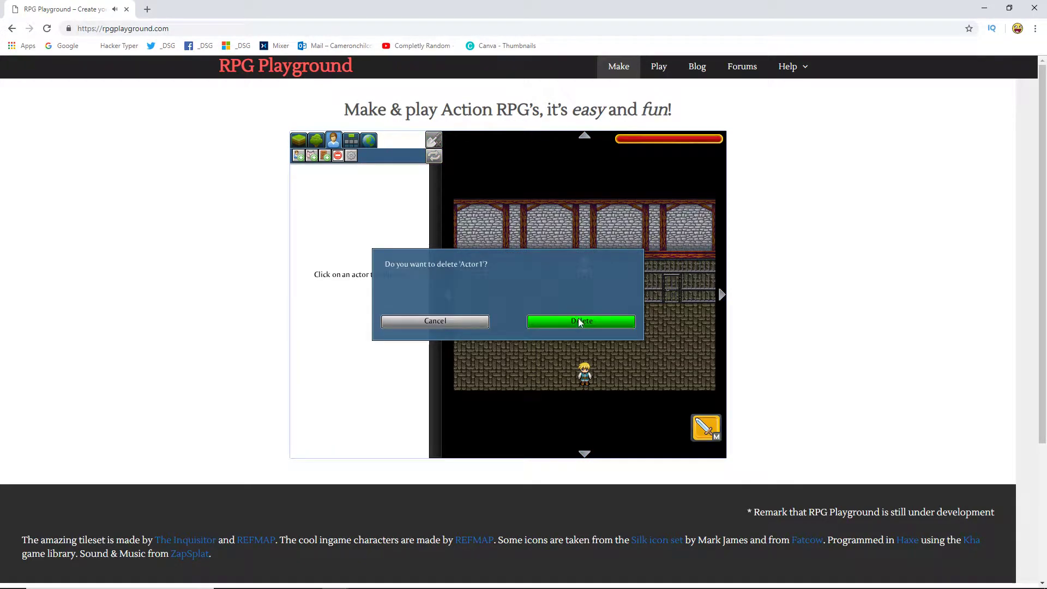
left_click(579, 320)
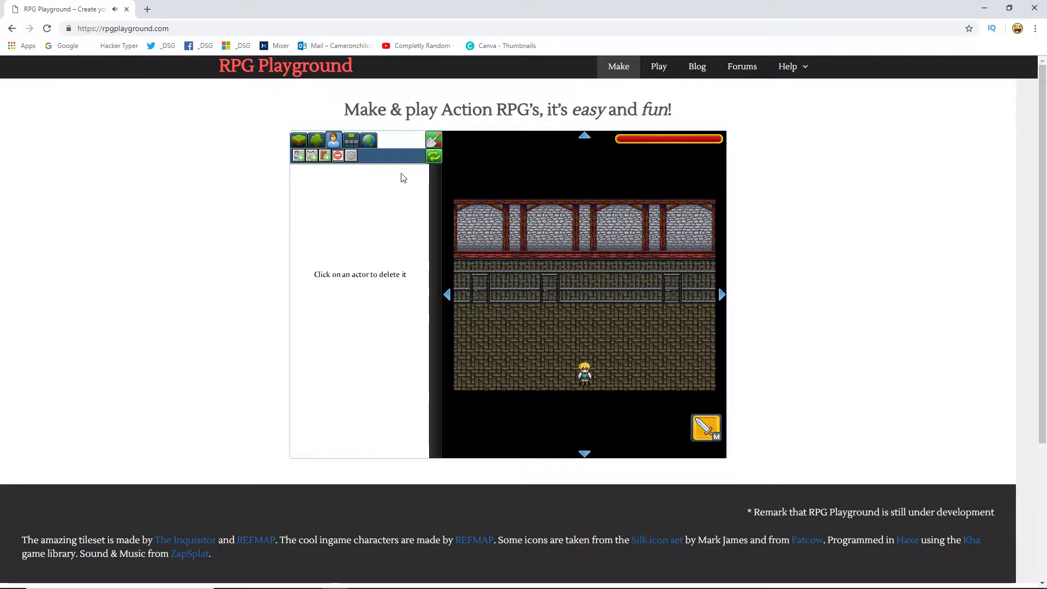
- Delete the whole row of barred sections beneath the stone arches
left_click(316, 140)
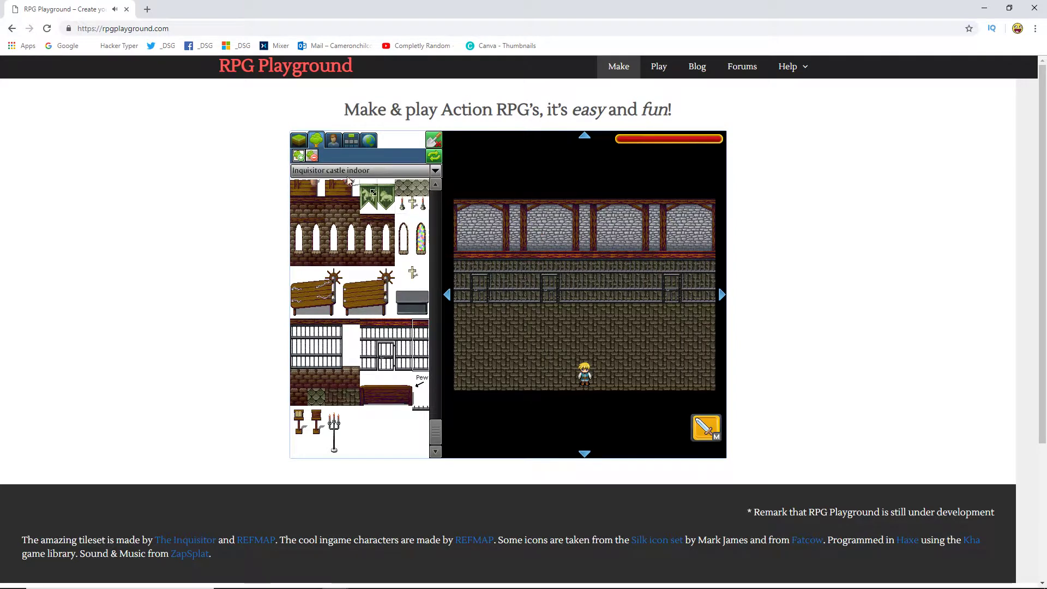
left_click(512, 280)
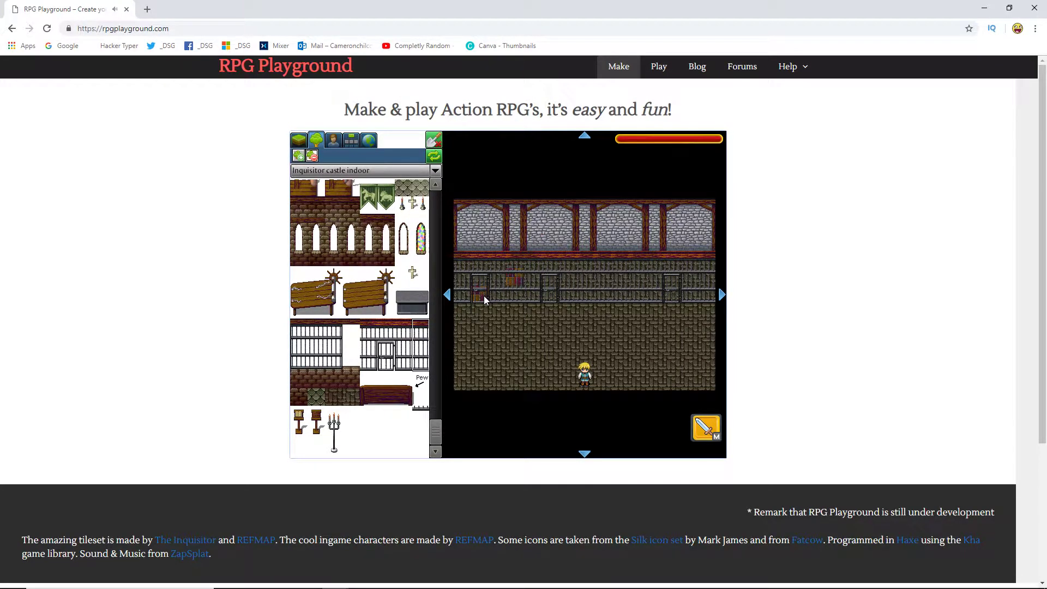
left_click(485, 254)
left_click(578, 254)
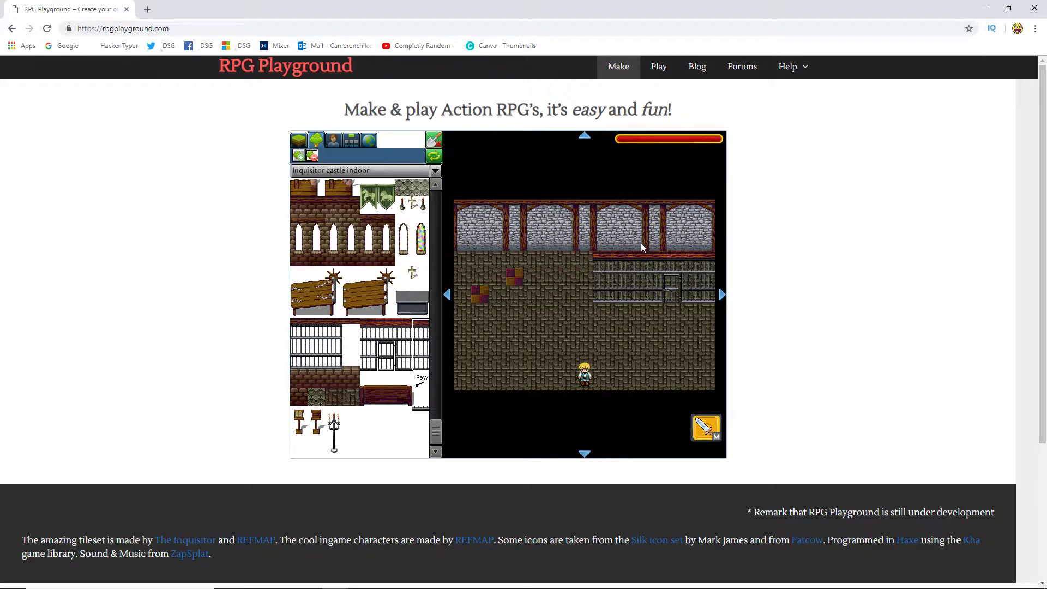
left_click(639, 260)
left_click(668, 254)
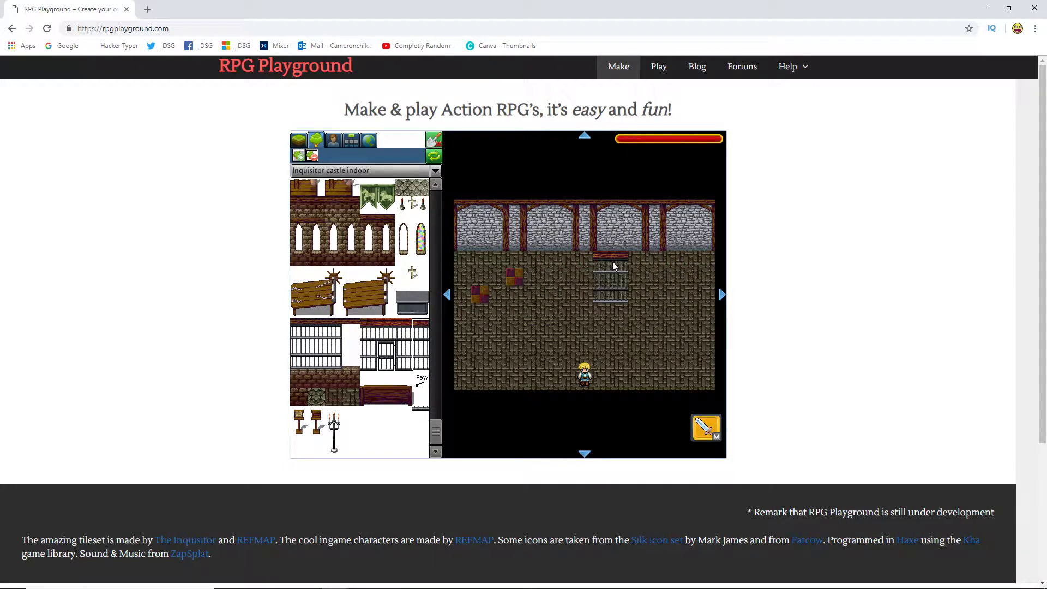
left_click(602, 257)
left_click(617, 254)
- Delete the two stray checkered tiles from the left part of the floor
left_click(327, 170)
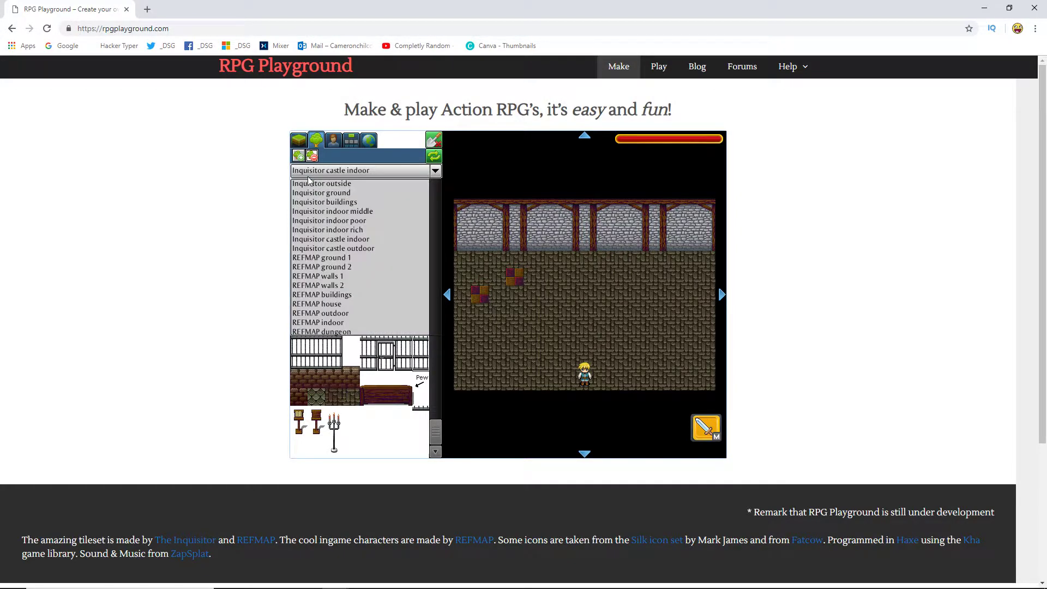
left_click(307, 176)
left_click(308, 173)
- Patch the two checkered tiles with castle stone floor and lay a three-tile-wide row of prison bars in the room's lower-left corner
left_click(350, 396)
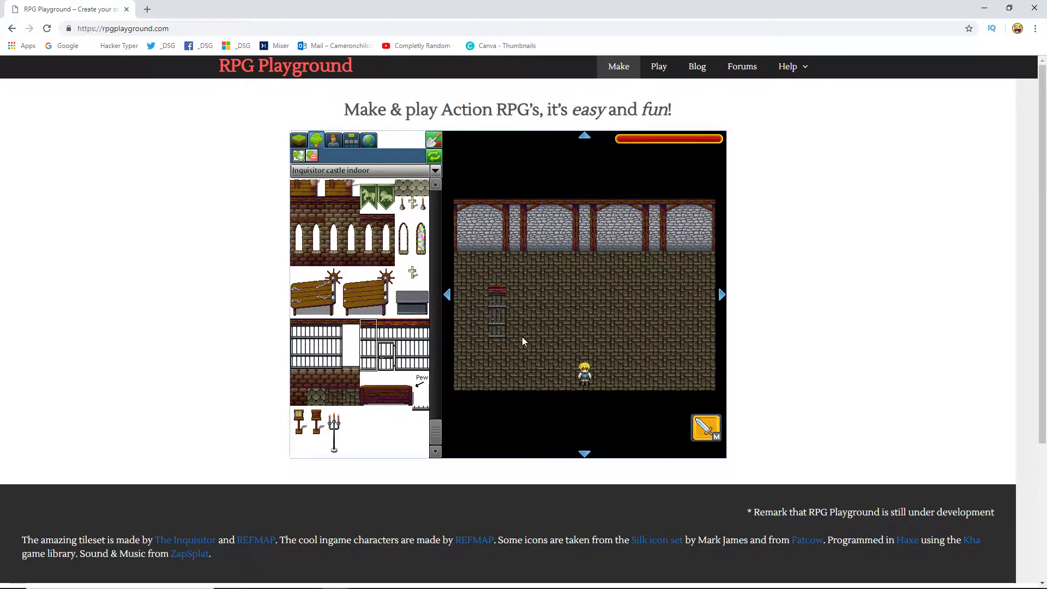
left_click(467, 378)
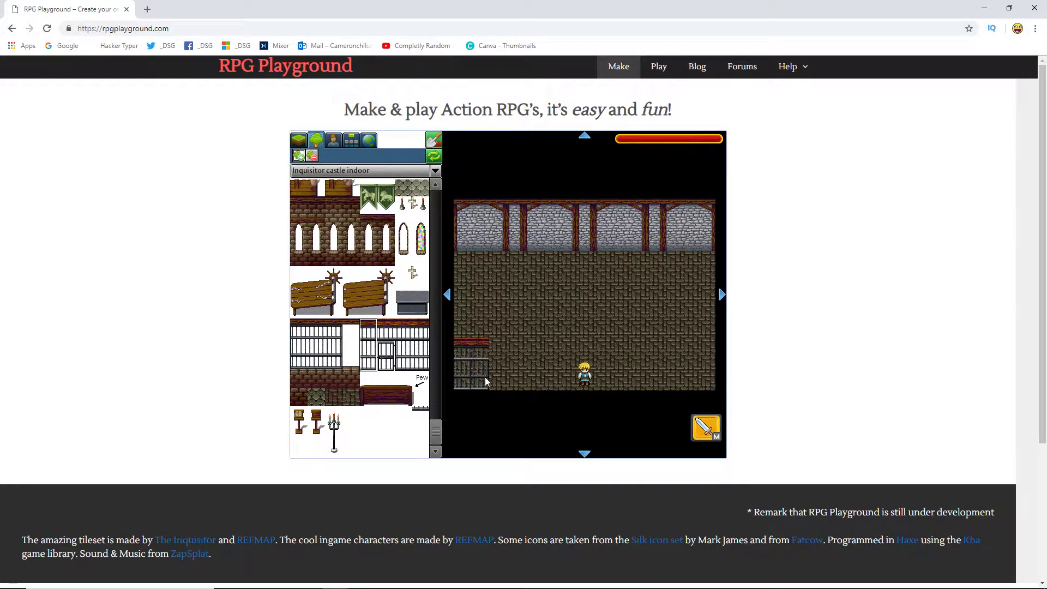
left_click_drag(485, 377, 497, 377)
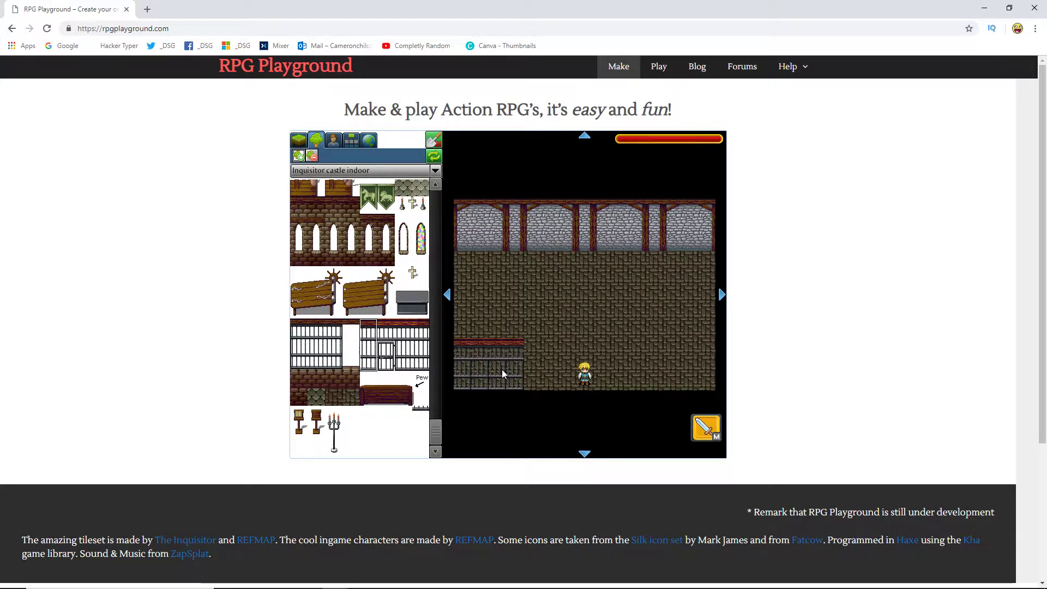
- Run a thin vertical wooden beam from the Inquisitor indoor middle tileset between the back wall and the end of the bars
scroll(371, 278, "up", 1)
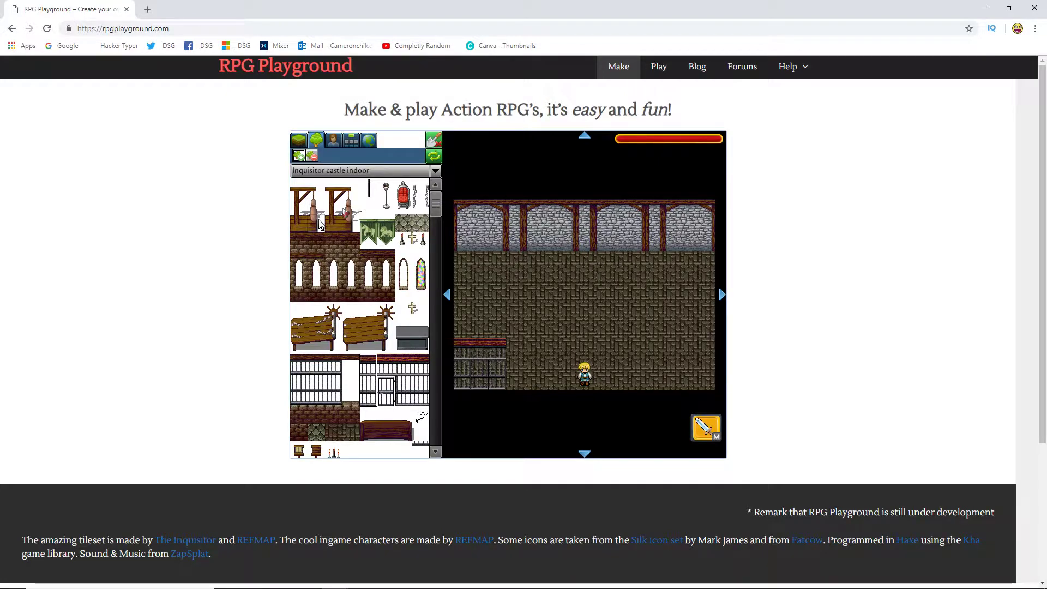
left_click(306, 170)
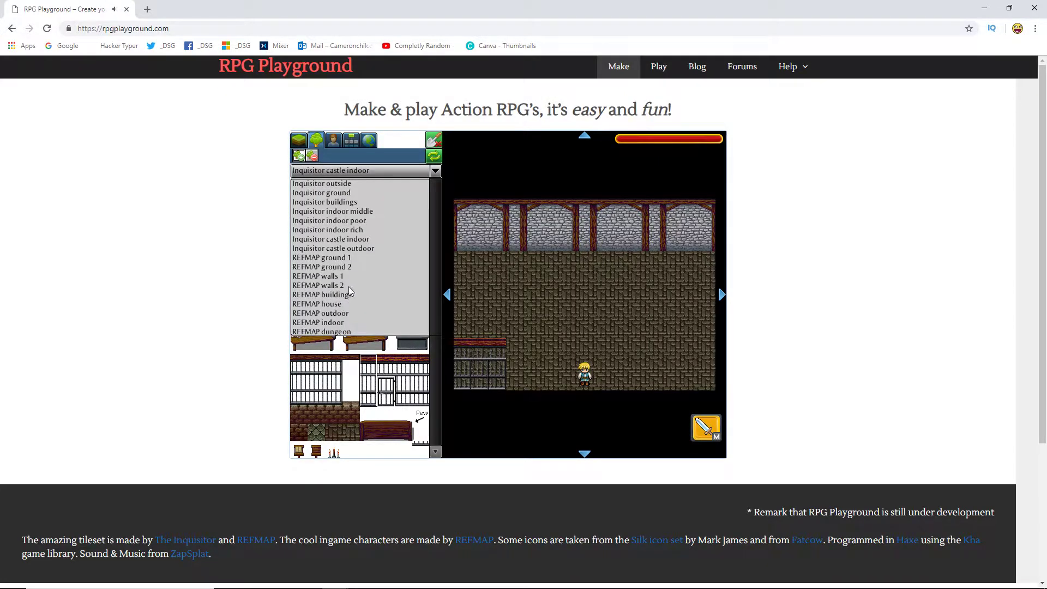
left_click(354, 212)
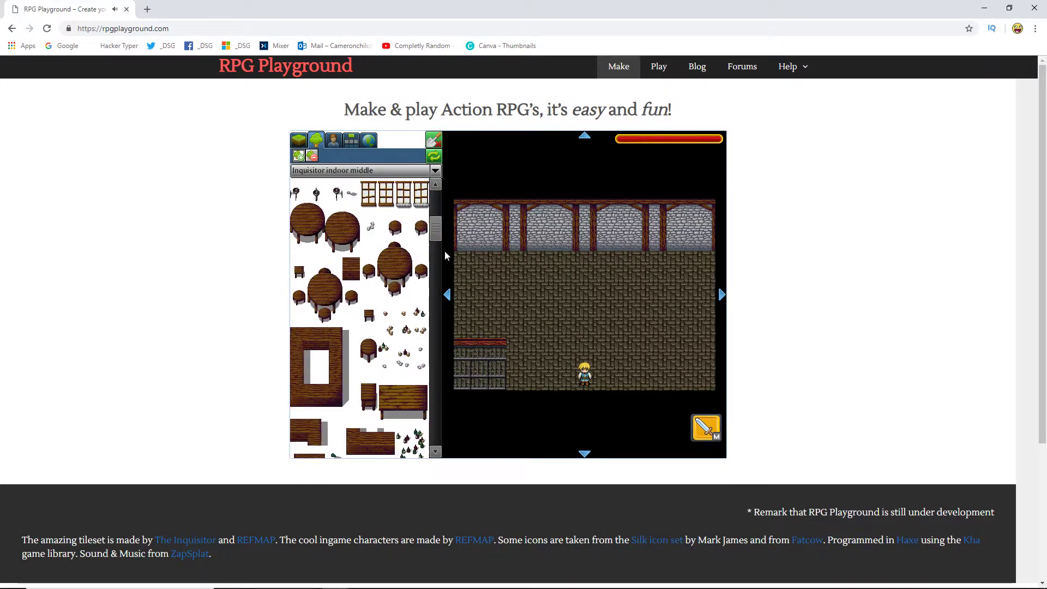
left_click_drag(444, 250, 447, 398)
left_click(317, 222)
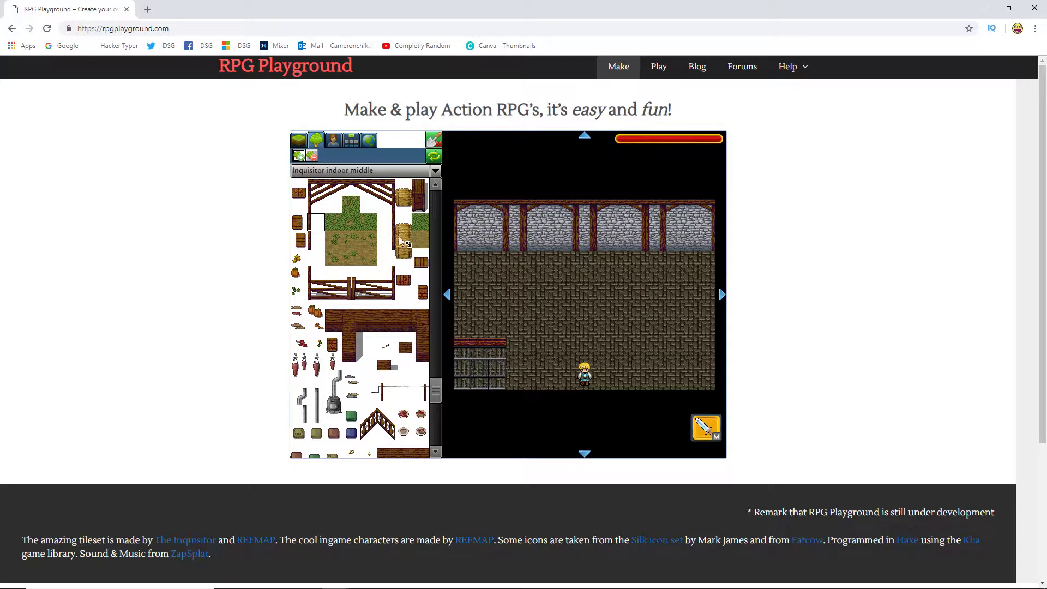
left_click(391, 228)
left_click_drag(504, 329, 498, 285)
- Playtest the room, walking the hero against the cell's bars and wooden beam to check whether they block movement
left_click(439, 139)
key("Up")
key("Left")
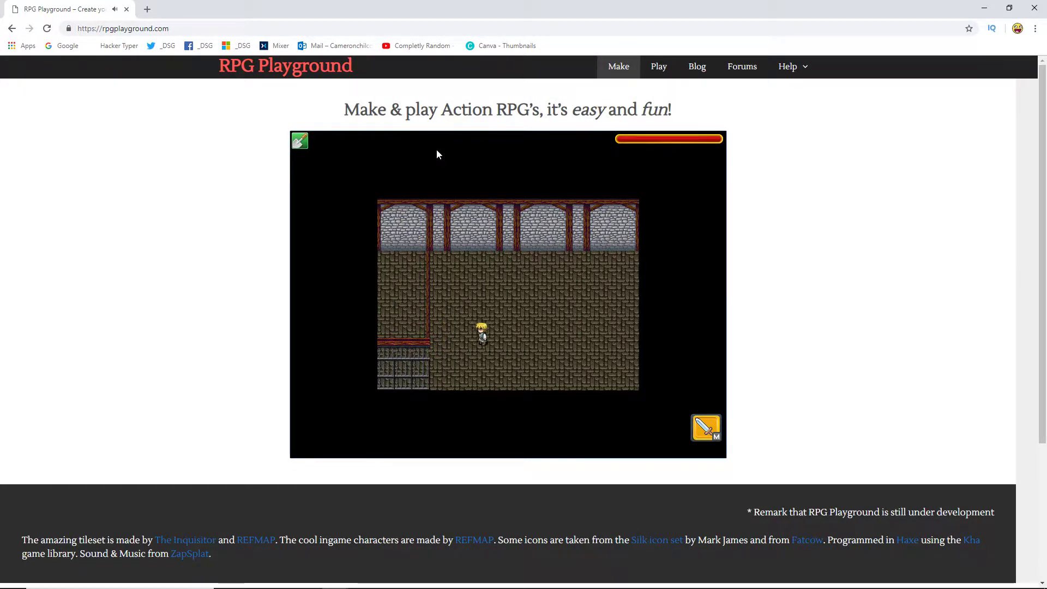
key("Down")
key("Up")
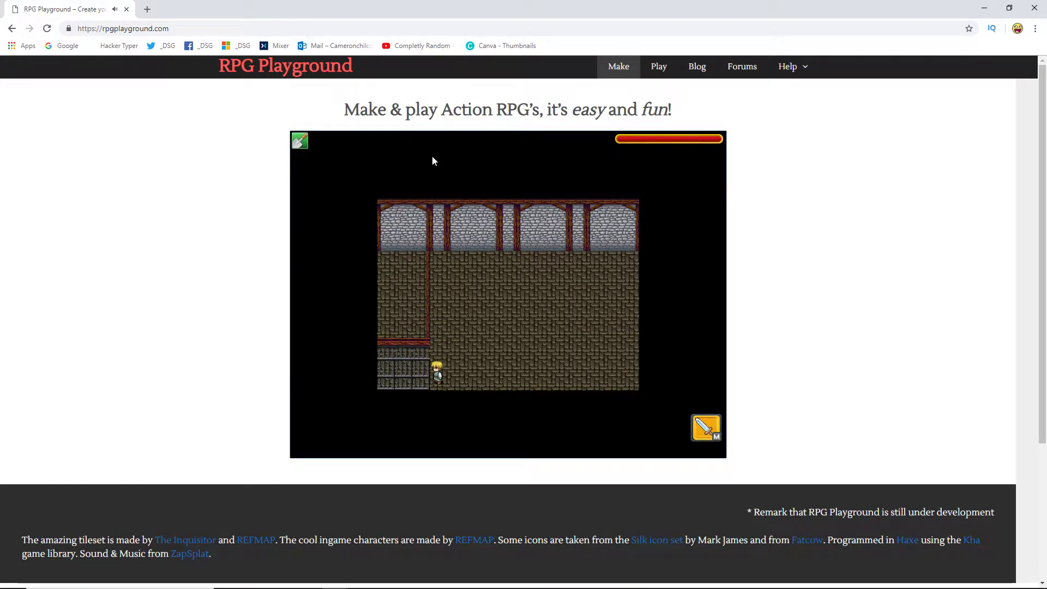
key("Left")
key("Up")
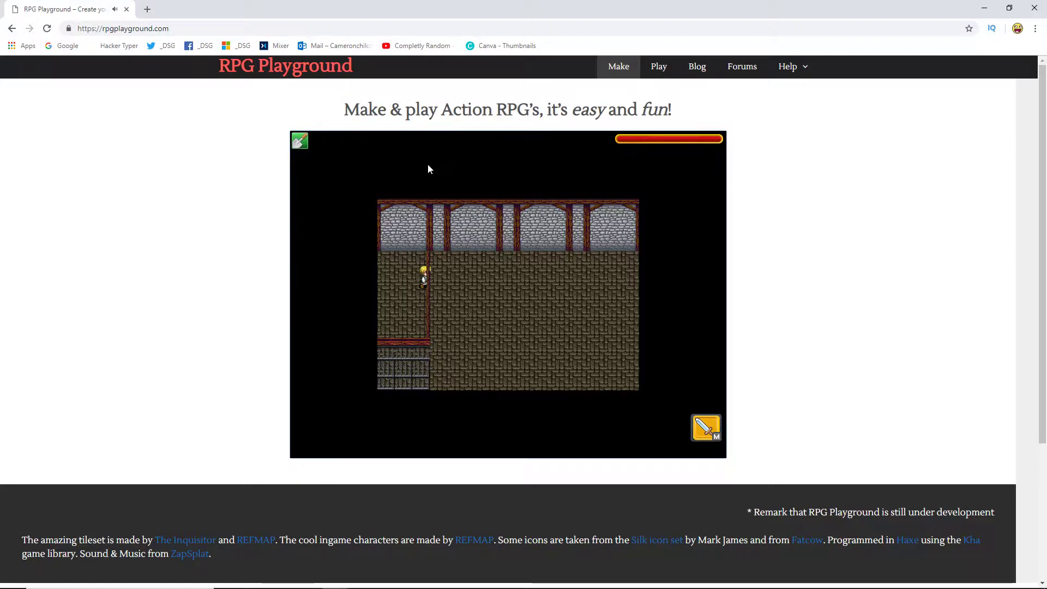
key("Right")
key("Down")
key("Left")
left_click(304, 140)
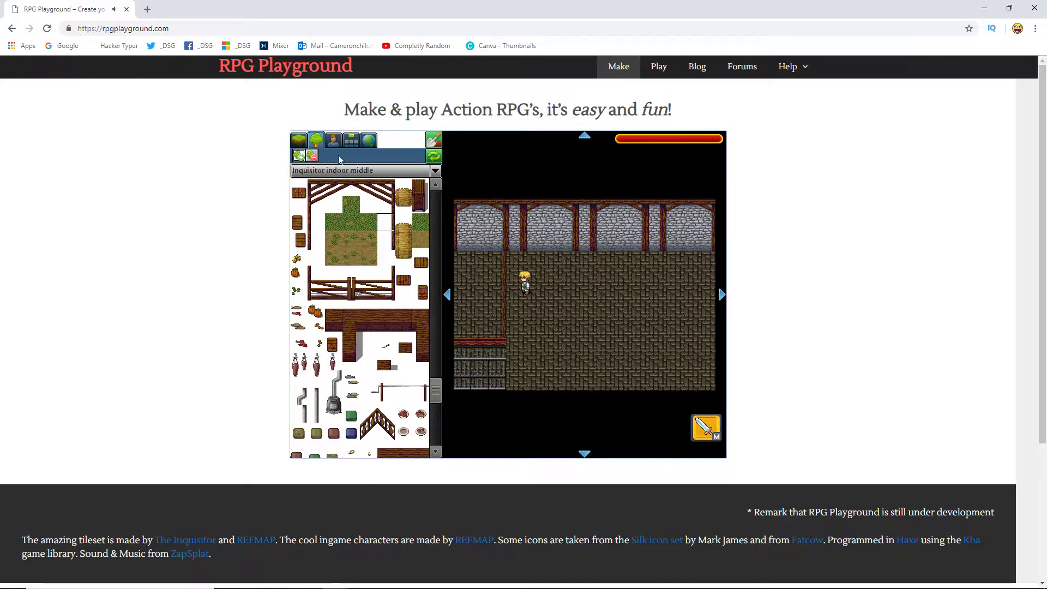
- Paint a column of black Inquisitor ground tiles inside the cell along the wooden beam, from the back wall to the bars
left_click(359, 171)
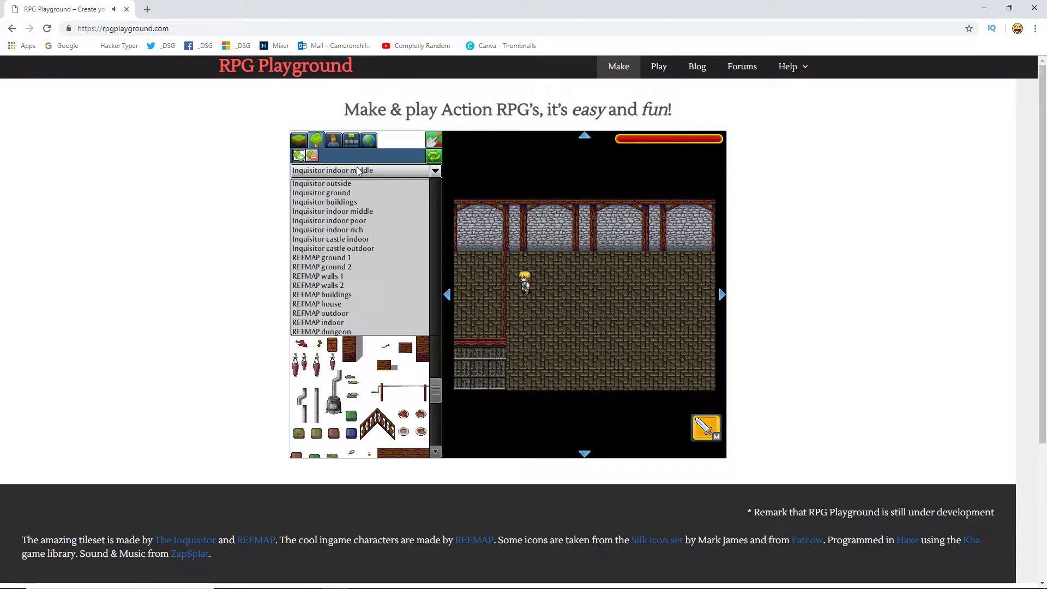
left_click(348, 193)
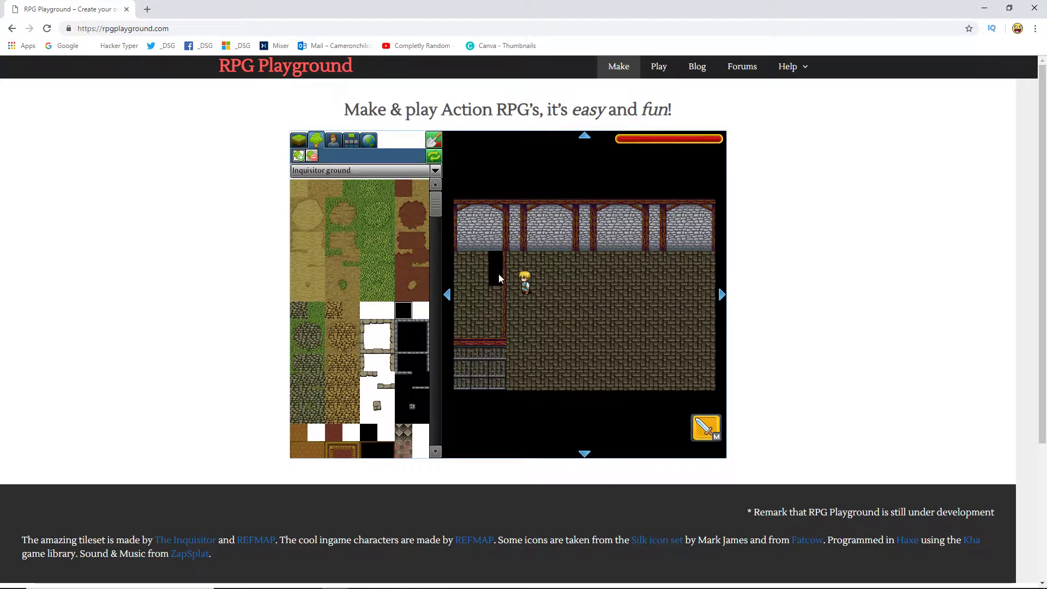
left_click_drag(495, 306, 498, 331)
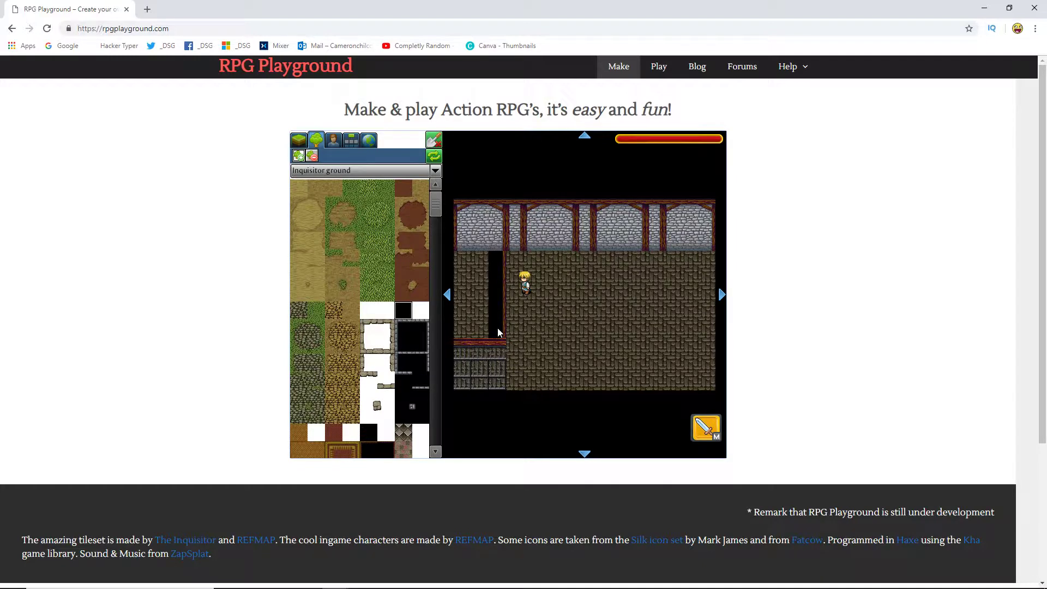
left_click(334, 174)
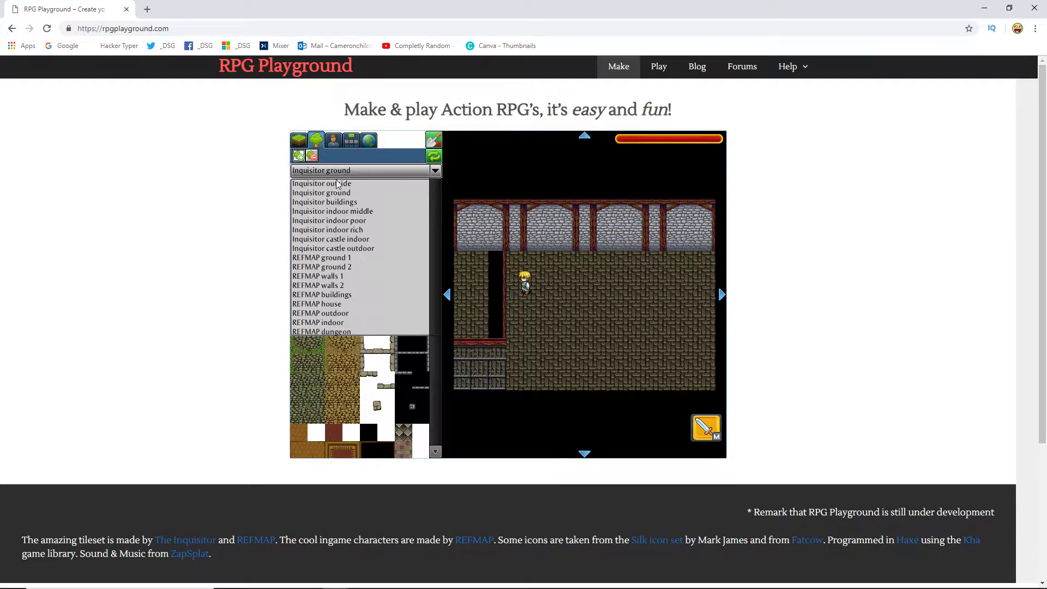
left_click(316, 362)
left_click(496, 260)
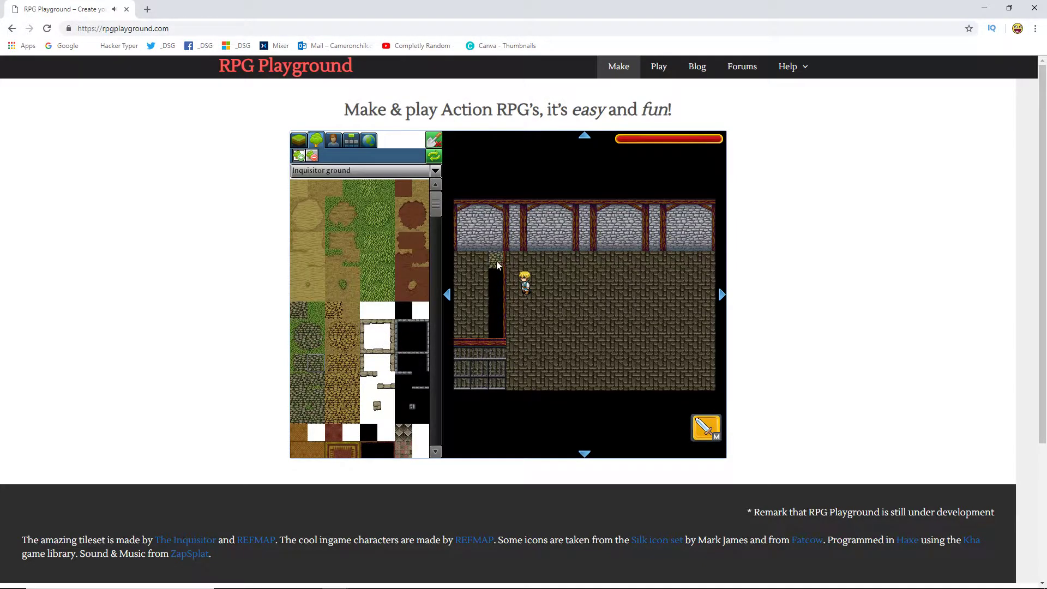
- Cover the black column beside the beam with the stone floor tile from the Inquisitor castle indoor tileset
left_click(335, 173)
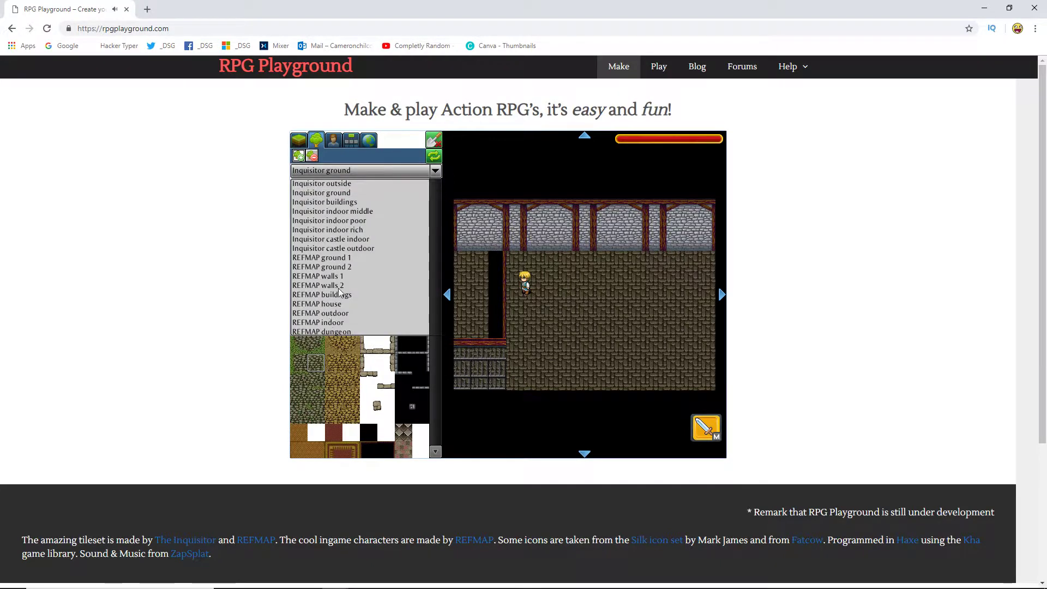
left_click(335, 239)
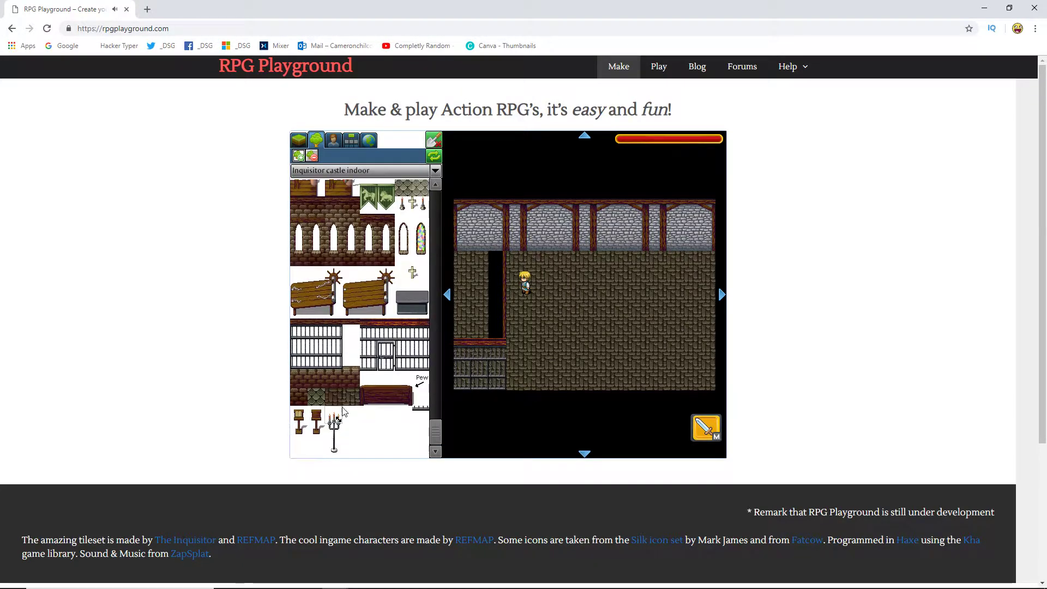
left_click(349, 398)
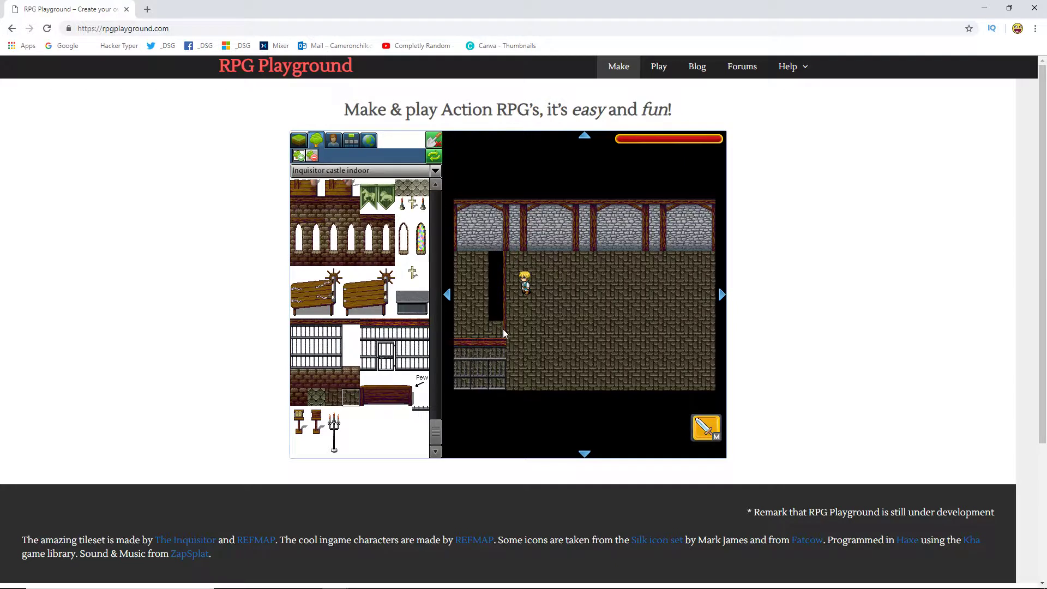
left_click_drag(502, 329, 495, 279)
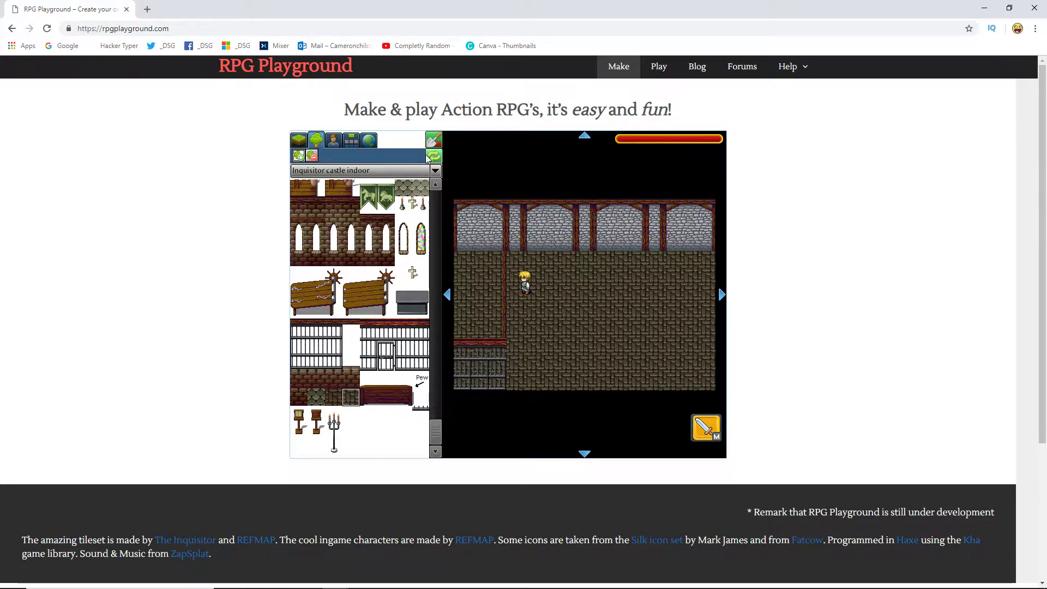
- Playtest the room again, walking the hero along the wooden beam to check that the cell is closed off
left_click(433, 139)
key("Left")
key("Down")
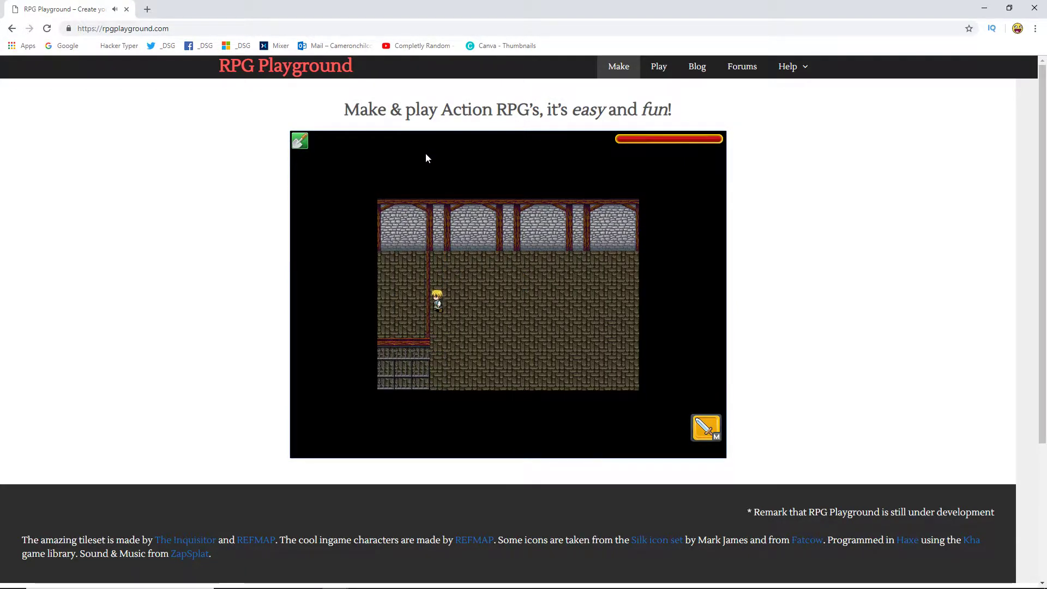
key("Up")
left_click(299, 140)
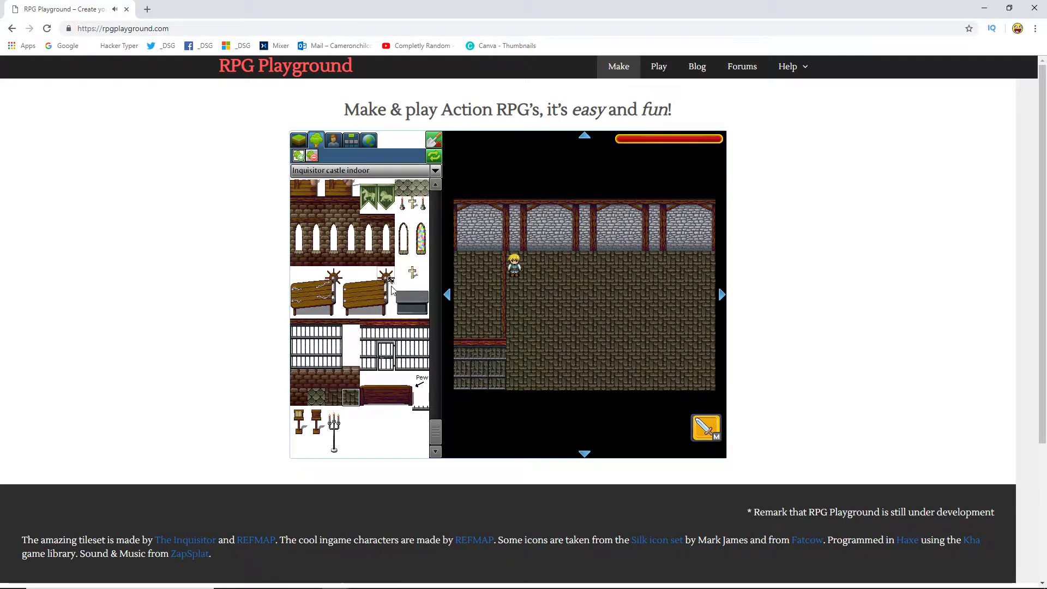
- Place the straw bedding mat from the REFMAP indoor tileset in the cell's upper-left corner
scroll(372, 216, "up", 1)
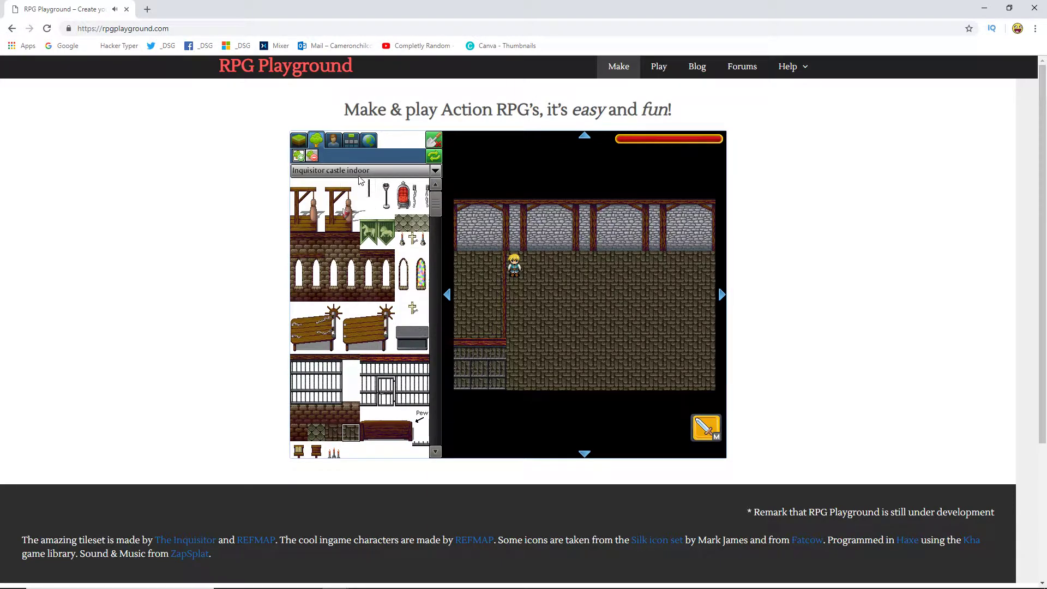
left_click(376, 171)
left_click(338, 322)
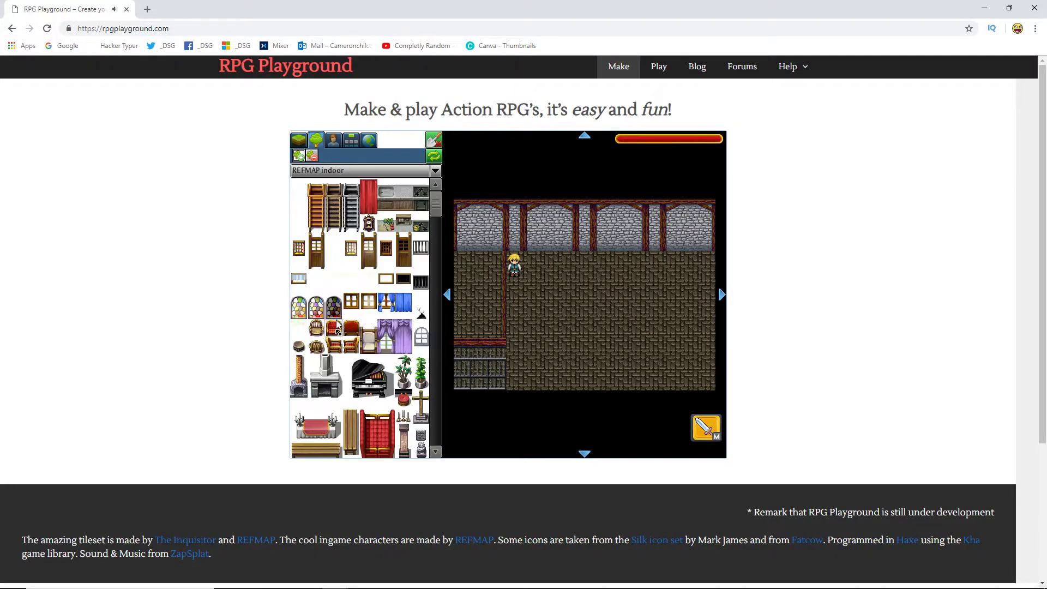
scroll(327, 366, "down", 5)
scroll(328, 366, "down", 2)
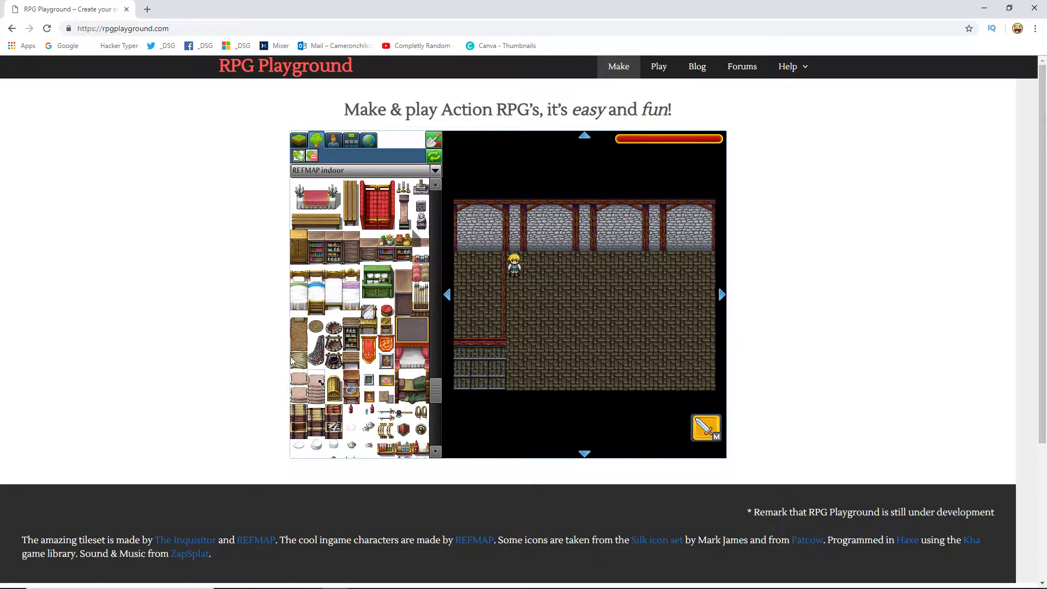
left_click(298, 343)
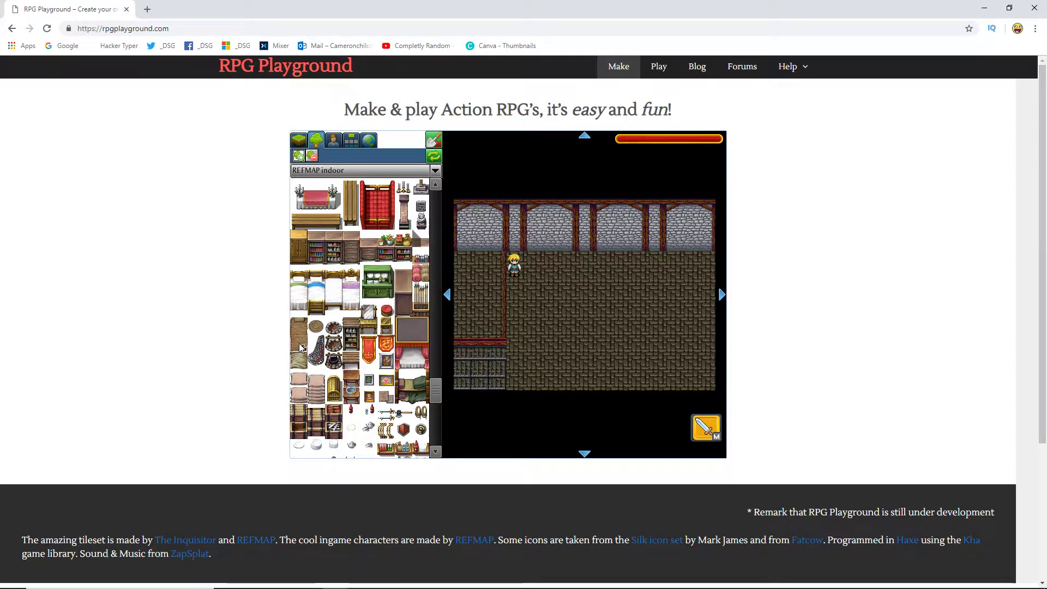
left_click(462, 281)
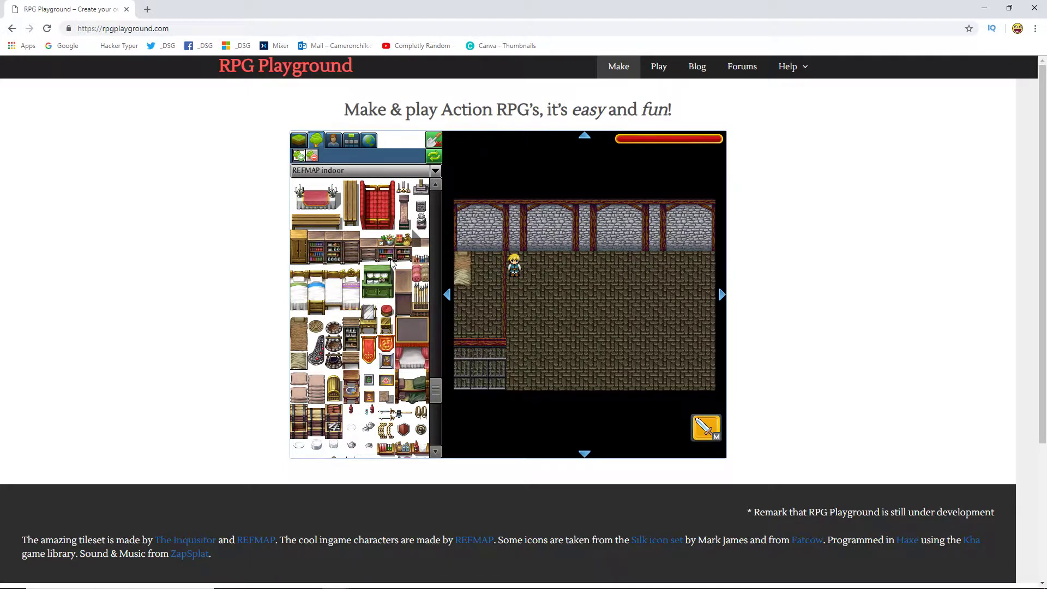
- Place a small wooden cabinet beside the bedding against the back wall and a golden chest below the bedding
left_click(368, 252)
left_click(488, 256)
scroll(381, 327, "down", 1)
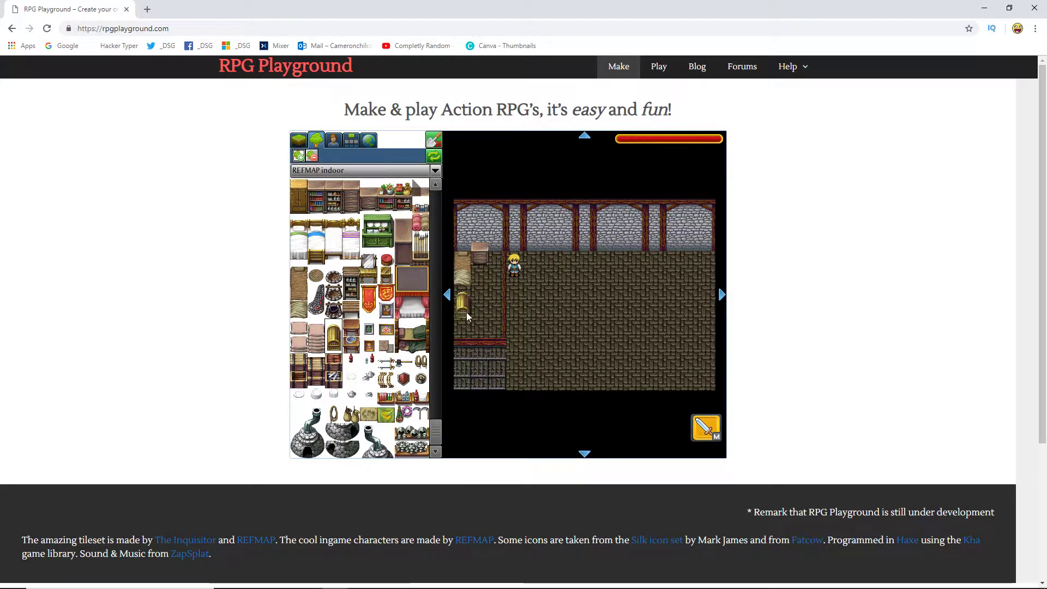
- Place a small dark barred window in the first and the last stone arch of the back wall
scroll(362, 349, "up", 3)
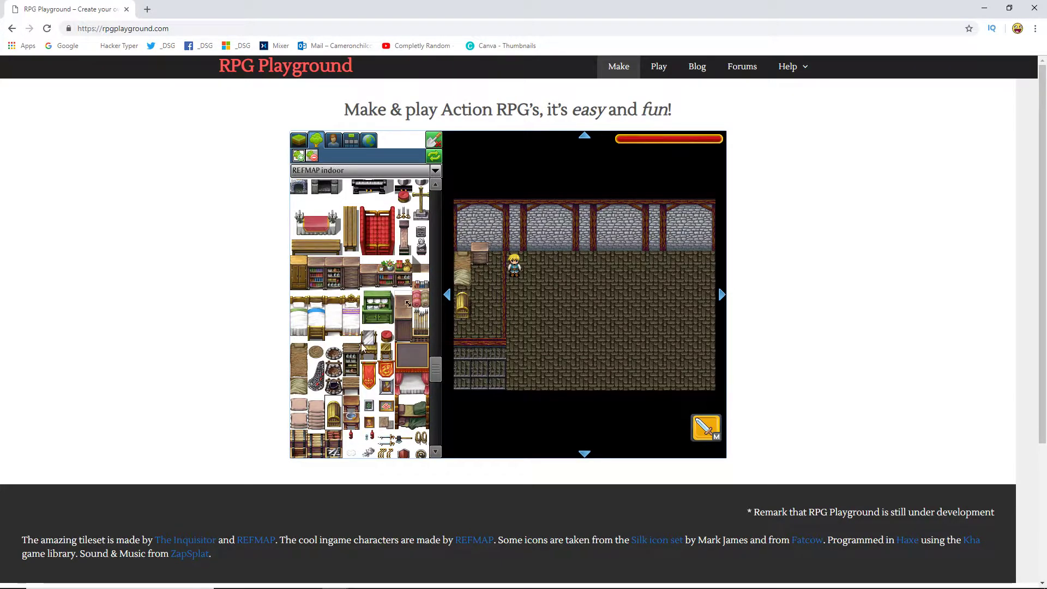
scroll(361, 349, "down", 2)
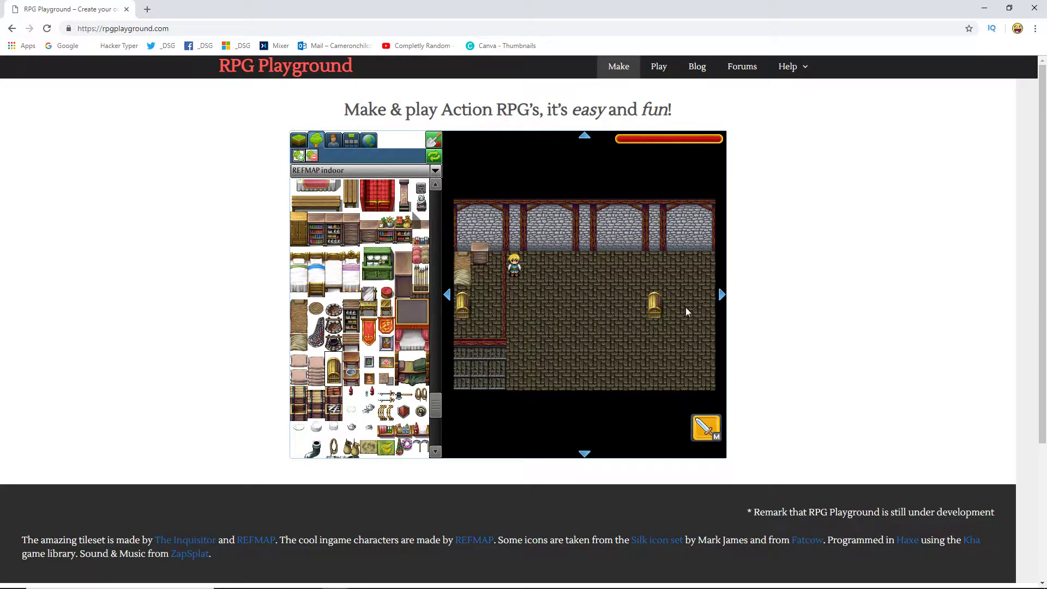
scroll(414, 338, "up", 5)
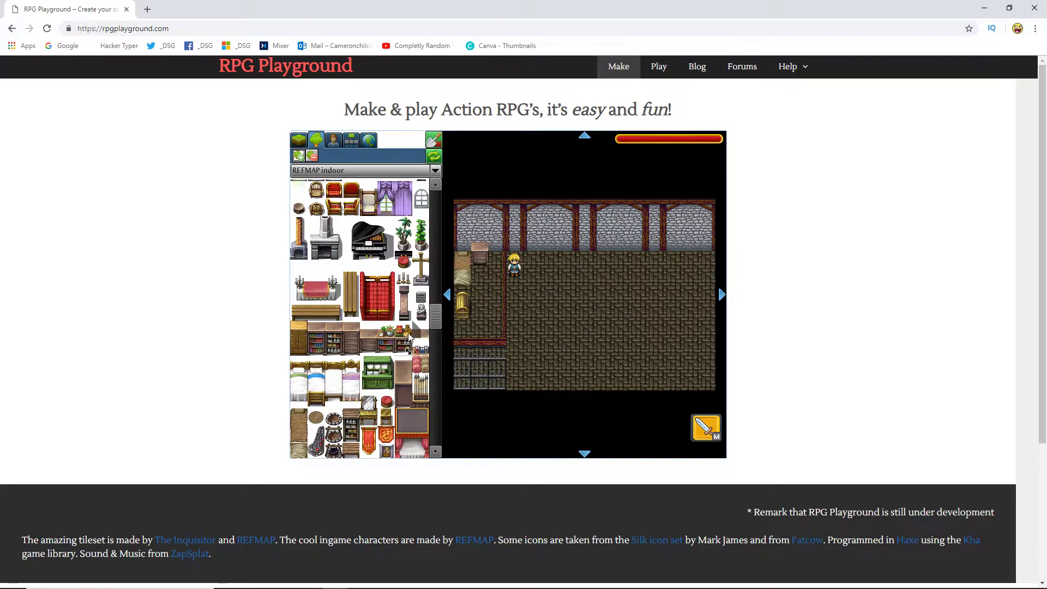
scroll(409, 338, "up", 3)
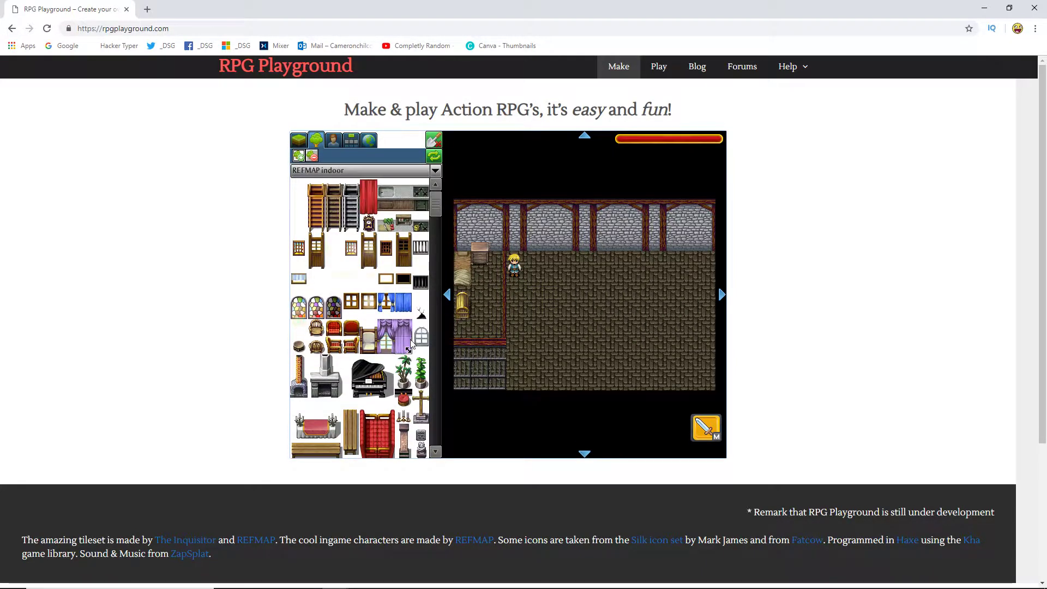
left_click(425, 283)
left_click(483, 229)
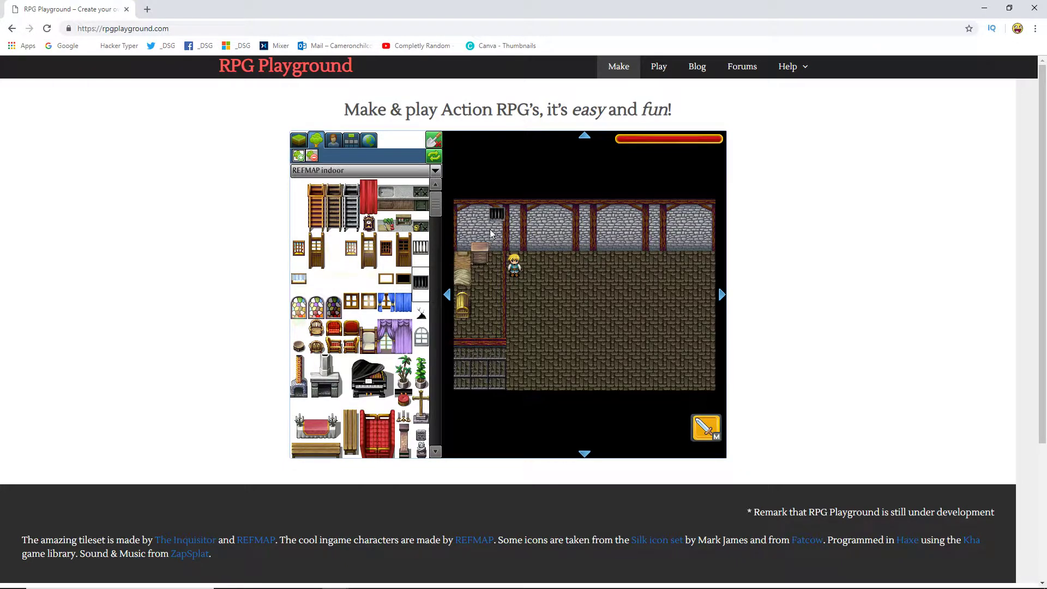
left_click(685, 225)
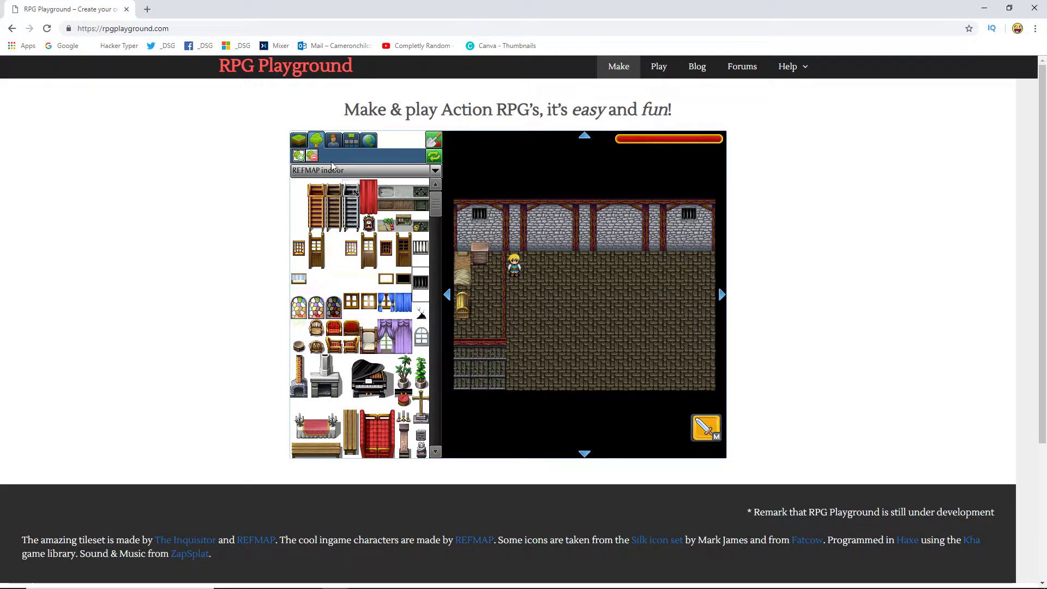
- Build the barred front wall of a second cell in the room's lower-right corner from the Inquisitor castle indoor tileset
left_click(310, 172)
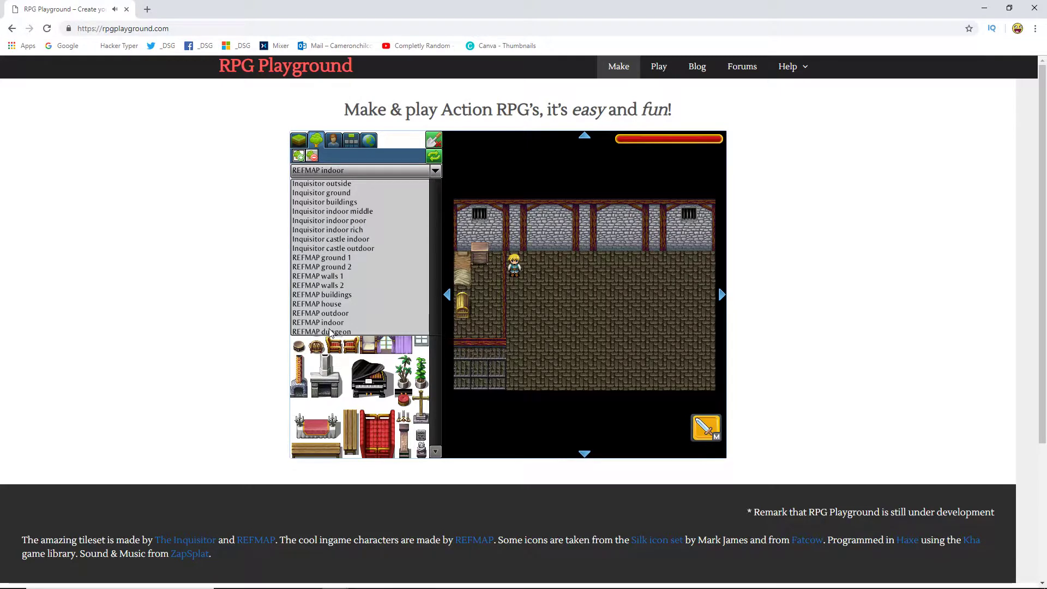
left_click(350, 240)
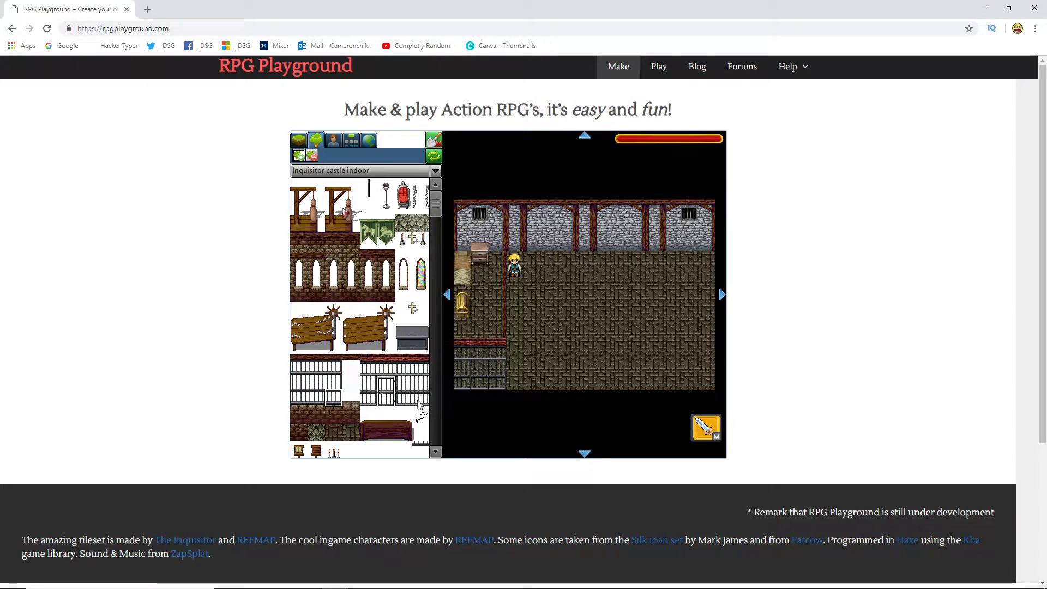
left_click_drag(372, 402, 369, 360)
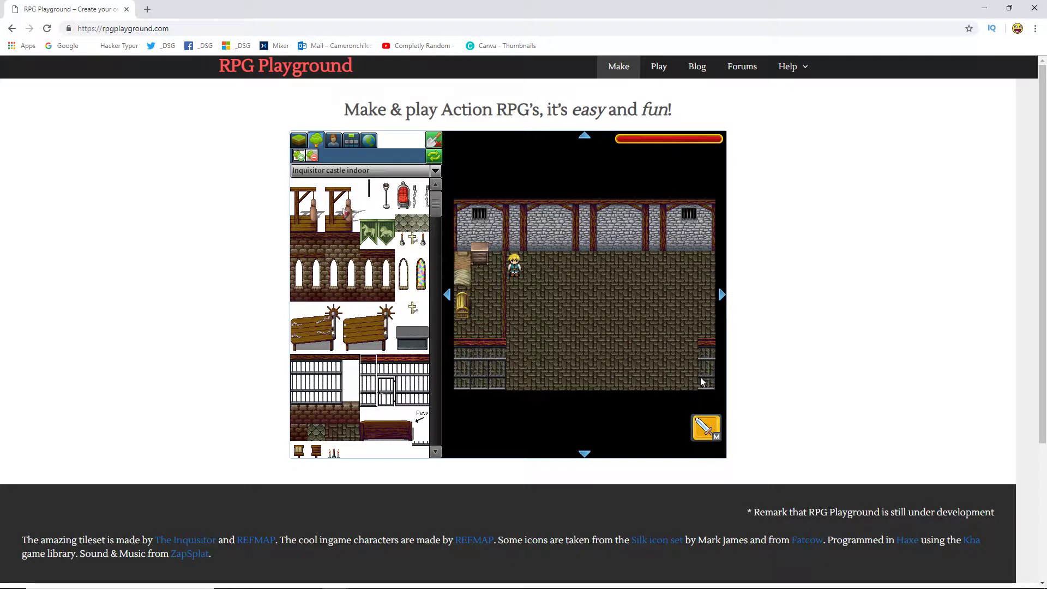
left_click(685, 378)
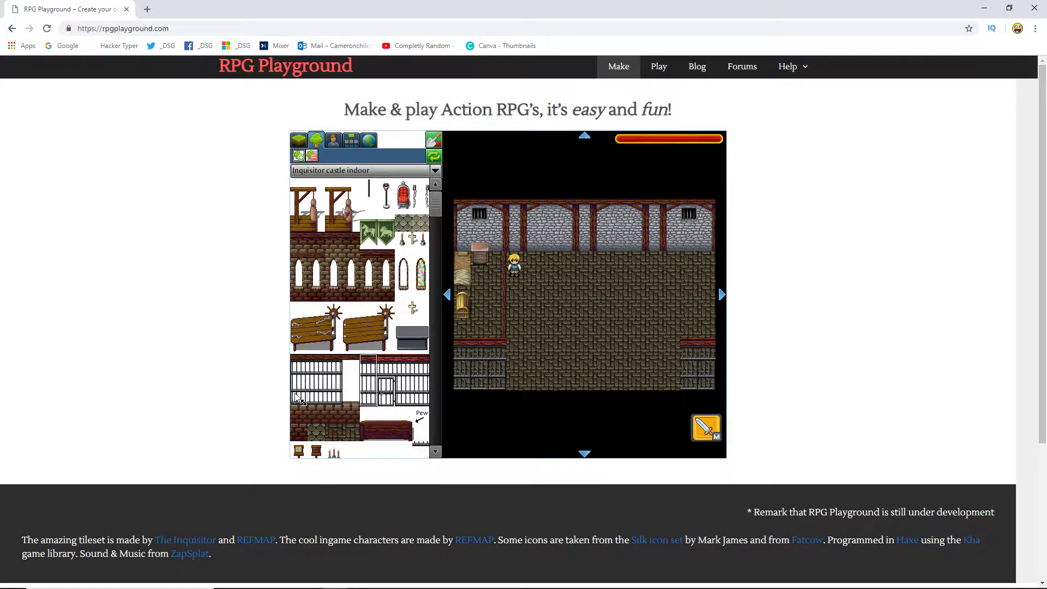
left_click(299, 399)
left_click(669, 378)
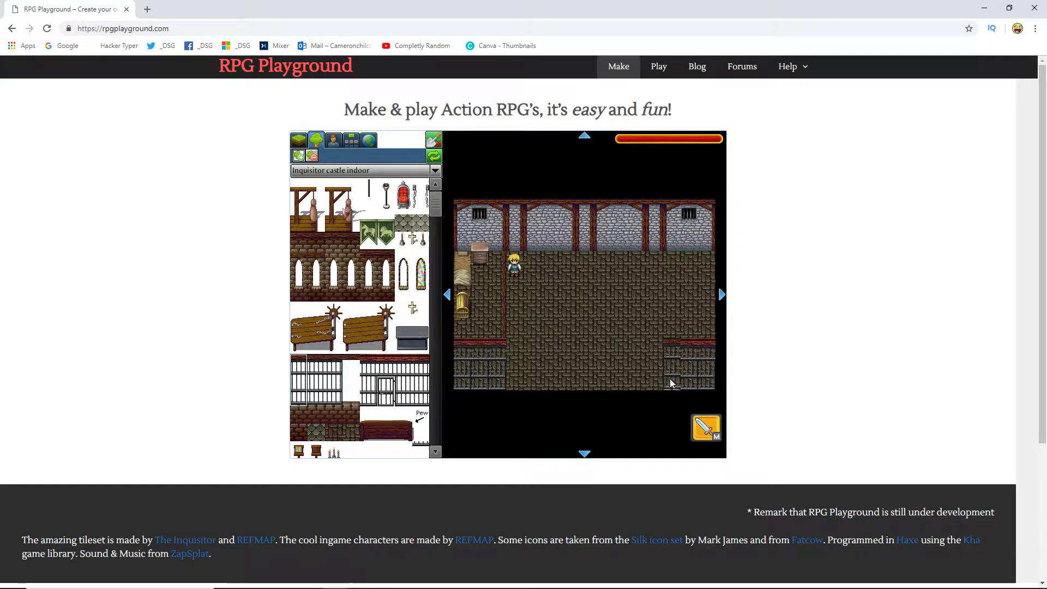
left_click_drag(670, 379, 701, 377)
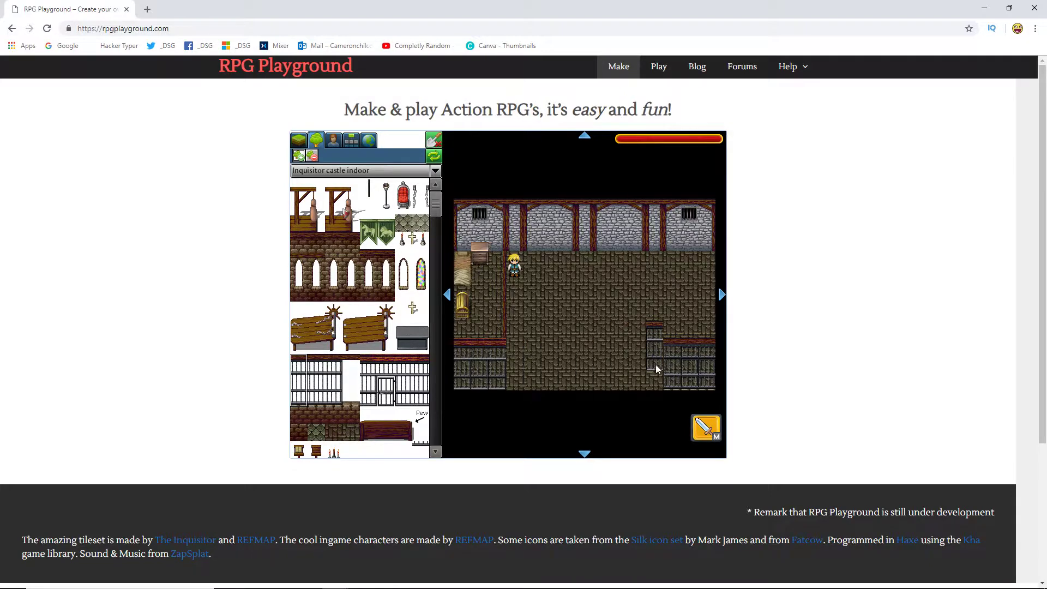
- Run a thin wooden beam from the Inquisitor indoor middle tileset along the second cell's left side, from the bars to the back wall
left_click(321, 171)
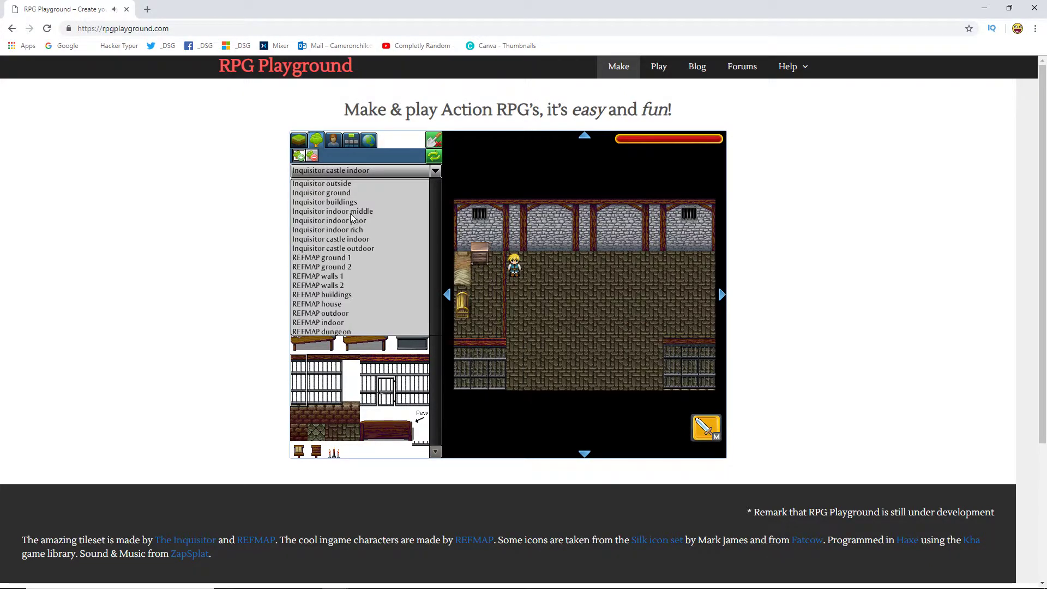
left_click(350, 214)
scroll(390, 265, "down", 1)
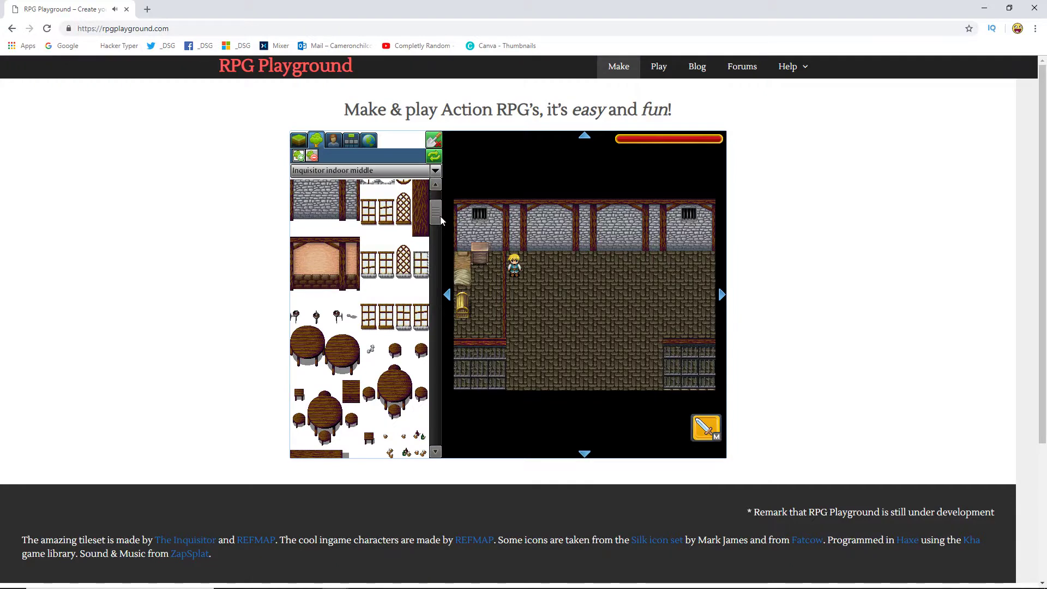
left_click_drag(440, 217, 451, 387)
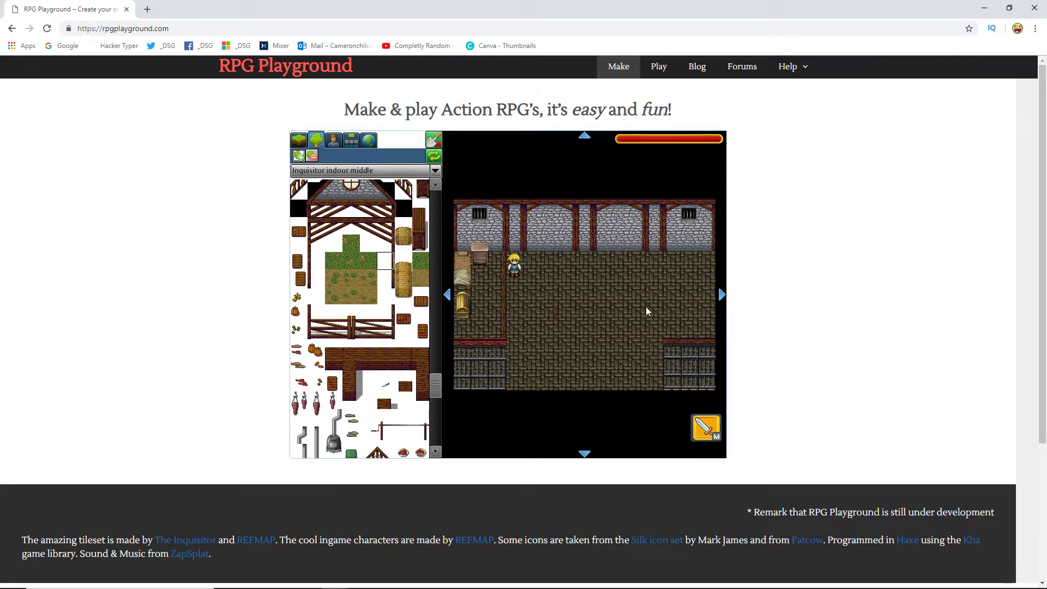
left_click(316, 261)
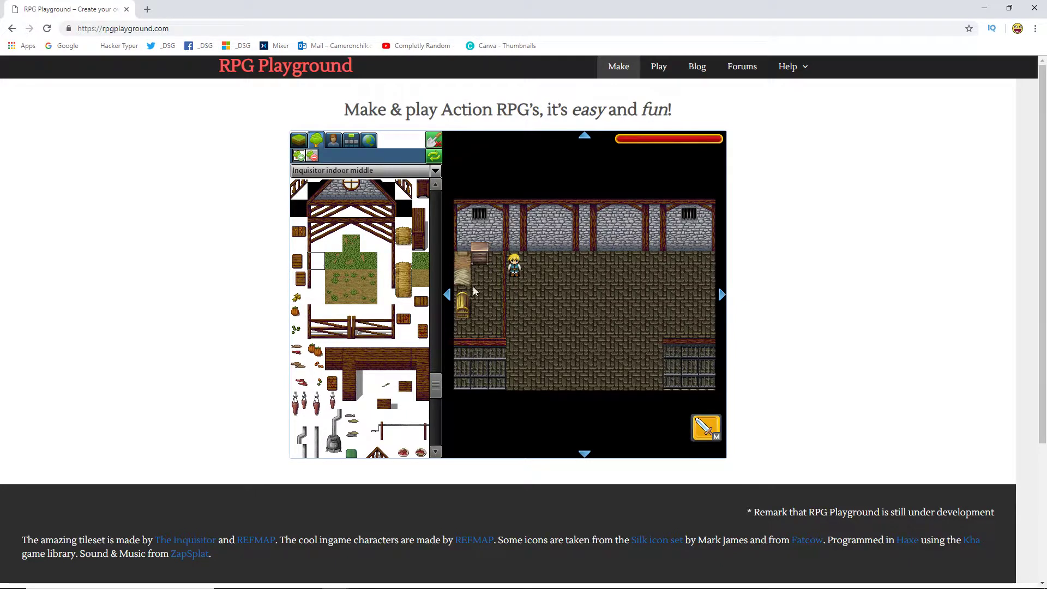
left_click(680, 335)
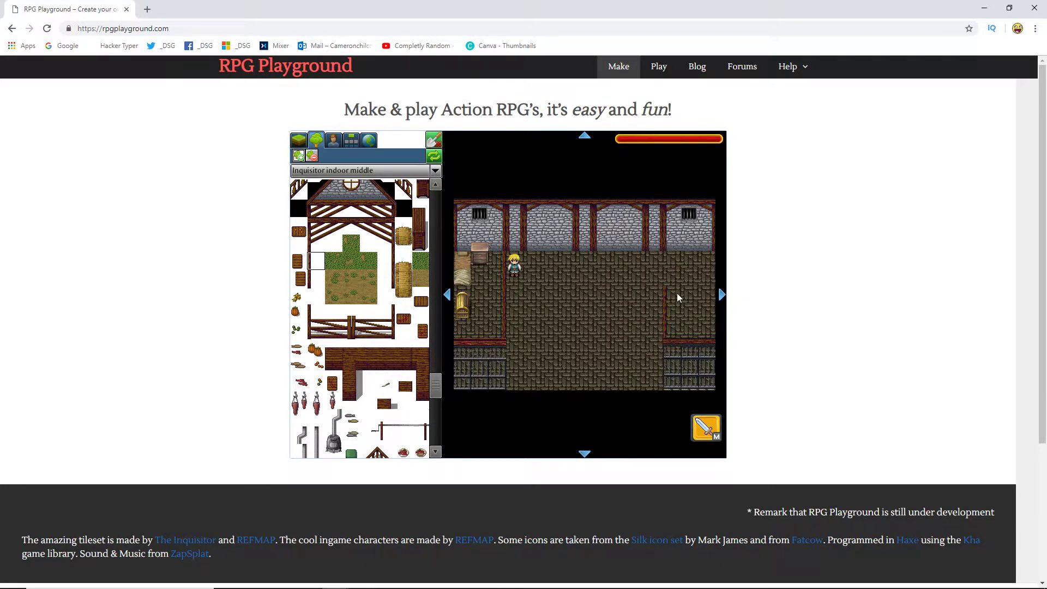
left_click(675, 260)
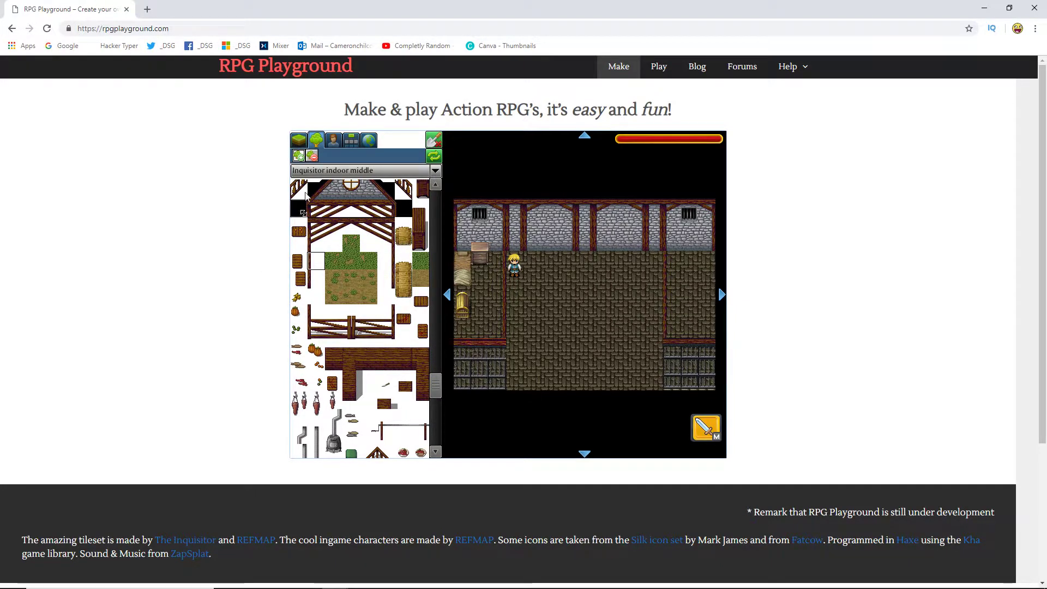
- Lay a column of black Inquisitor ground tiles along the inner side of the second cell's wooden beam
left_click(317, 172)
left_click(327, 192)
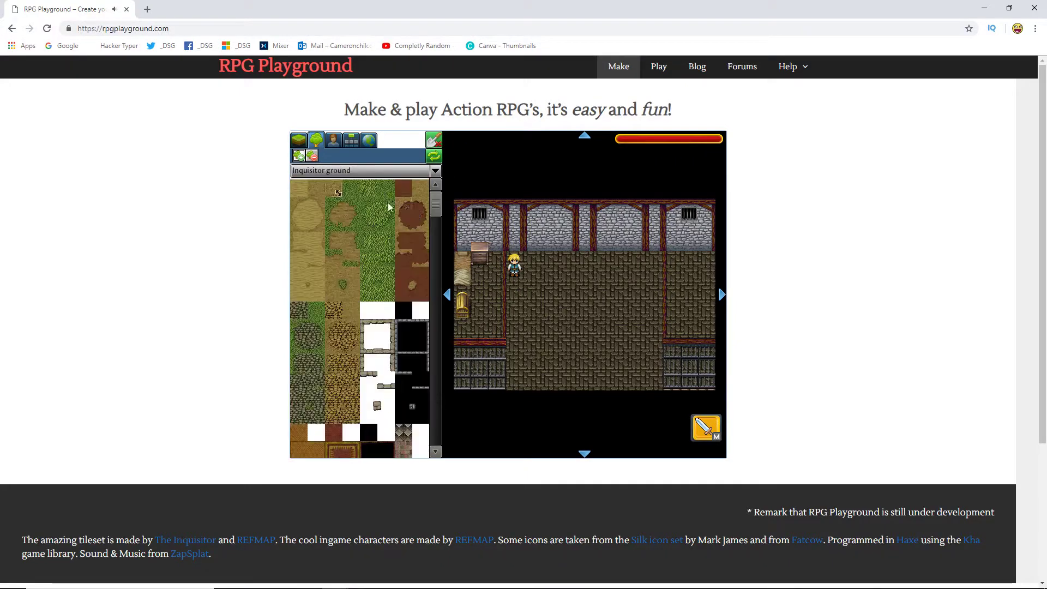
left_click_drag(676, 265, 666, 319)
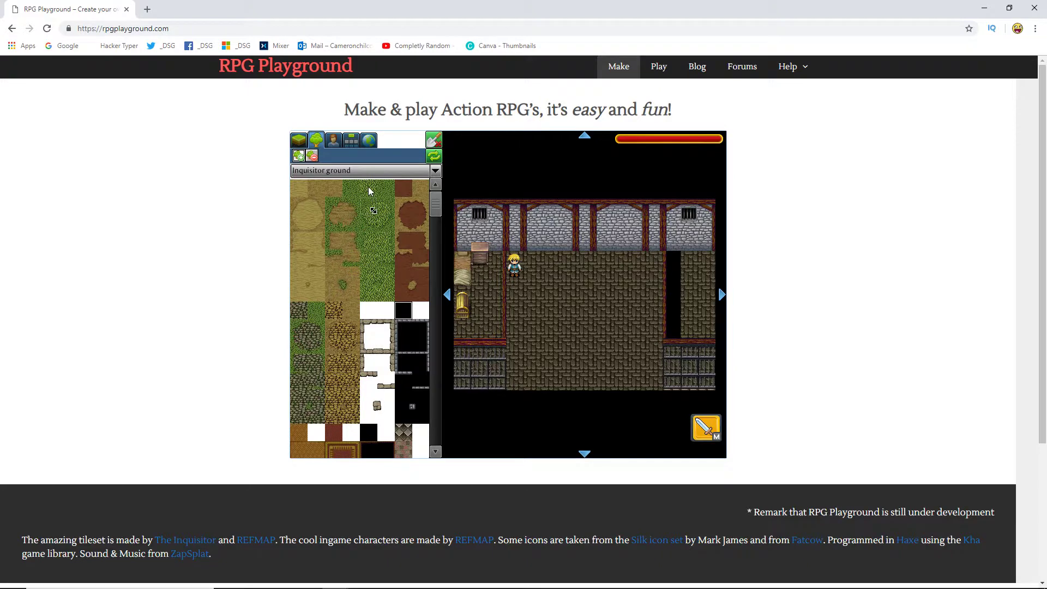
- Cover the black column in the second cell with the dark stone floor tile from the Inquisitor castle indoor tileset
left_click(362, 171)
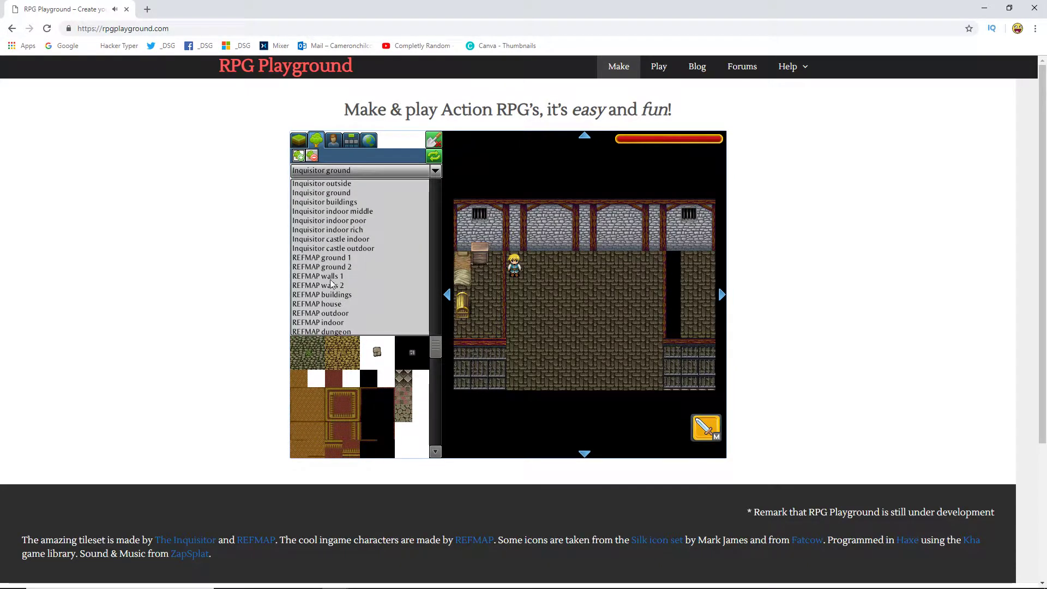
left_click(354, 238)
scroll(359, 393, "down", 1)
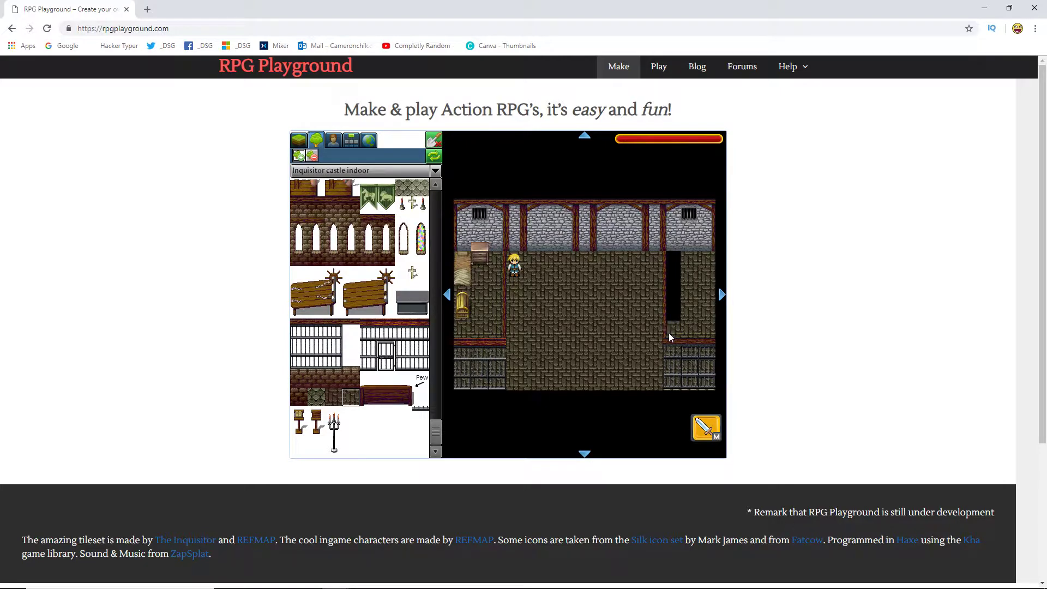
left_click_drag(672, 299, 669, 267)
left_click(673, 312)
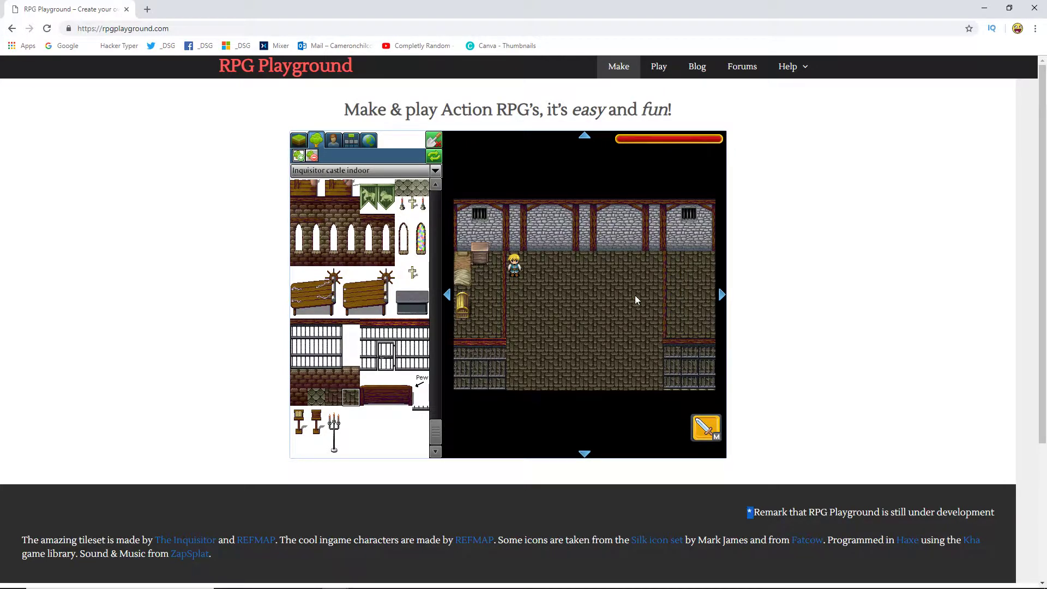
- Place the straw bedding mat from the REFMAP indoor tileset in the second cell's upper-right corner
left_click(336, 171)
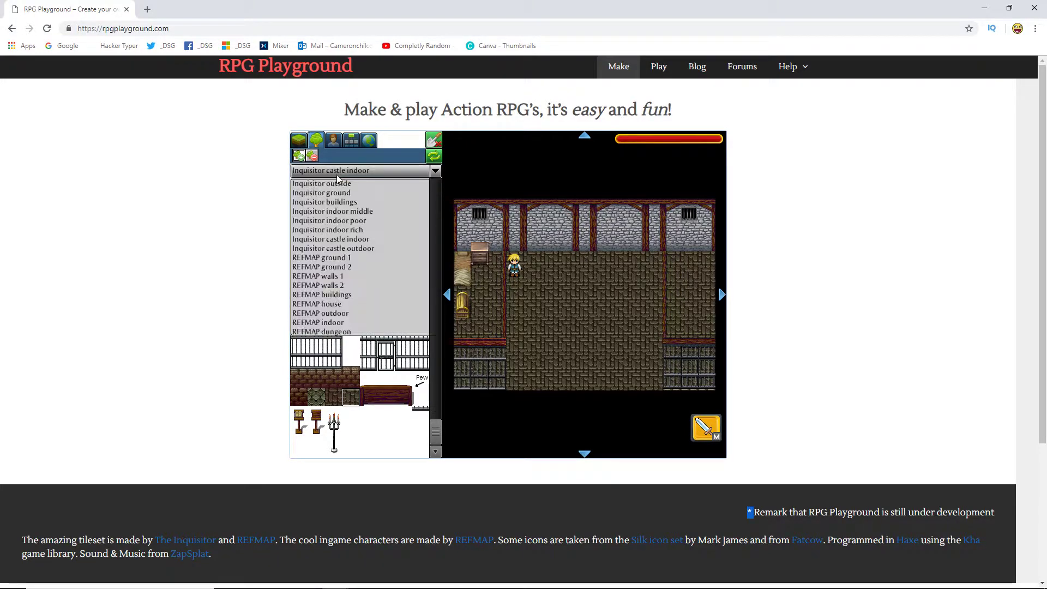
left_click(321, 322)
scroll(304, 365, "down", 3)
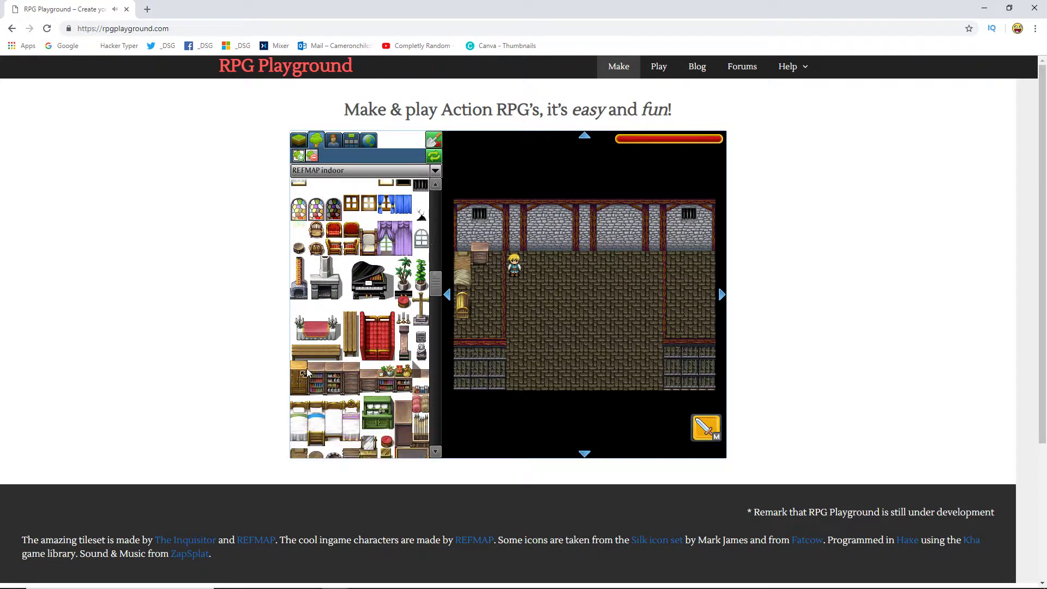
scroll(306, 368, "down", 3)
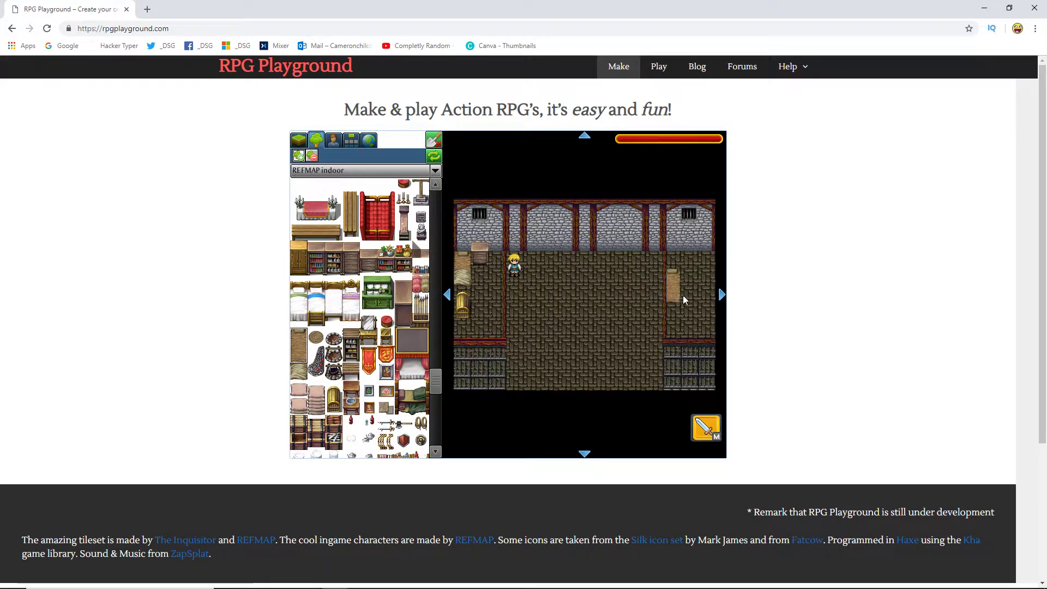
left_click_drag(683, 296, 704, 286)
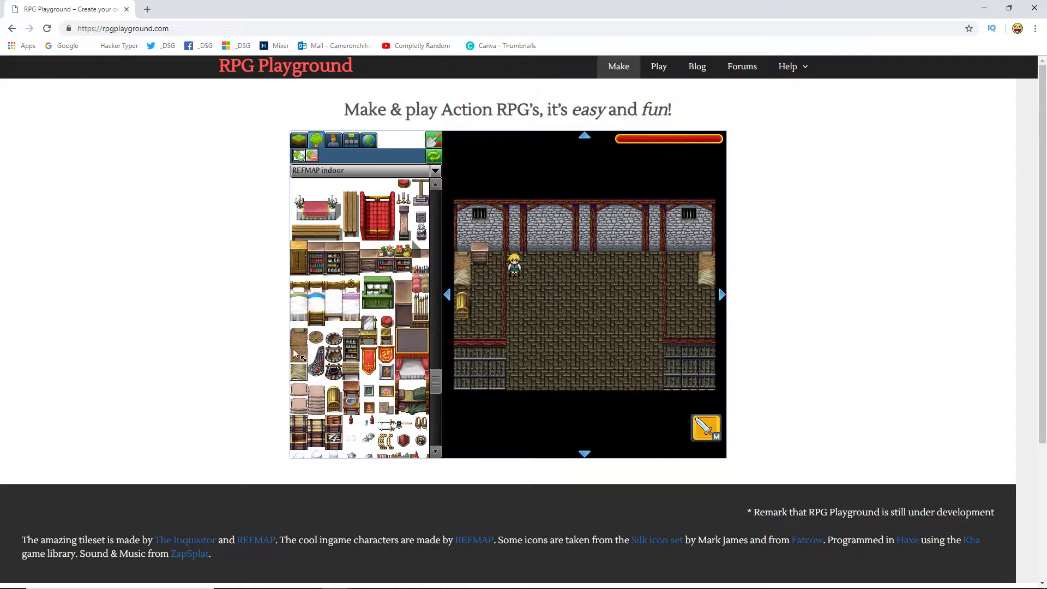
- Place a small wooden cabinet beside the second cell's bedding against the back wall and a golden chest below the bedding
scroll(295, 354, "up", 1)
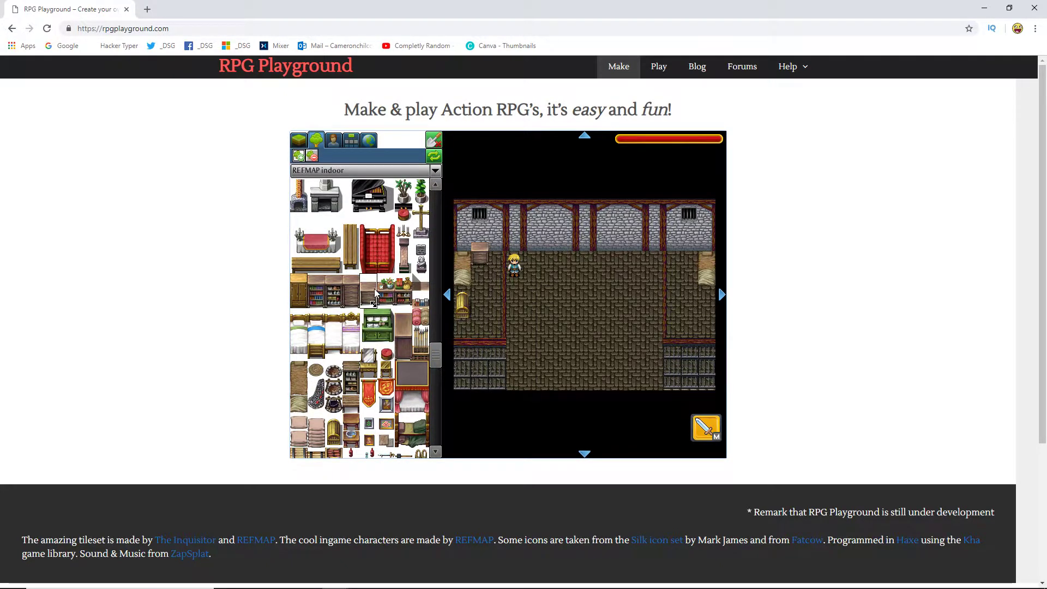
left_click(374, 294)
left_click(695, 260)
left_click(334, 436)
left_click(706, 305)
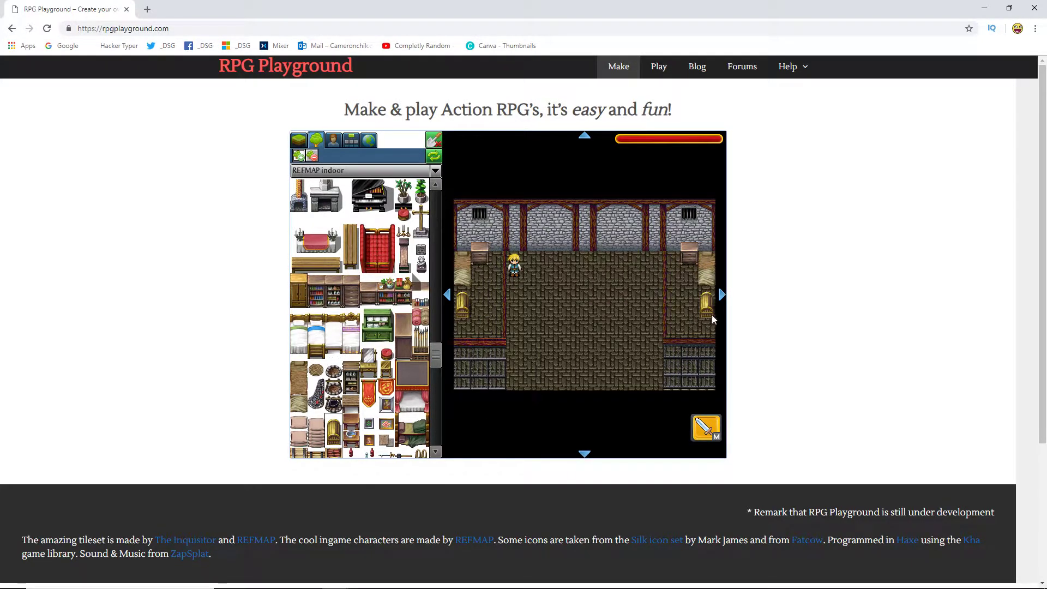
left_click(583, 287)
key("ctrl+z")
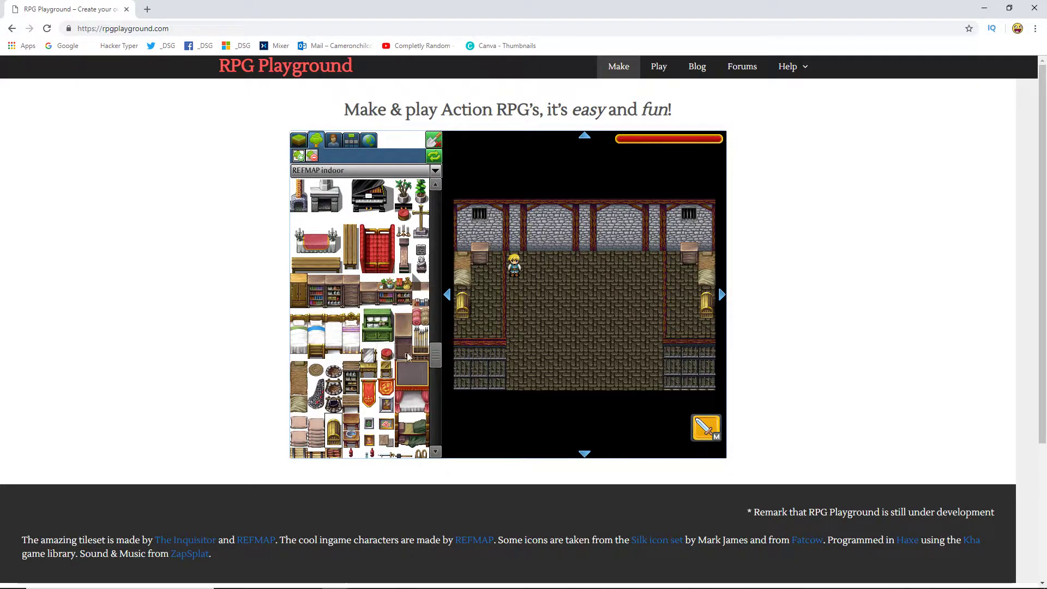
- Place the small black mouse hole at the base of the back wall between the third and fourth arches
scroll(422, 343, "up", 3)
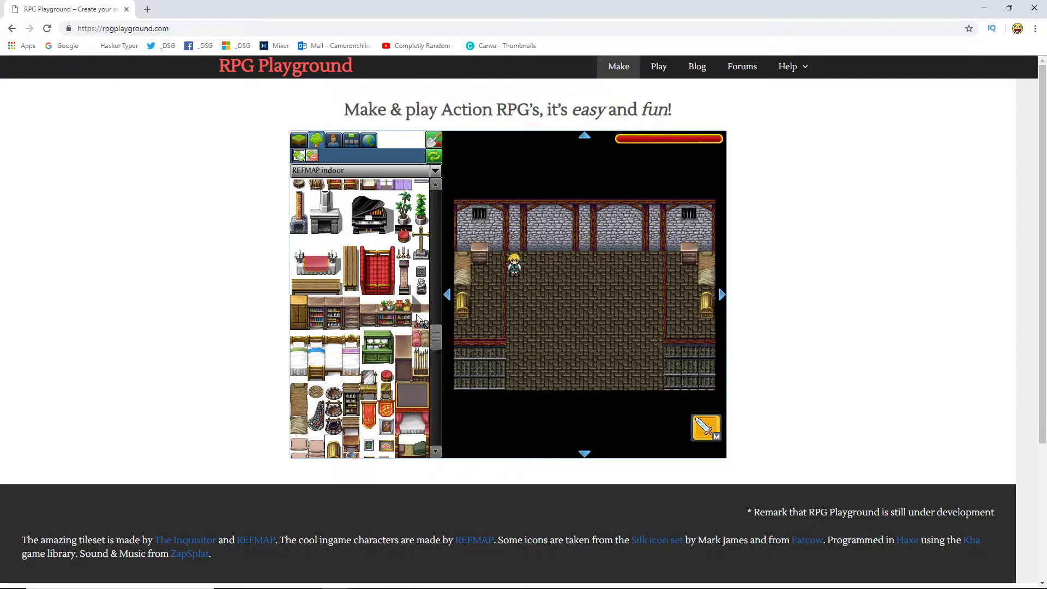
scroll(424, 322, "up", 1)
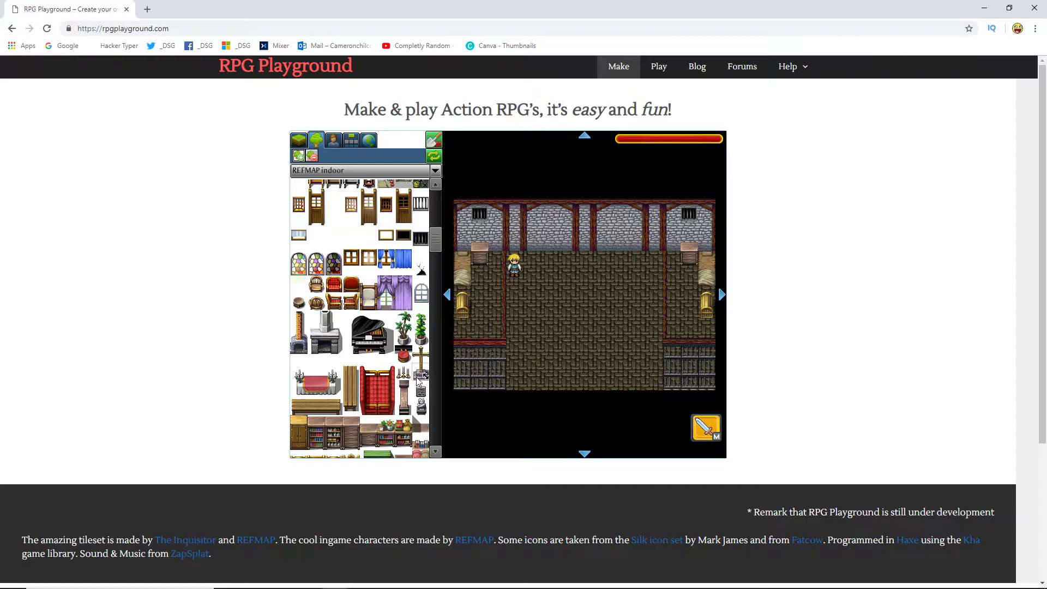
scroll(418, 380, "up", 1)
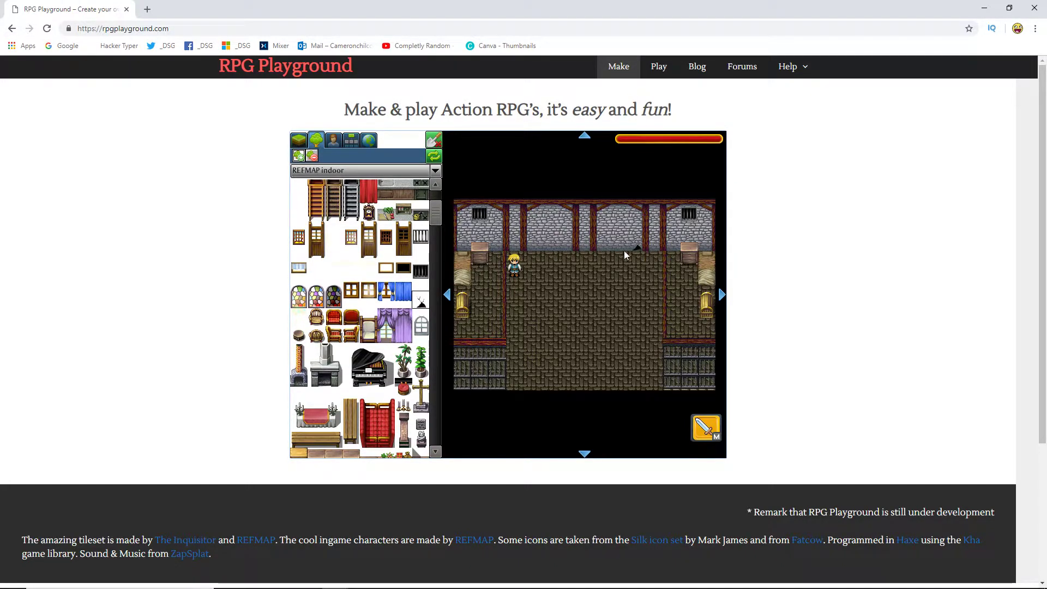
left_click(659, 248)
- Hang the single dark-headed weapon in the back wall's second arch and the pair of swords in the third arch
scroll(365, 265, "up", 1)
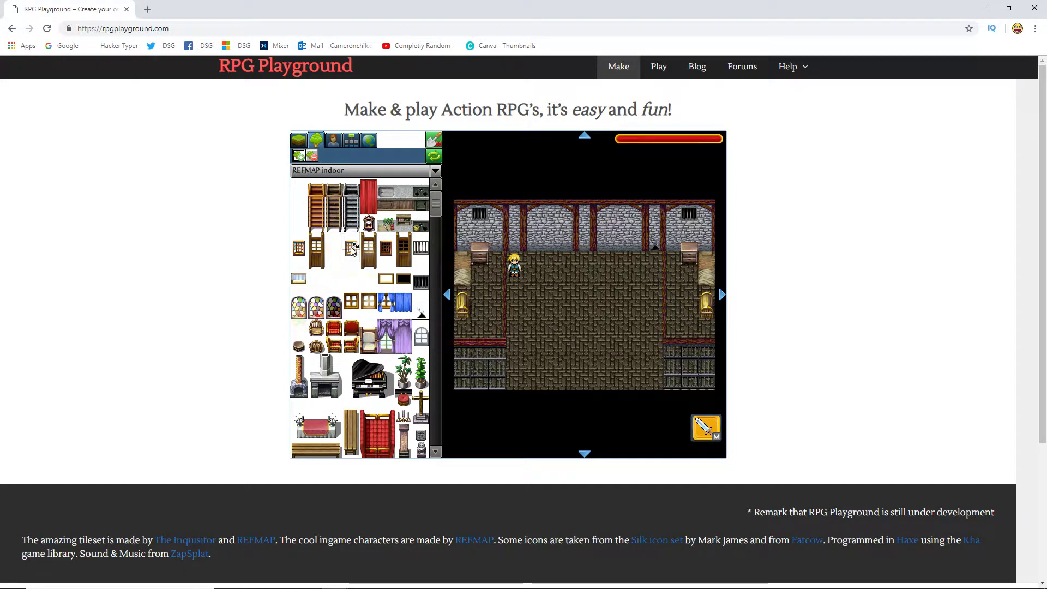
scroll(398, 271, "down", 3)
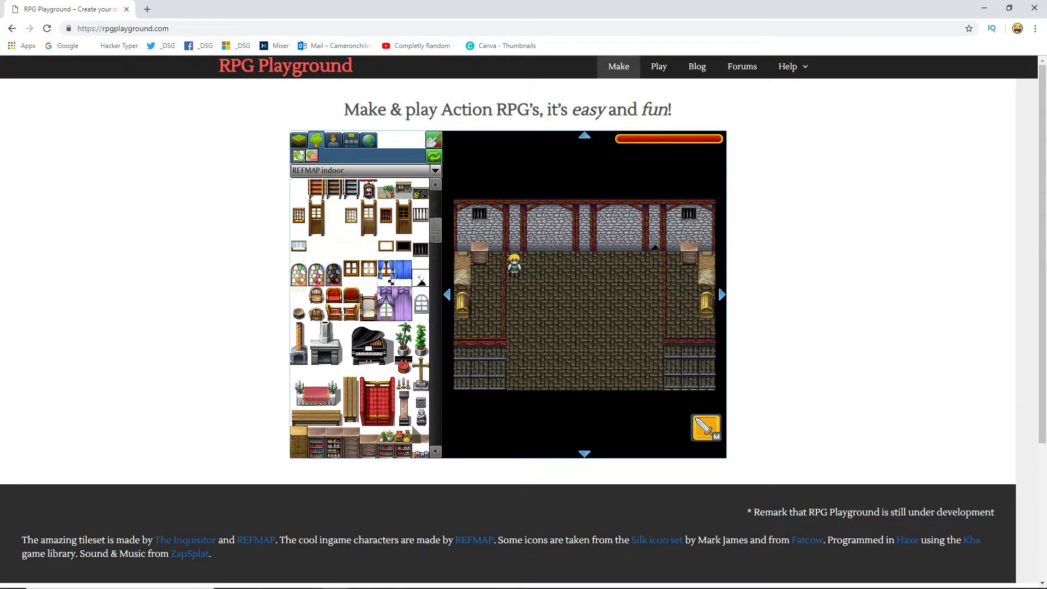
scroll(329, 308, "down", 6)
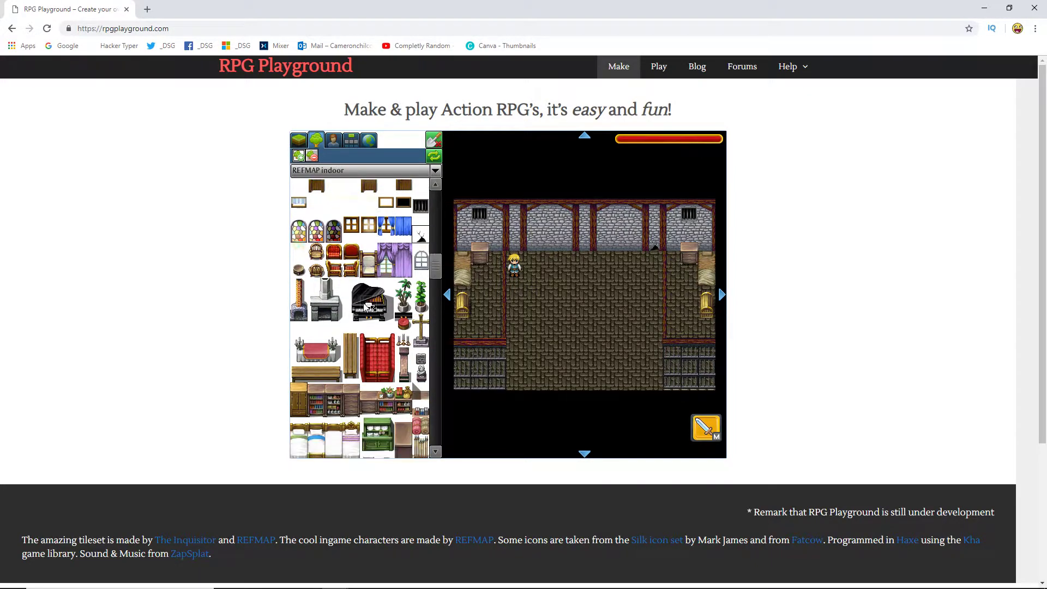
scroll(330, 310, "down", 4)
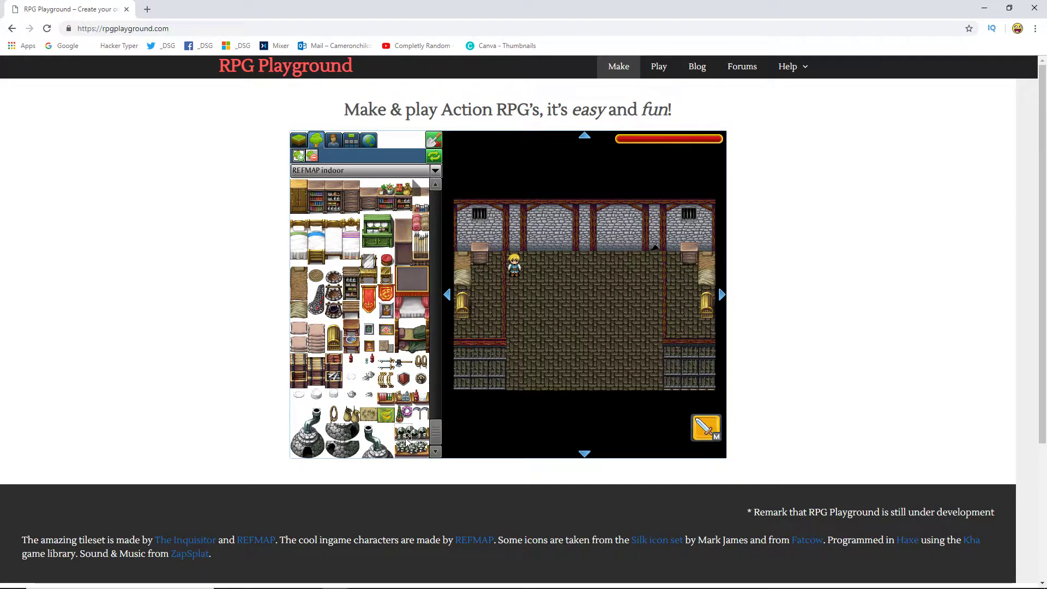
left_click(406, 363)
left_click(557, 231)
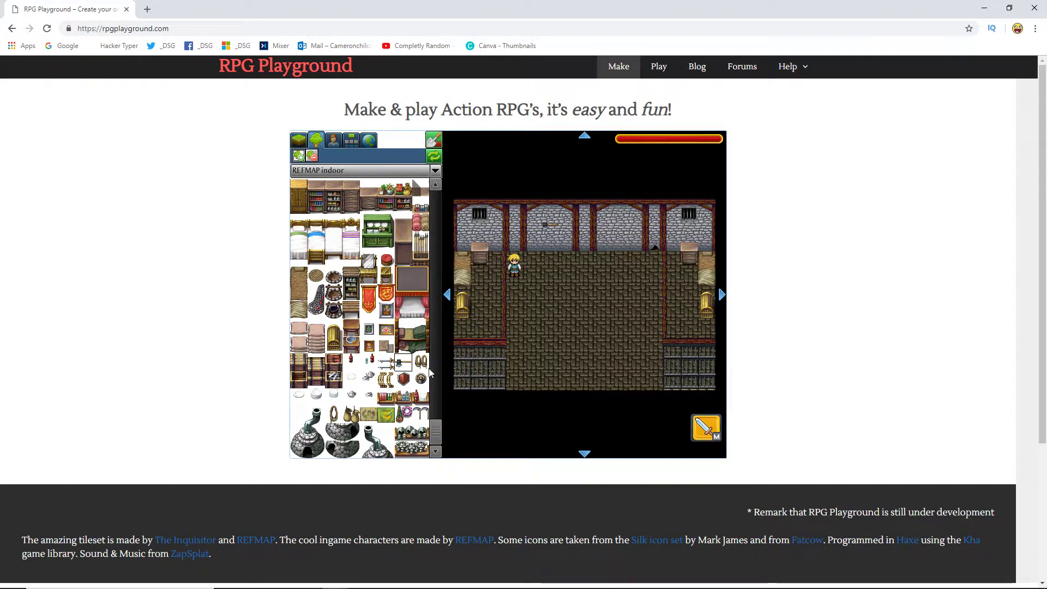
left_click(386, 363)
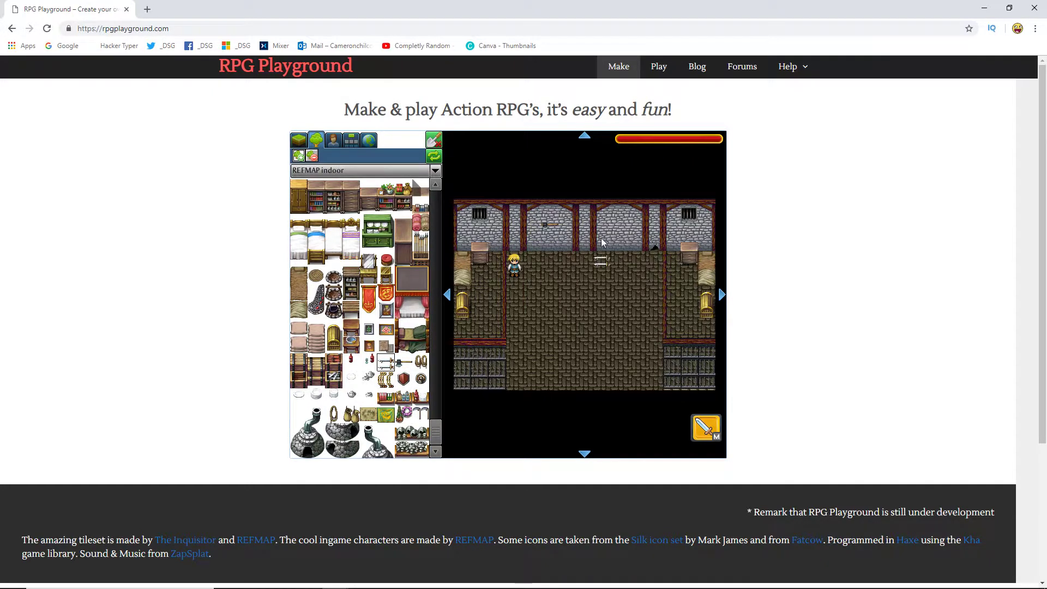
left_click(619, 230)
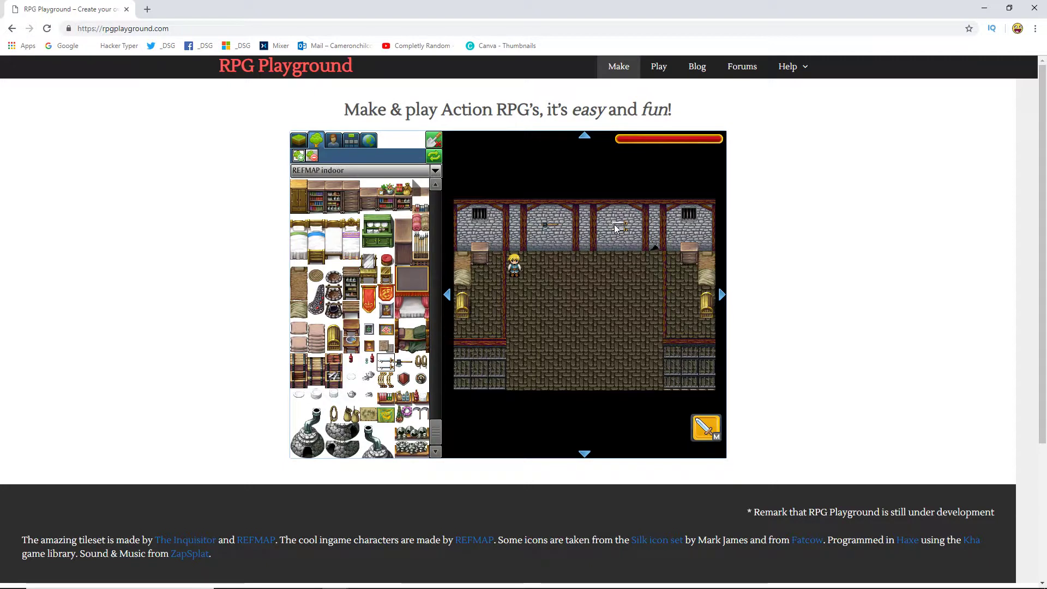
- Place the tan sacks from the REFMAP indoor tileset at the top of the pillar between the second and third back-wall arches
left_click(355, 415)
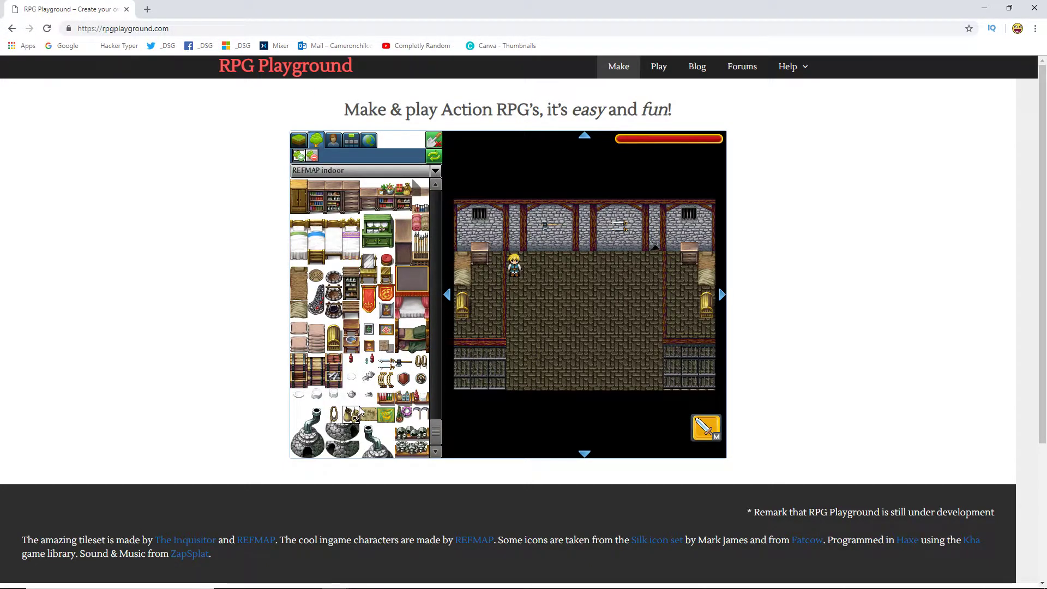
left_click(582, 205)
left_click(567, 295)
- Add the bald man in the white tank top as an actor in the first cell, beside the cabinet and on the bedding
left_click(334, 142)
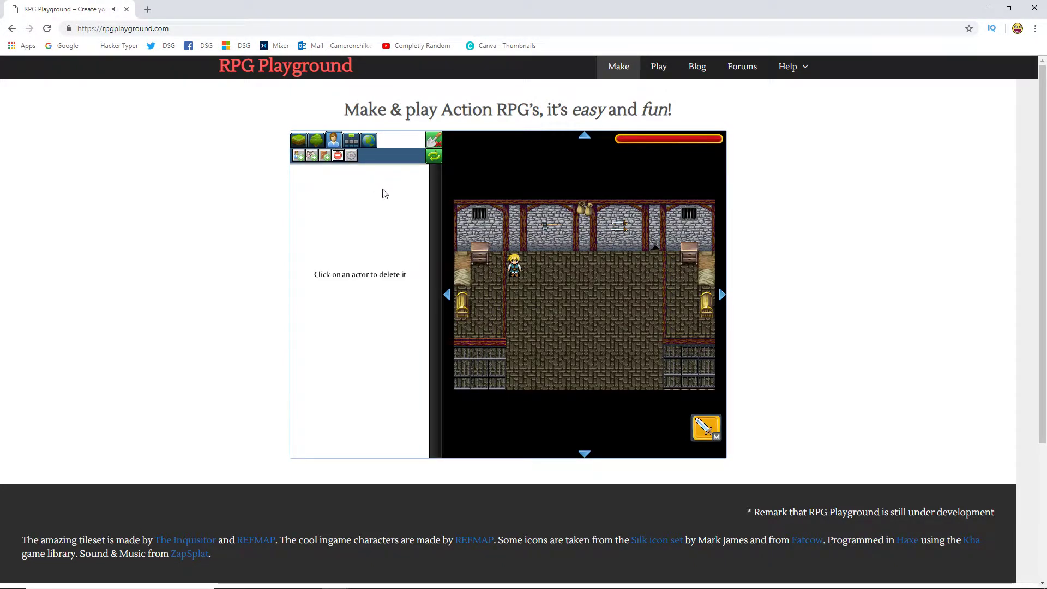
left_click(299, 157)
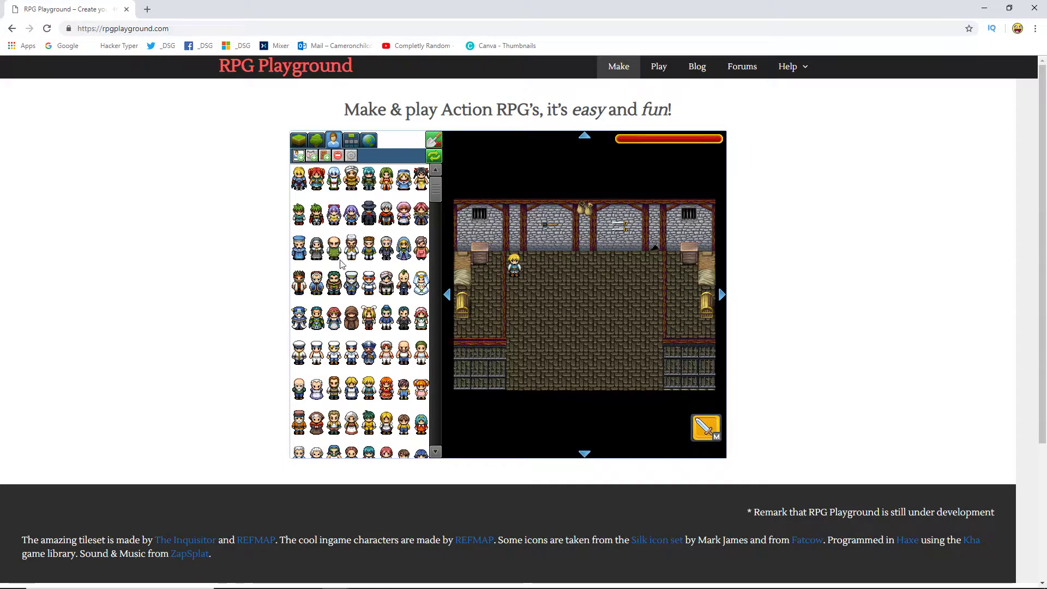
left_click(403, 356)
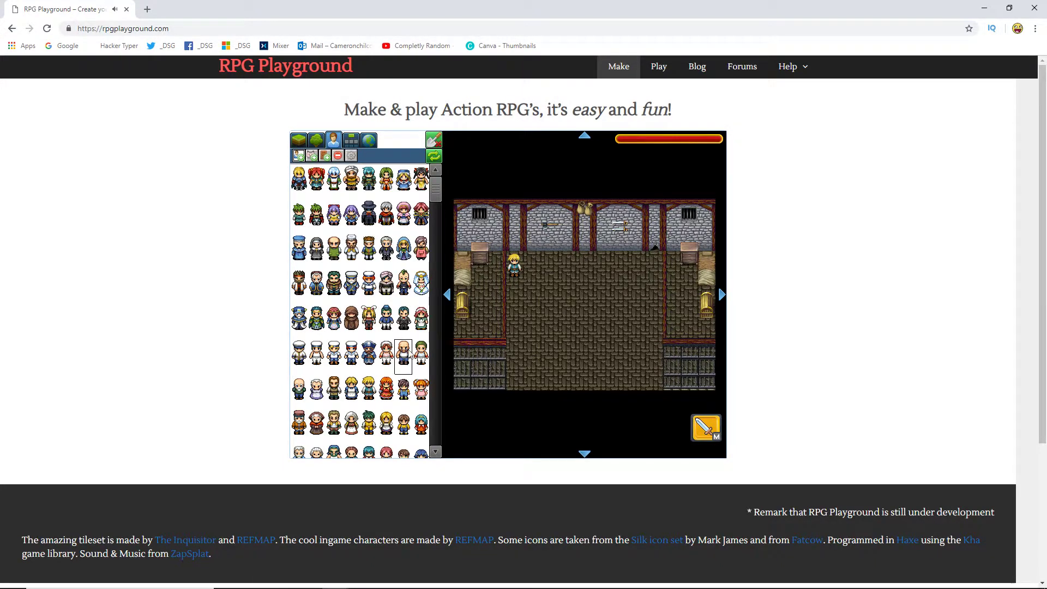
left_click(482, 296)
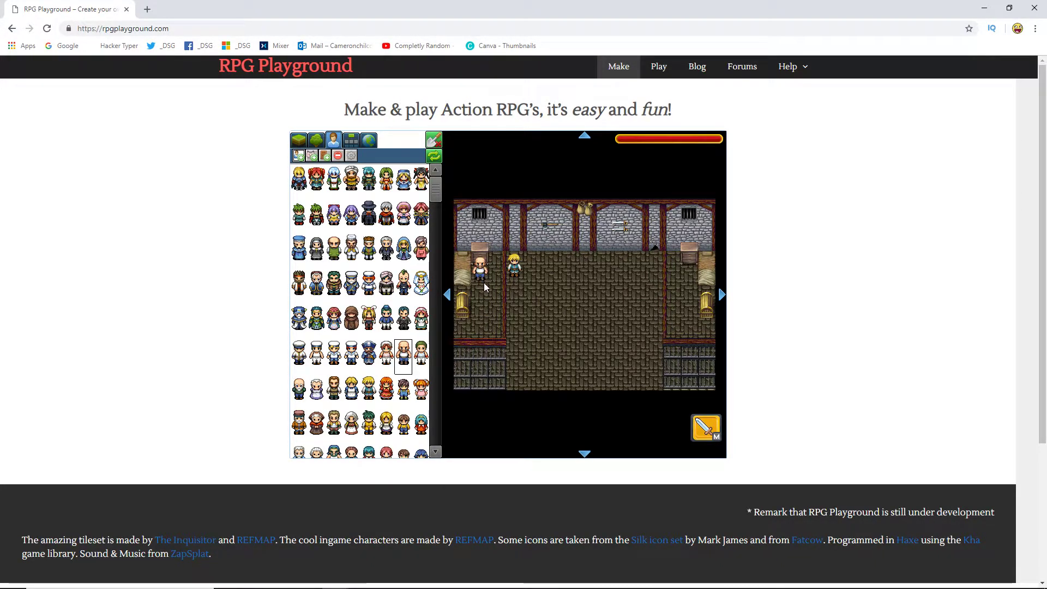
left_click(483, 282)
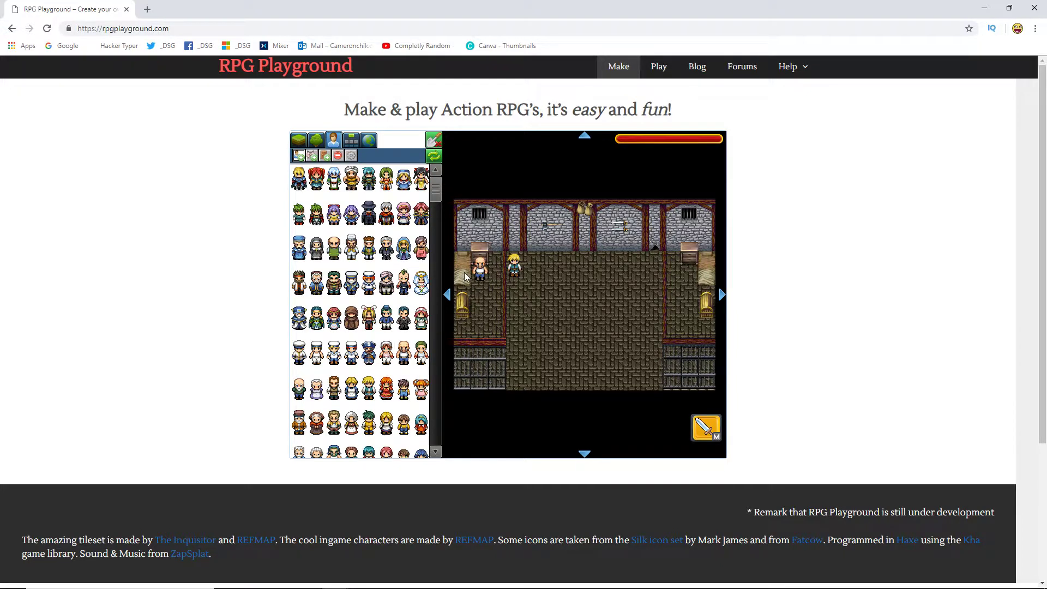
left_click_drag(449, 315, 465, 284)
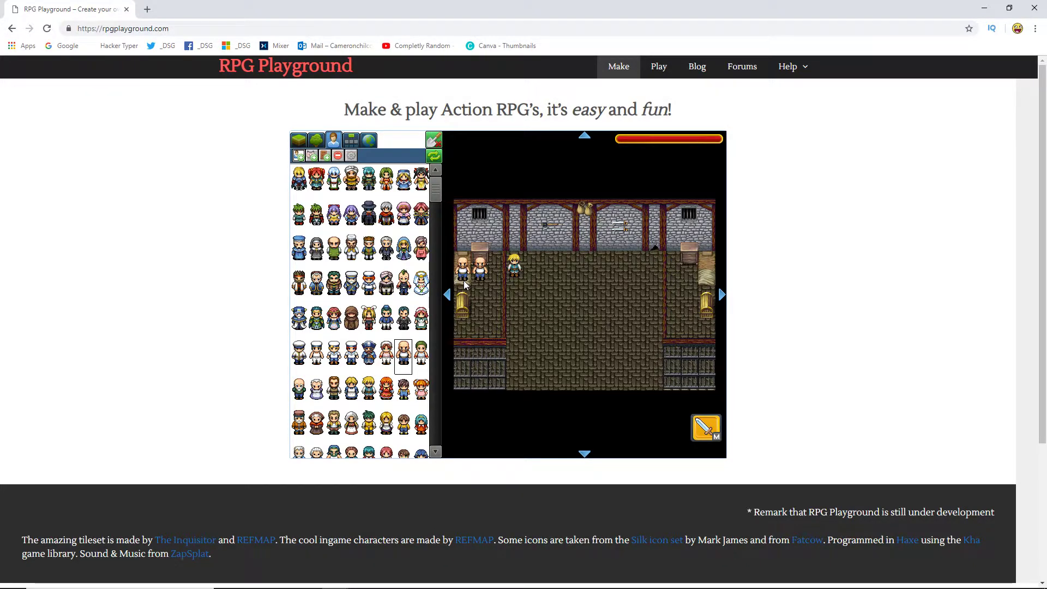
- Delete the duplicate bald actor standing in front of the first cell's cabinet, keeping the one on the bedding
left_click(338, 155)
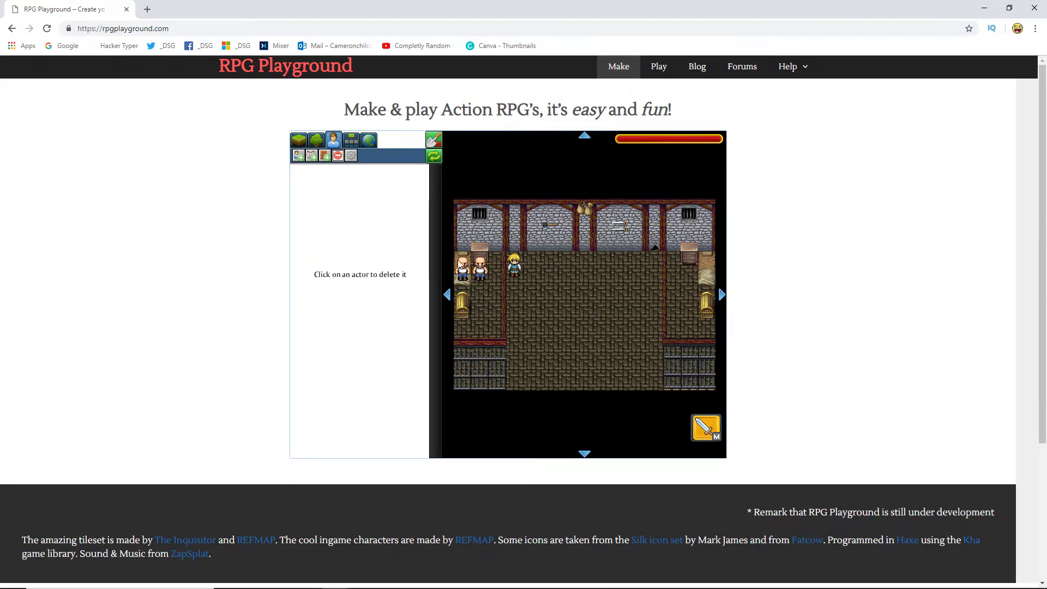
left_click(463, 265)
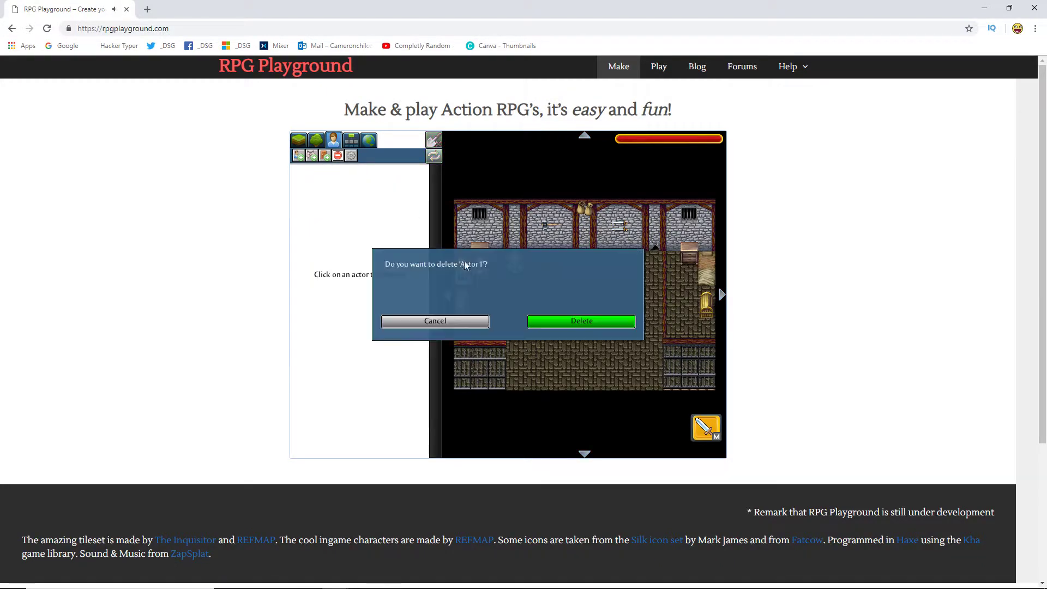
left_click(552, 320)
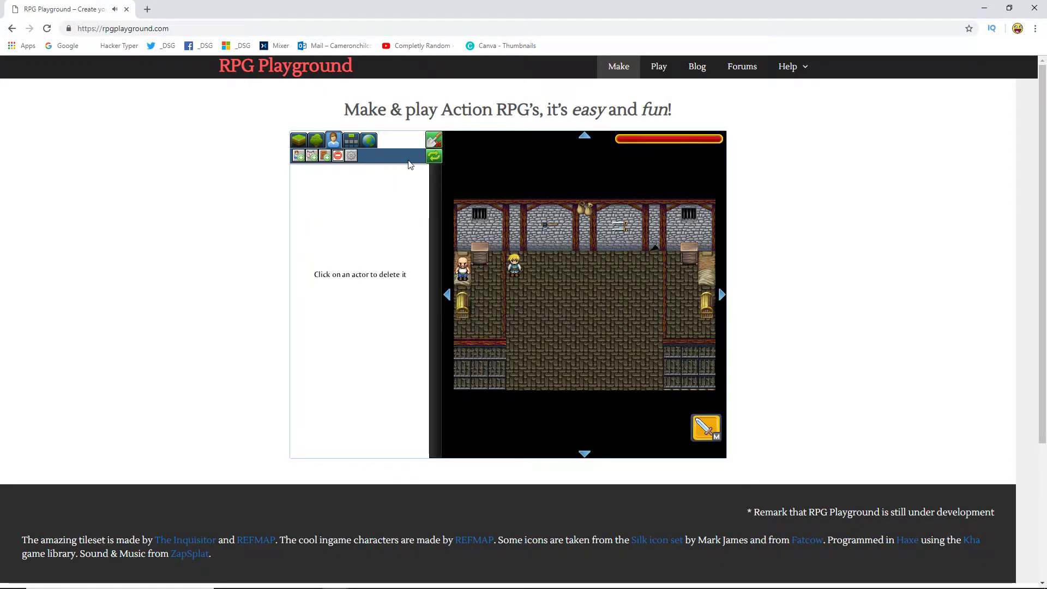
- Rename the bald actor on the first cell's bedding as PRISONER_1
left_click(351, 155)
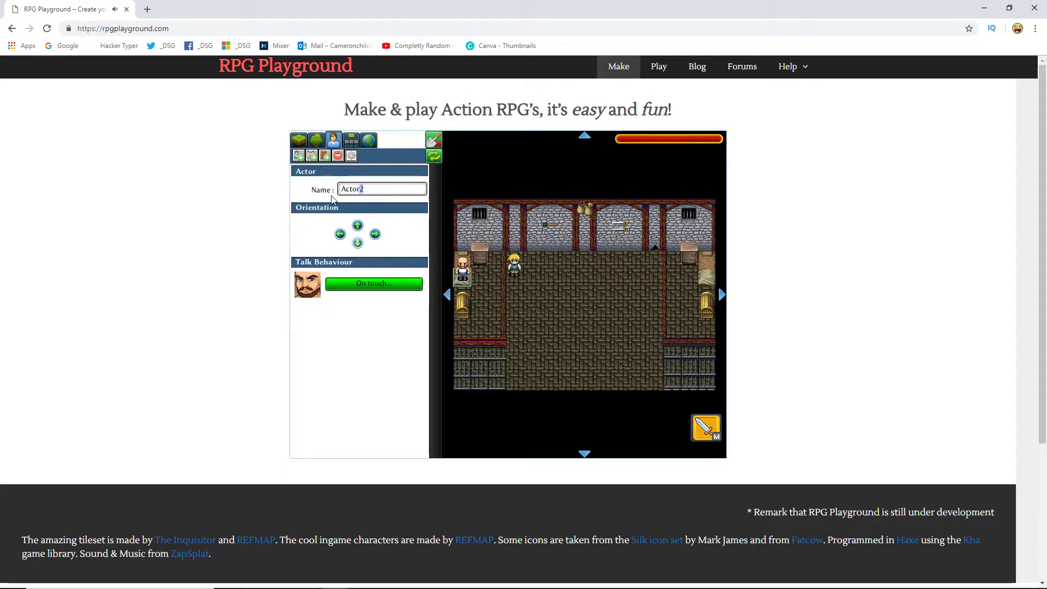
type("A")
type("RISONER 1")
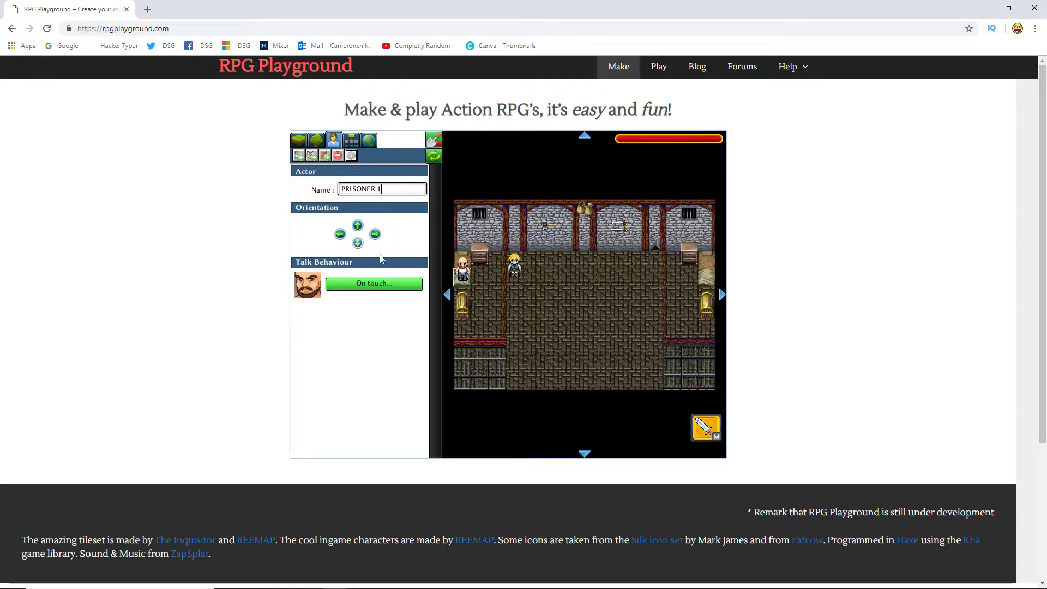
- Try the right and left orientations for PRISONER_1, set him facing down, and accept his default on-touch screenplay
left_click(375, 235)
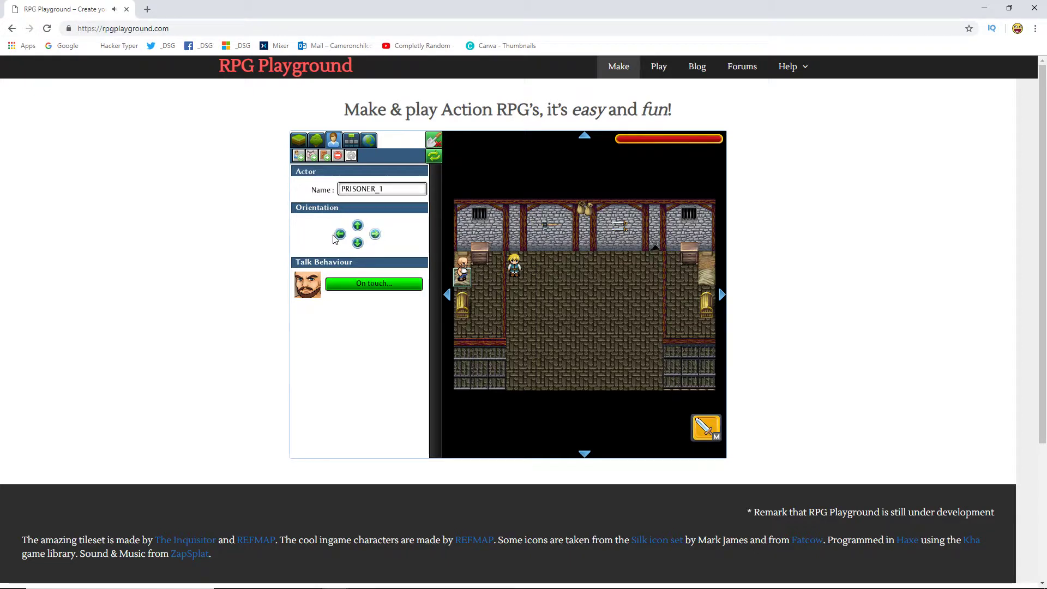
left_click(338, 235)
left_click(358, 243)
left_click(392, 289)
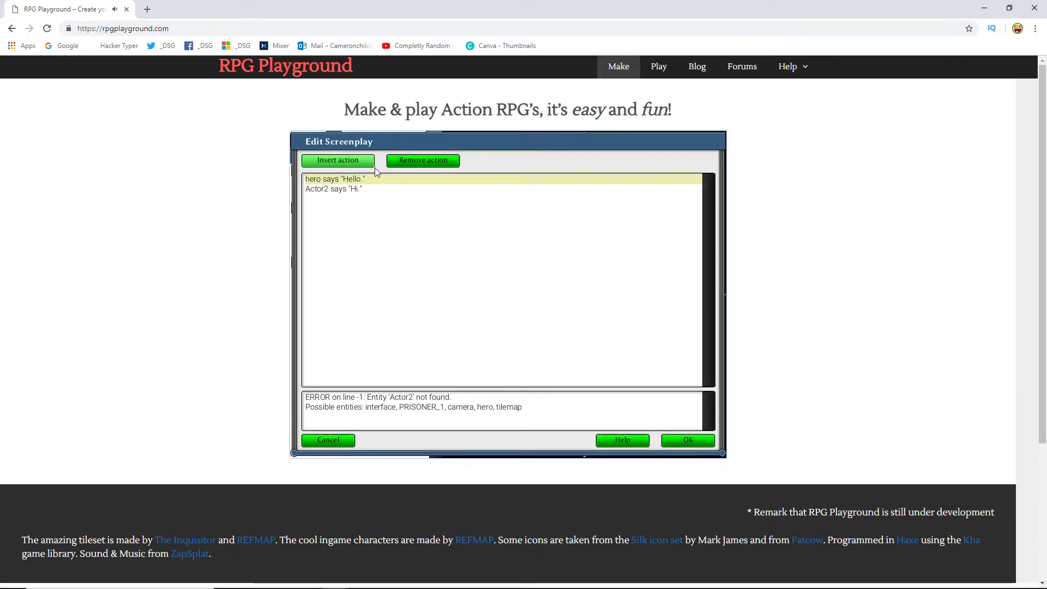
left_click(686, 440)
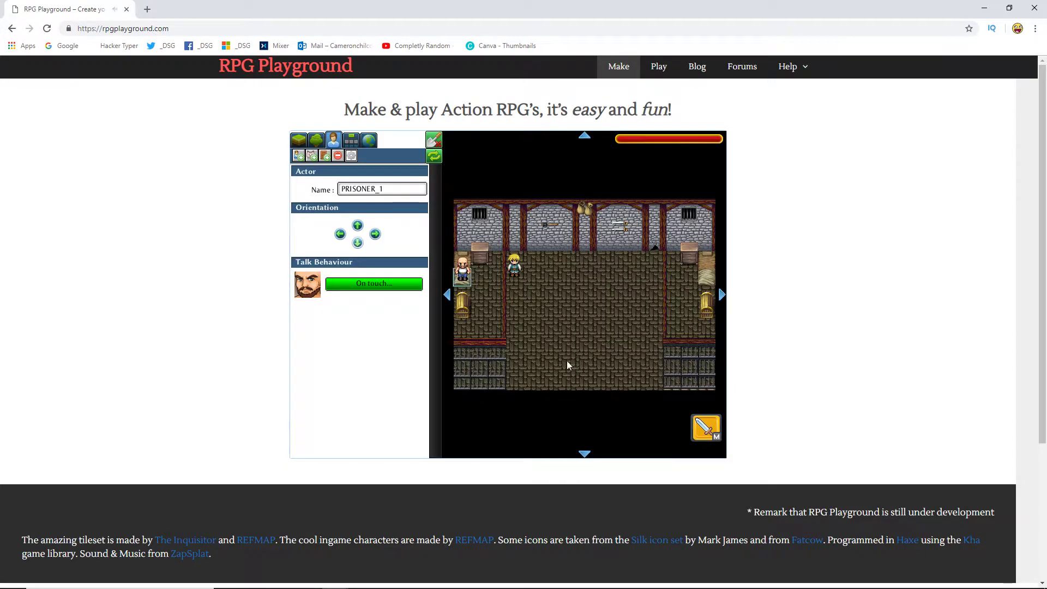
- Playtest the scene by walking the hero from the first cell's edge toward the middle of the hall, and return to editing
left_click(434, 141)
key("Right")
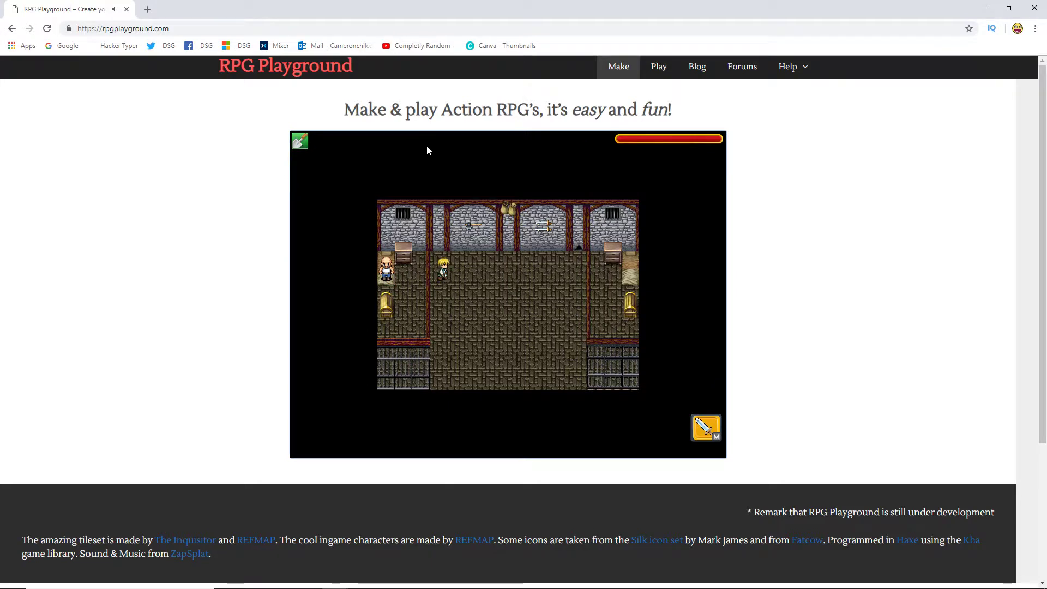
key("Down")
key("Left")
key("Right")
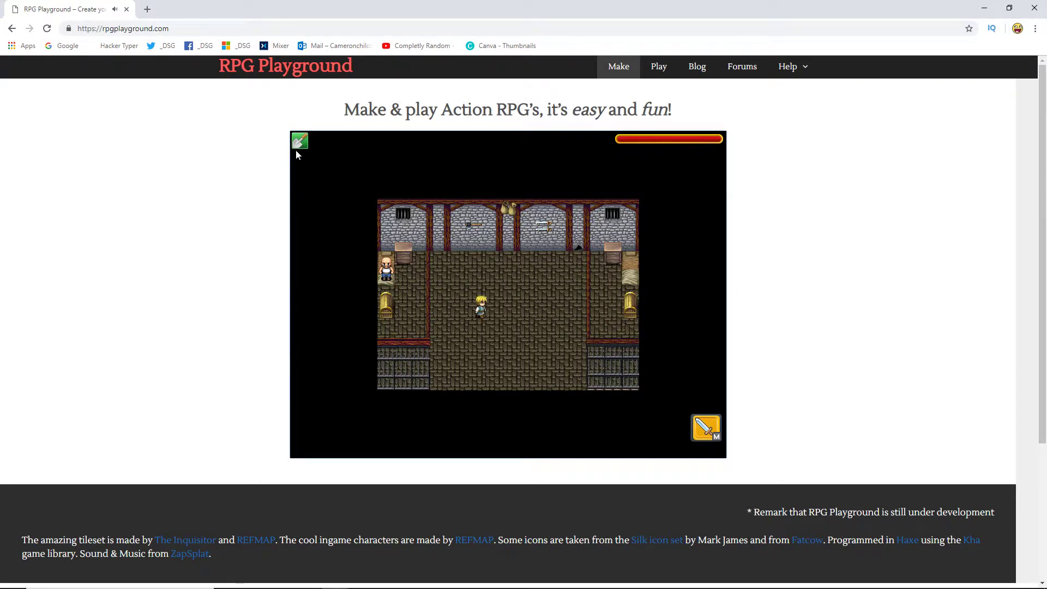
left_click(298, 144)
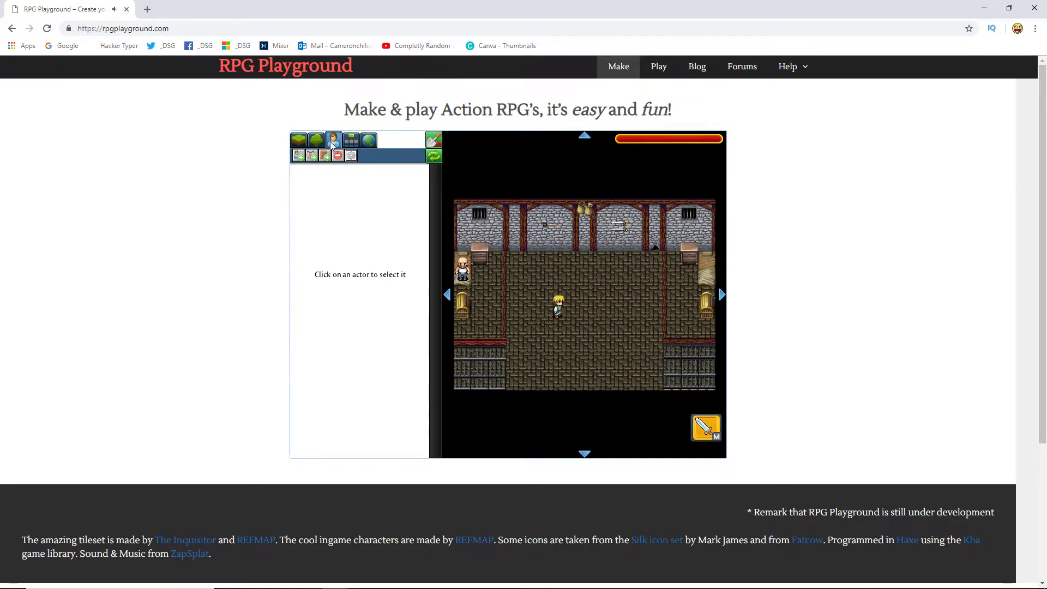
- Add the white-haired old man in dark clothes as an actor in the second cell, beside the golden chest
left_click(298, 156)
scroll(338, 269, "down", 3)
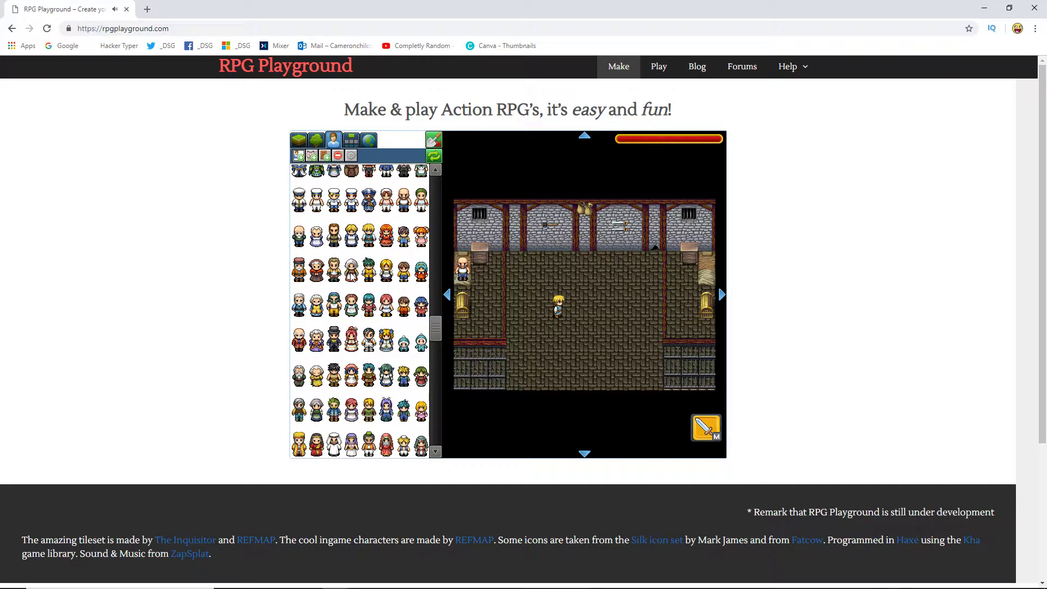
scroll(364, 268, "down", 3)
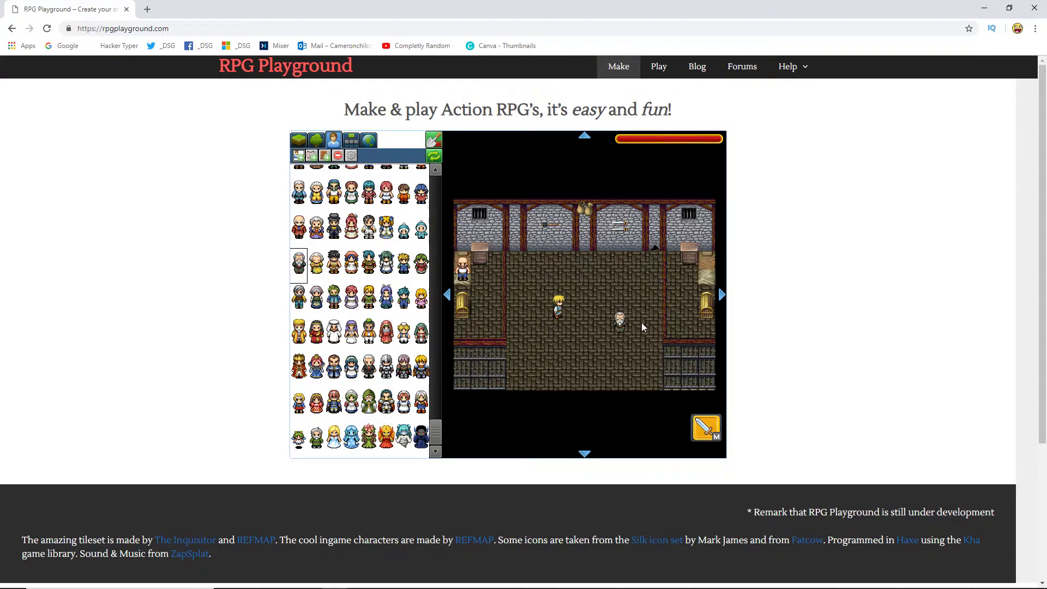
- Rename the old man actor in the second cell as PRISONER_2 and accept his default on-touch screenplay
left_click(351, 155)
left_click(376, 188)
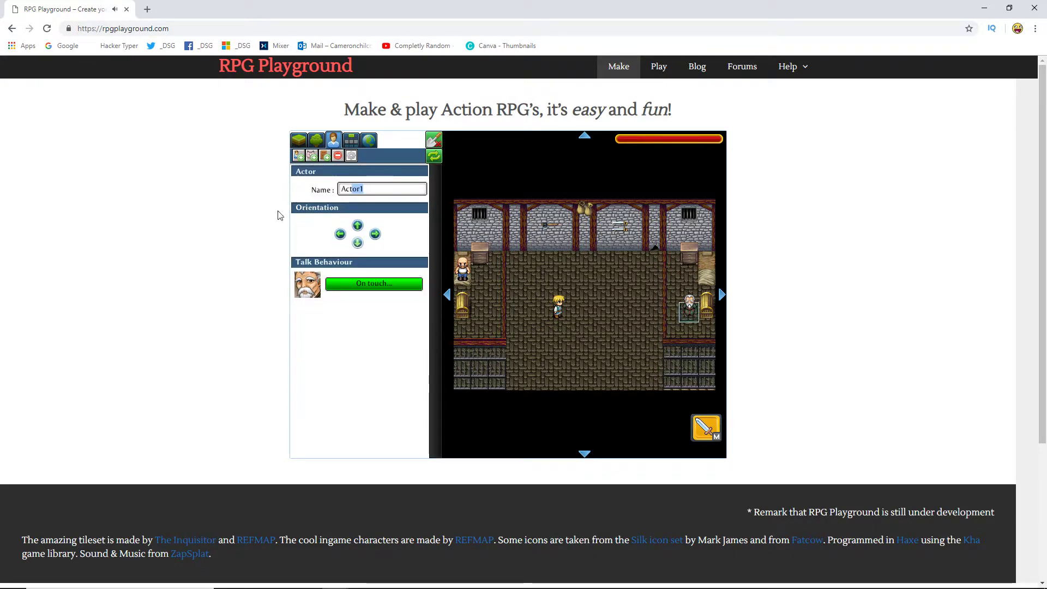
type("Ac")
key("BackSpace")
key("BackSpace")
type("P")
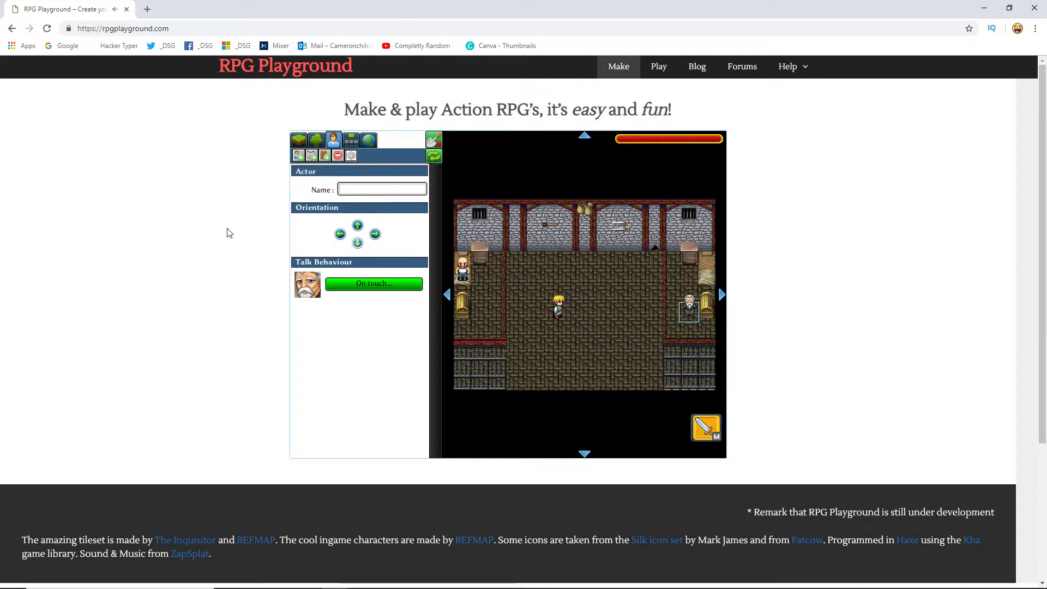
type("RISONER_2")
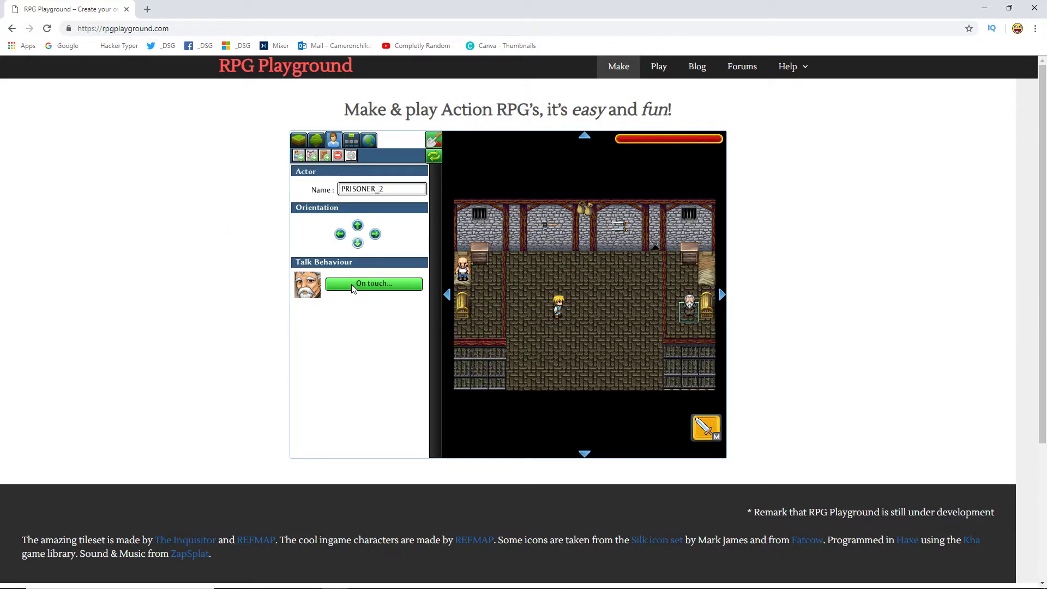
left_click(351, 284)
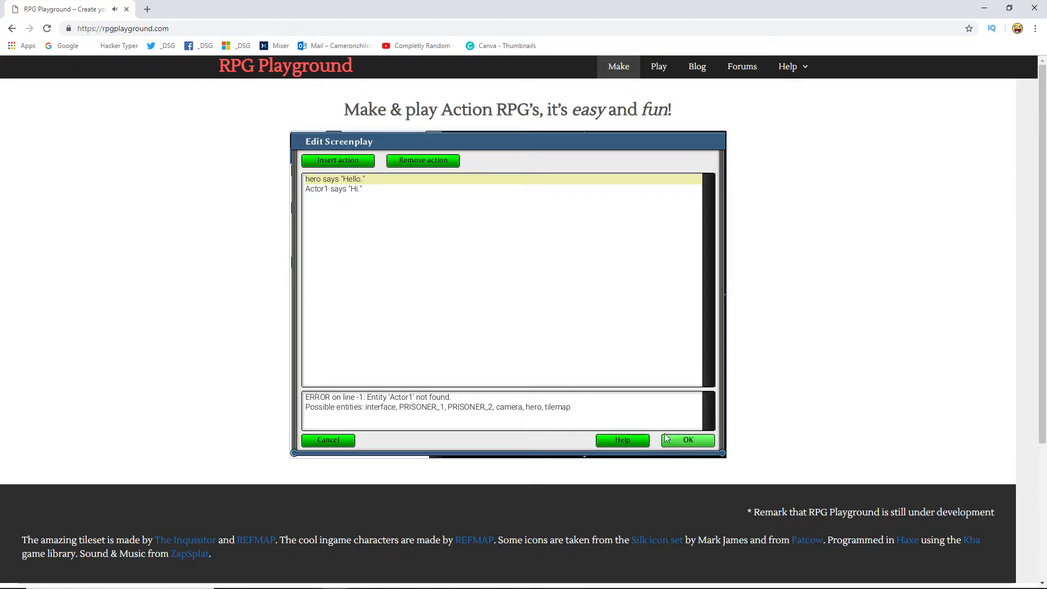
left_click(682, 443)
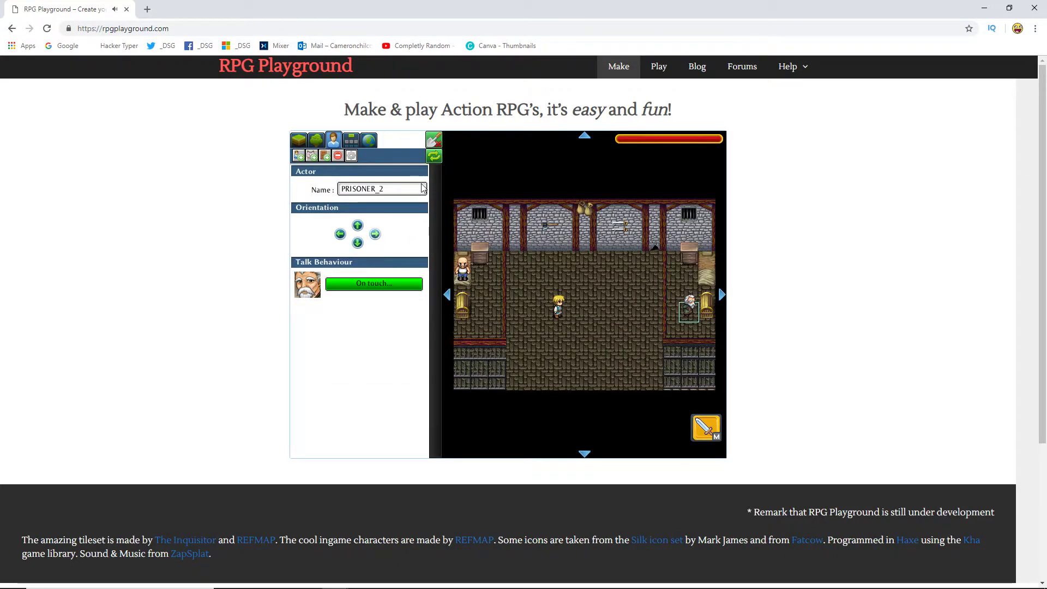
- Playtest the scene again by moving the hero right and down in the central hall, and return to editing
left_click(436, 139)
key("Right")
key("Down")
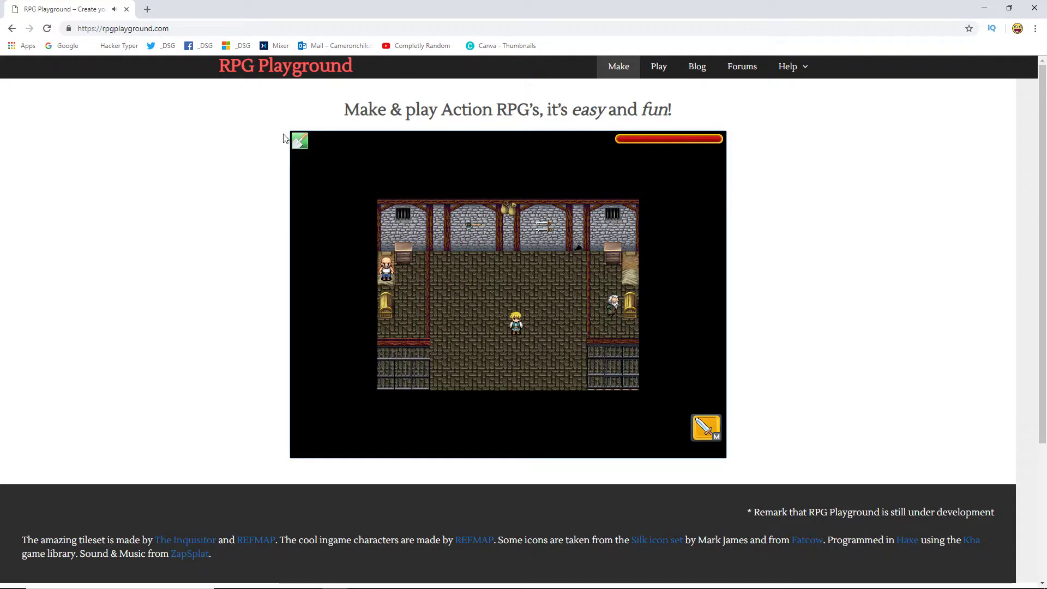
left_click(300, 142)
- Place two grey stone tables from the Inquisitor castle indoor tileset side by side with a gap, just below the central back wall
left_click(317, 141)
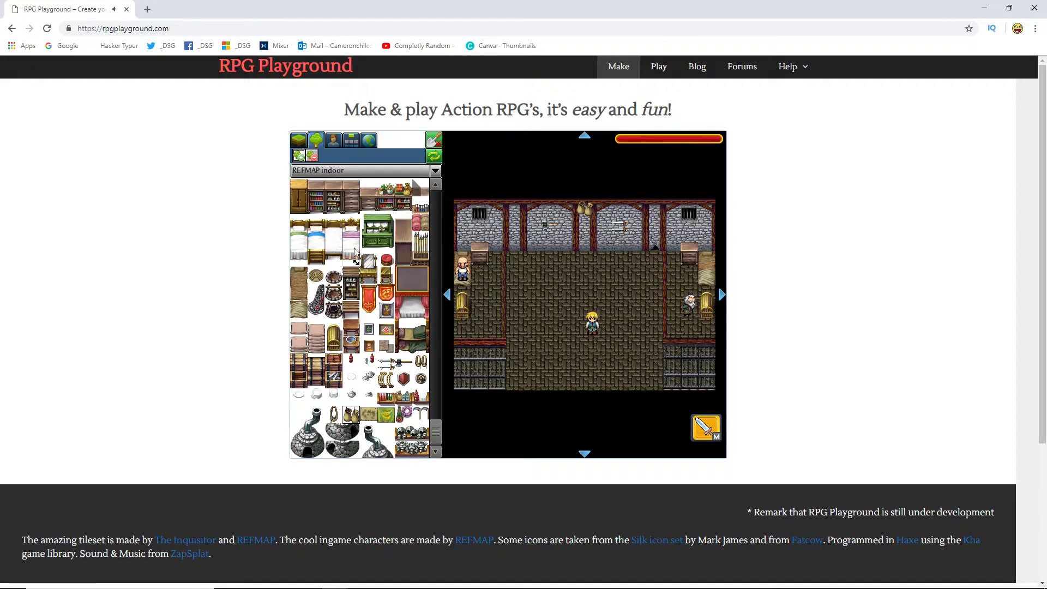
left_click(343, 172)
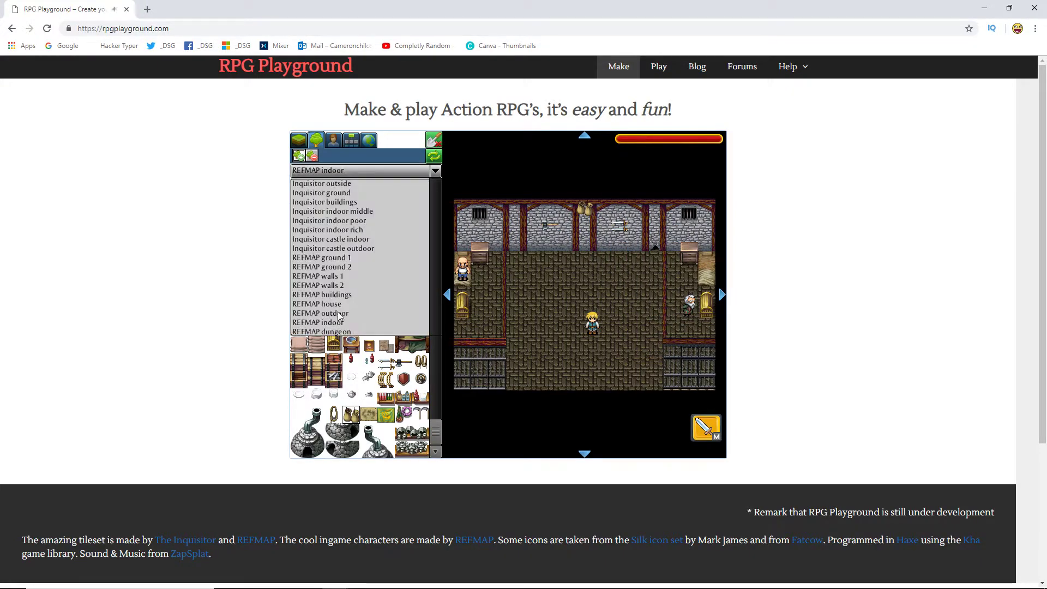
left_click(350, 238)
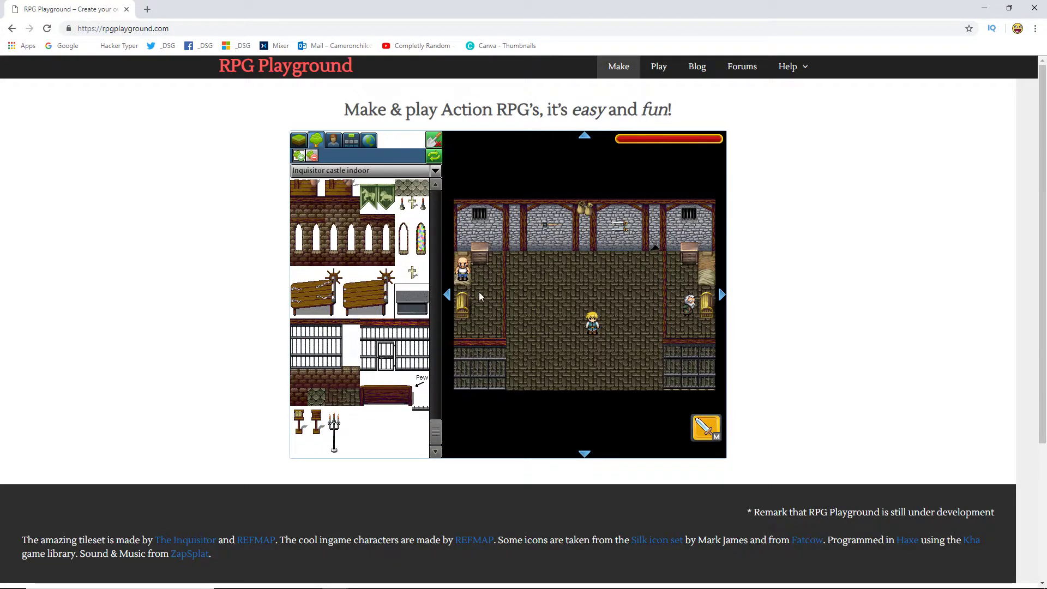
left_click(403, 300)
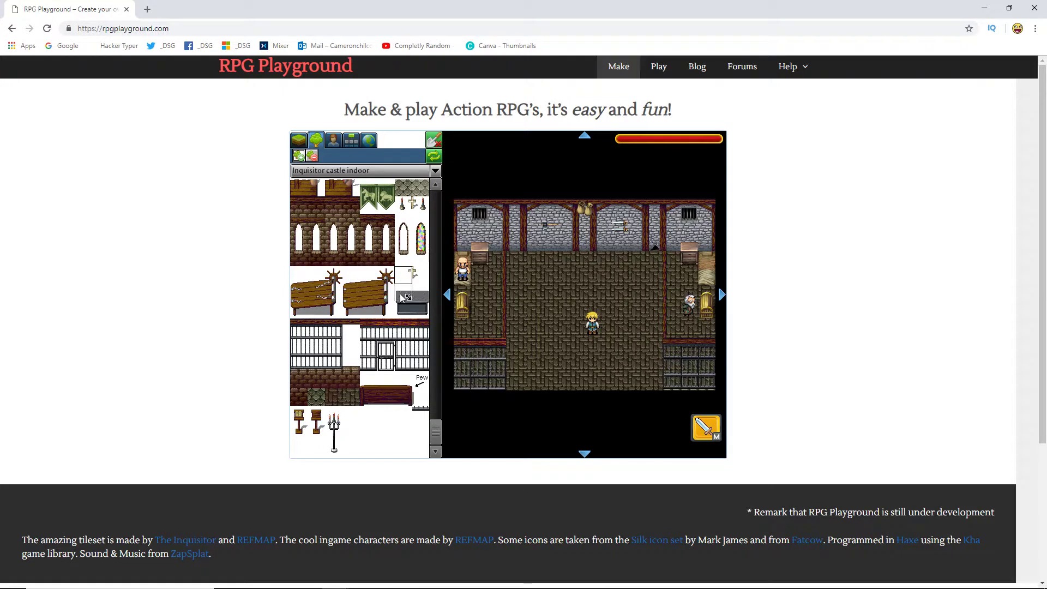
left_click(556, 269)
left_click(406, 310)
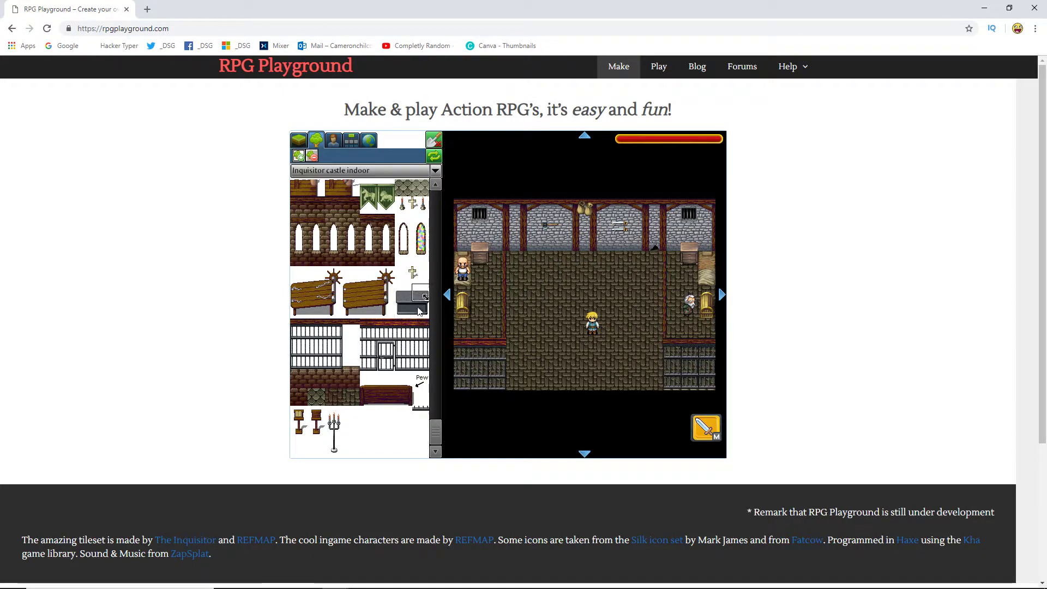
left_click(571, 276)
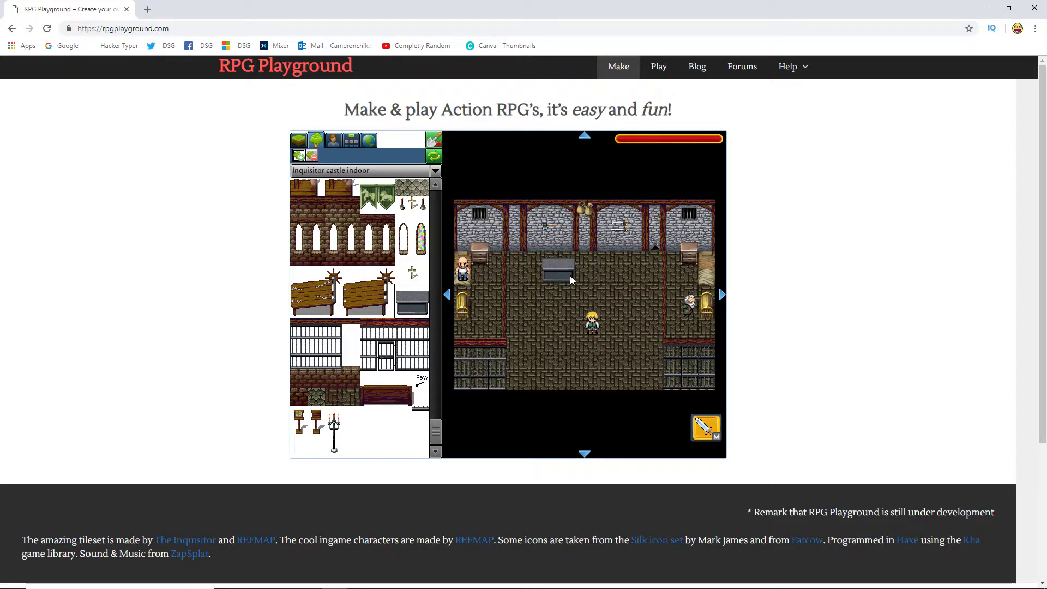
left_click(615, 276)
- Place the red throne from the Inquisitor castle indoor tileset against the back wall, centred between the two grey tables
scroll(423, 282, "up", 1)
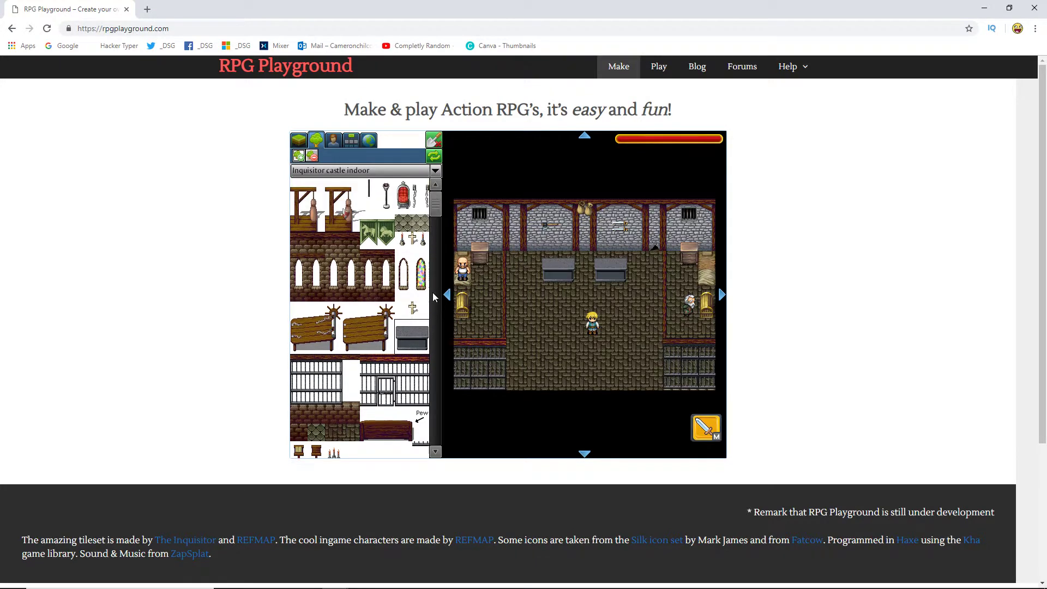
left_click(404, 197)
left_click(589, 257)
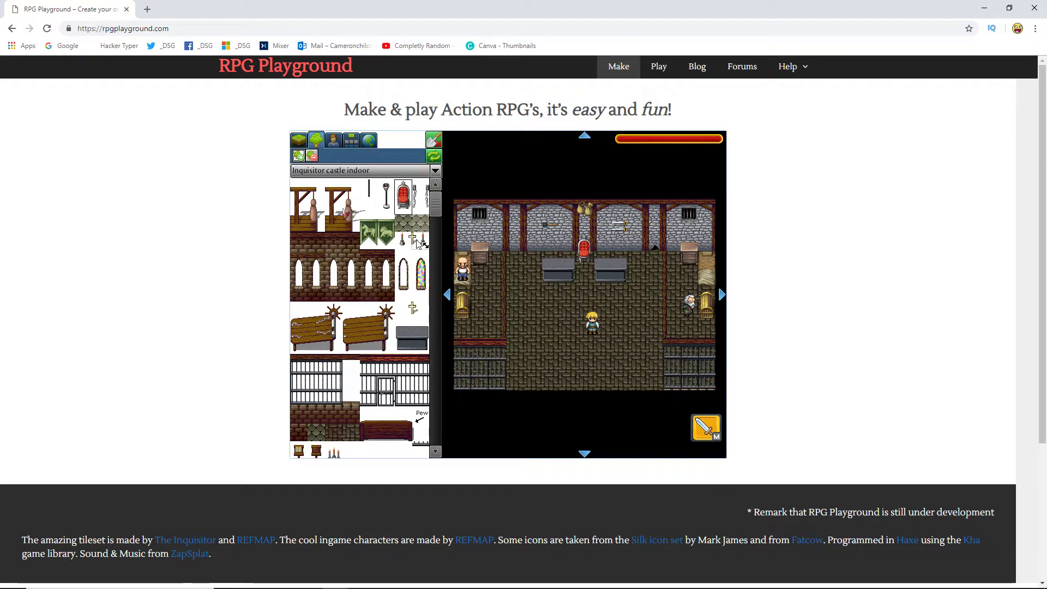
scroll(416, 326, "down", 2)
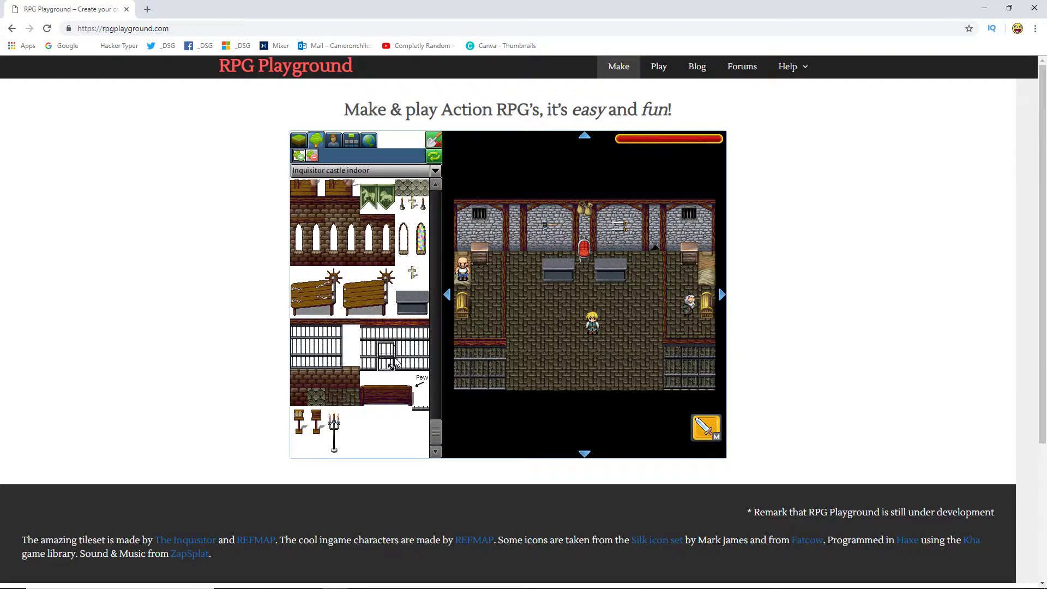
- Place a small standing cross from the Inquisitor castle indoor tileset on each of the two grey tables
left_click(413, 274)
left_click(567, 267)
left_click(619, 263)
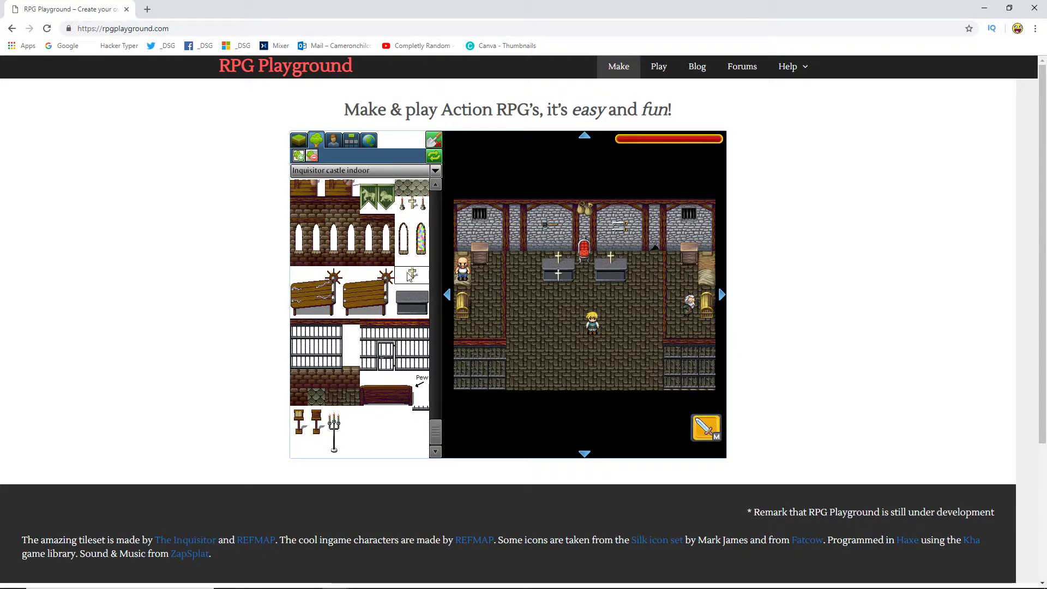
- Place a wooden lectern against the back wall at each end of the central hall, beside the cell dividers
left_click(417, 206)
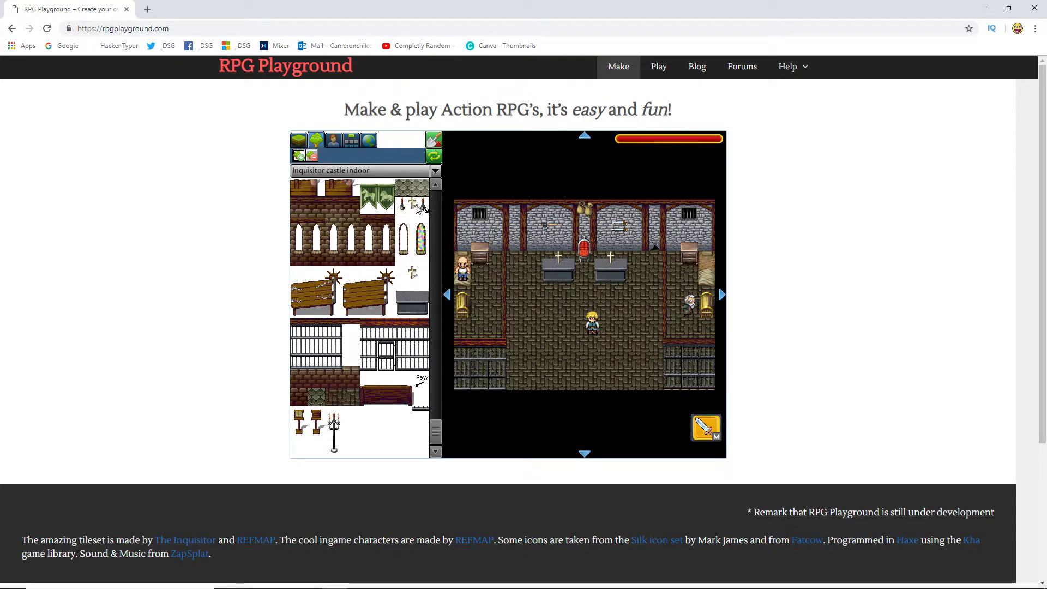
left_click(300, 427)
left_click(517, 266)
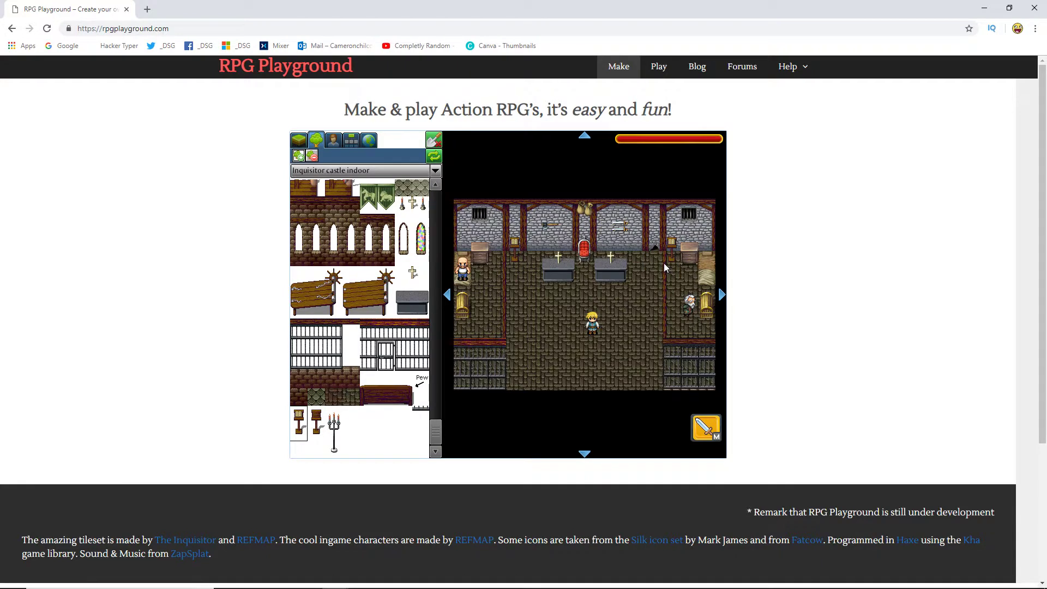
- Pick the green horse banner, playtest the furnished hall by moving the hero down and left, and return to editing
scroll(360, 234, "up", 2)
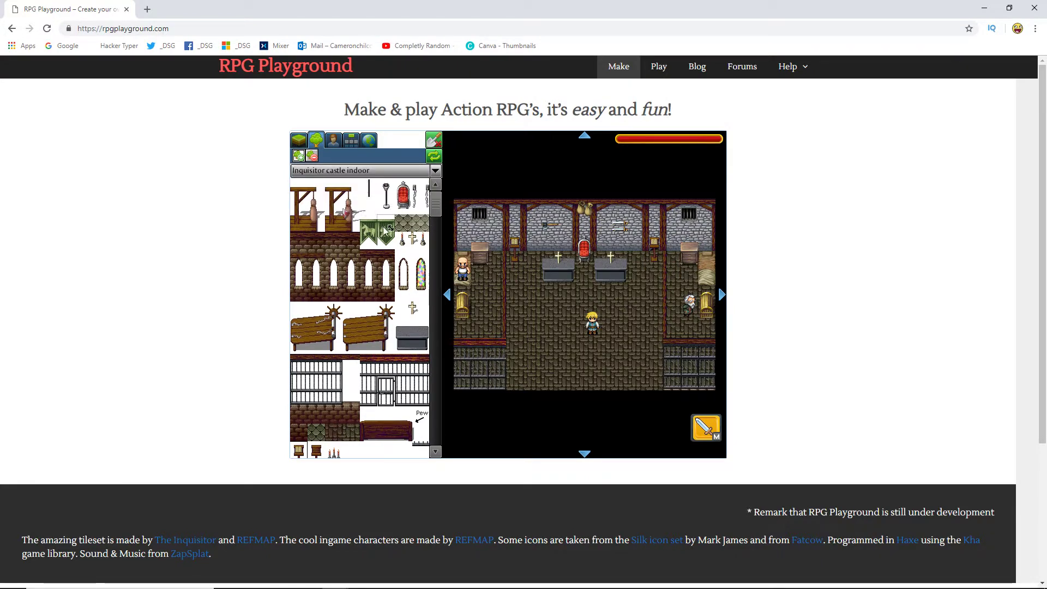
left_click(370, 233)
left_click(431, 141)
key("Down")
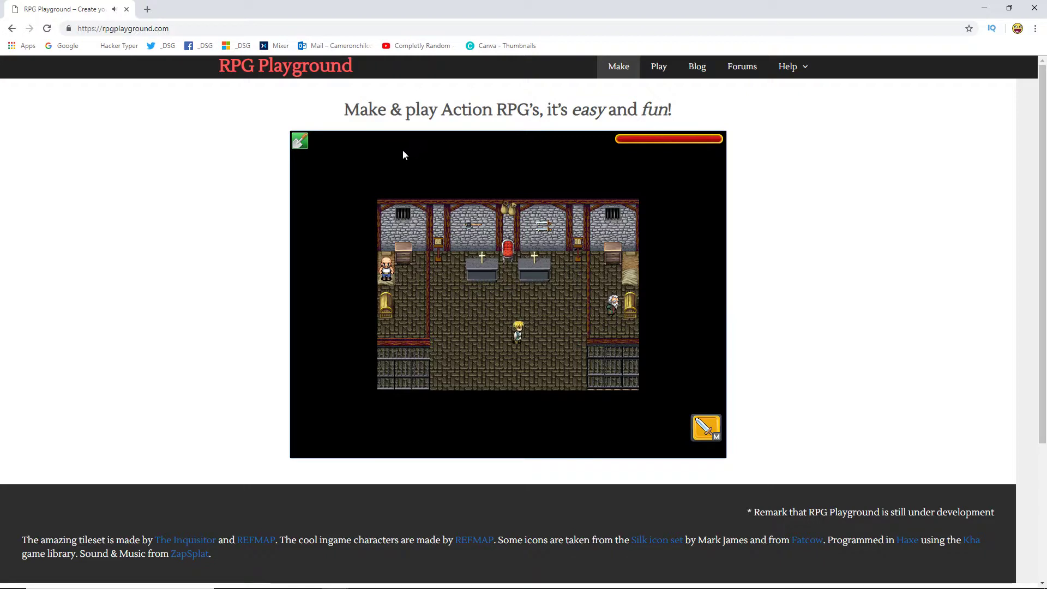
key("Left")
left_click(299, 141)
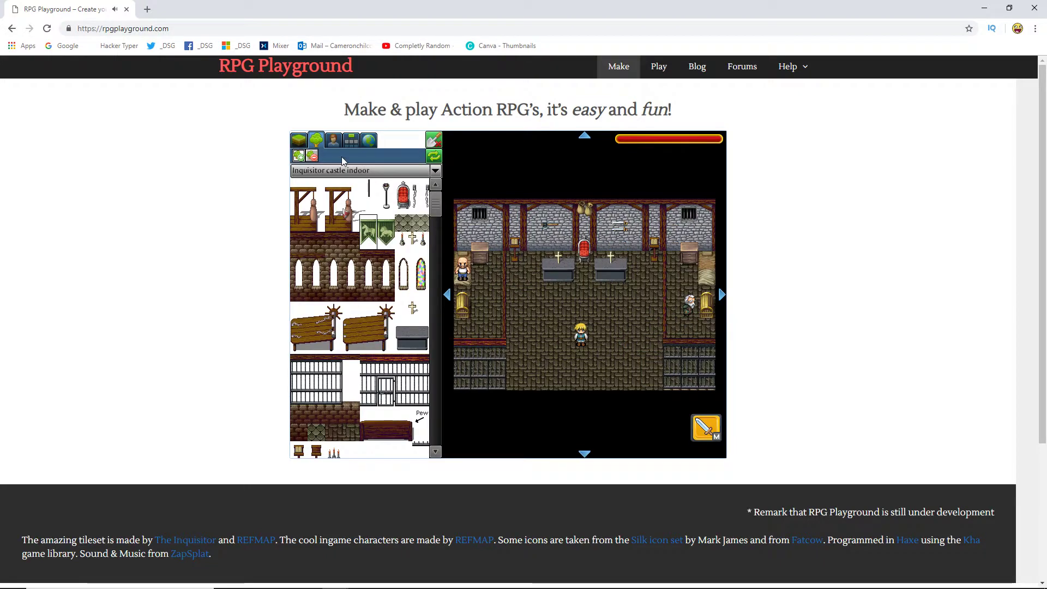
- Add a glowing exit door at the centre of the hall's lower edge and name it castle_cells
left_click(382, 171)
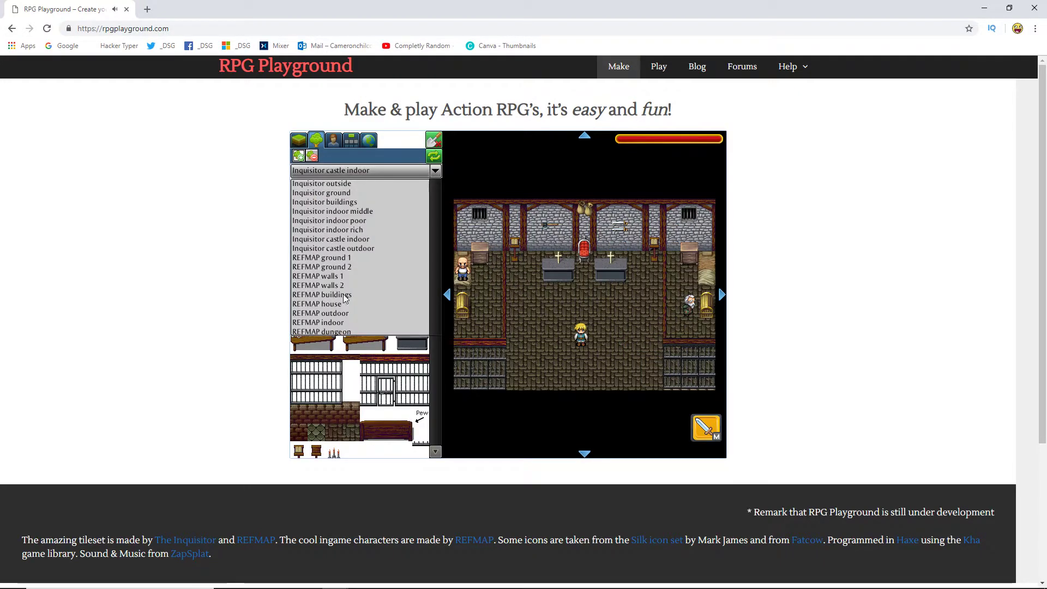
left_click(333, 140)
left_click(321, 156)
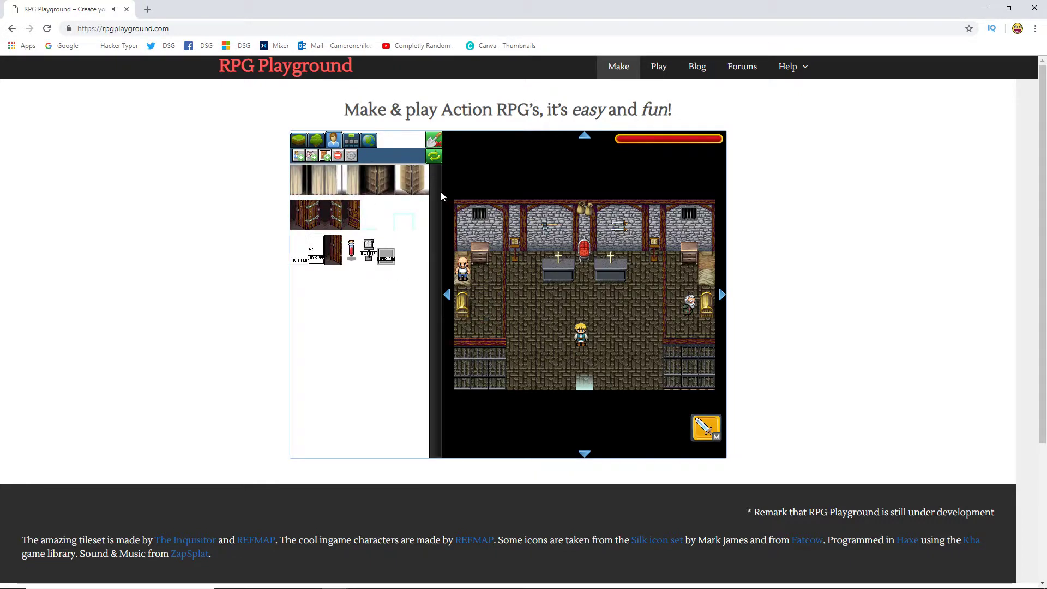
left_click(351, 156)
left_click_drag(364, 189, 320, 205)
key("BackSpace")
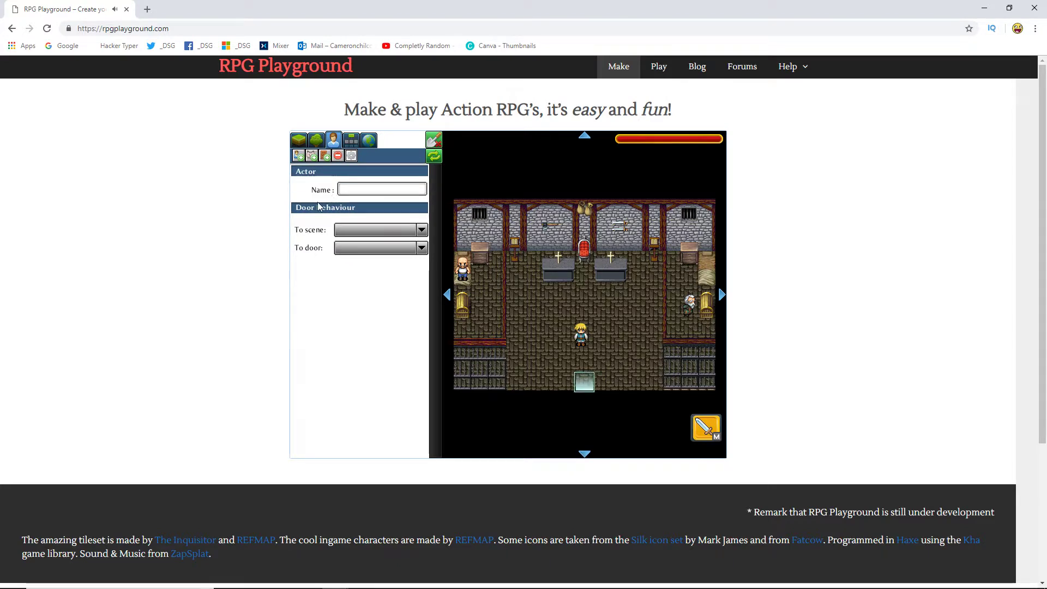
type("Castle cells")
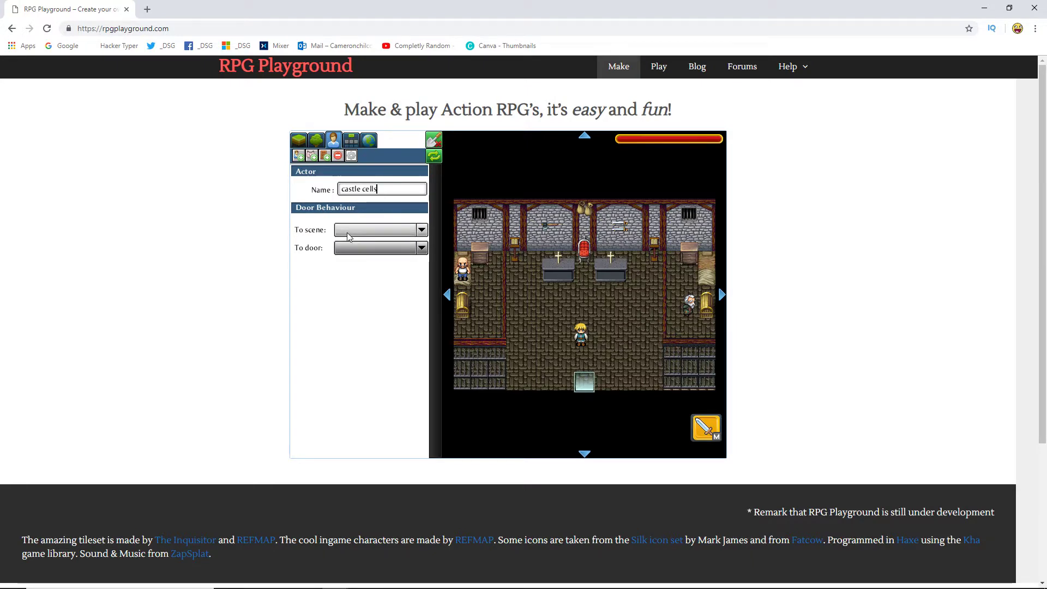
- Link the castle_cells door to the scene Castle_dungeon_ and its door Actor2
left_click(347, 234)
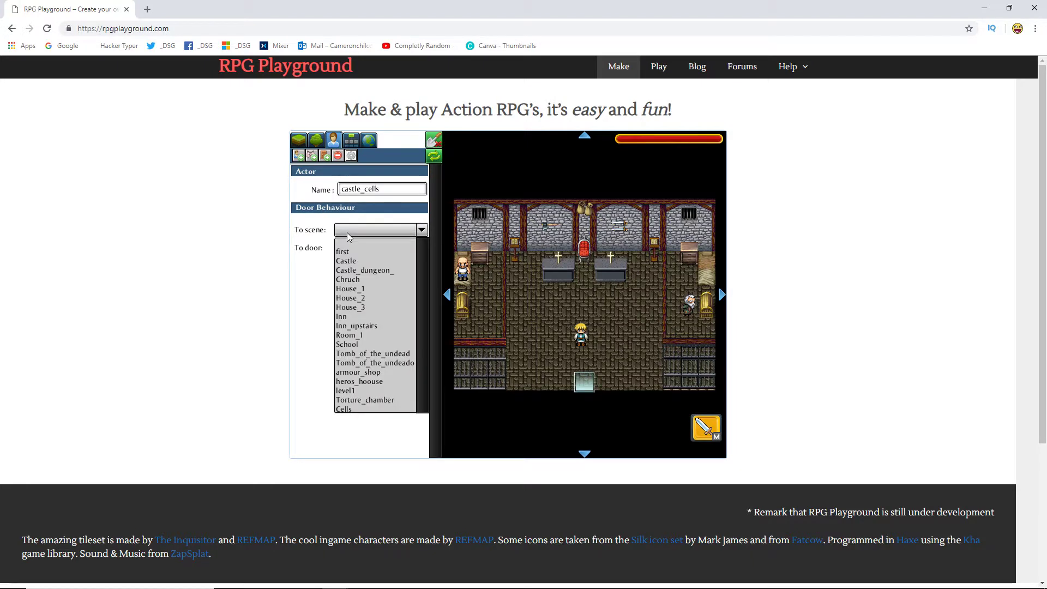
left_click(358, 260)
left_click(368, 266)
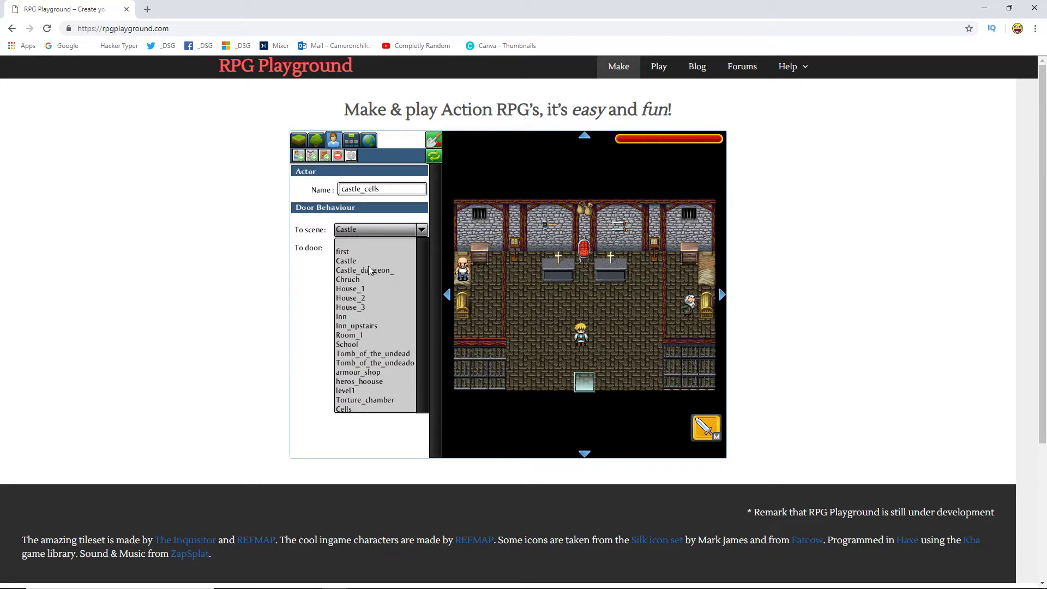
left_click(370, 269)
left_click(360, 249)
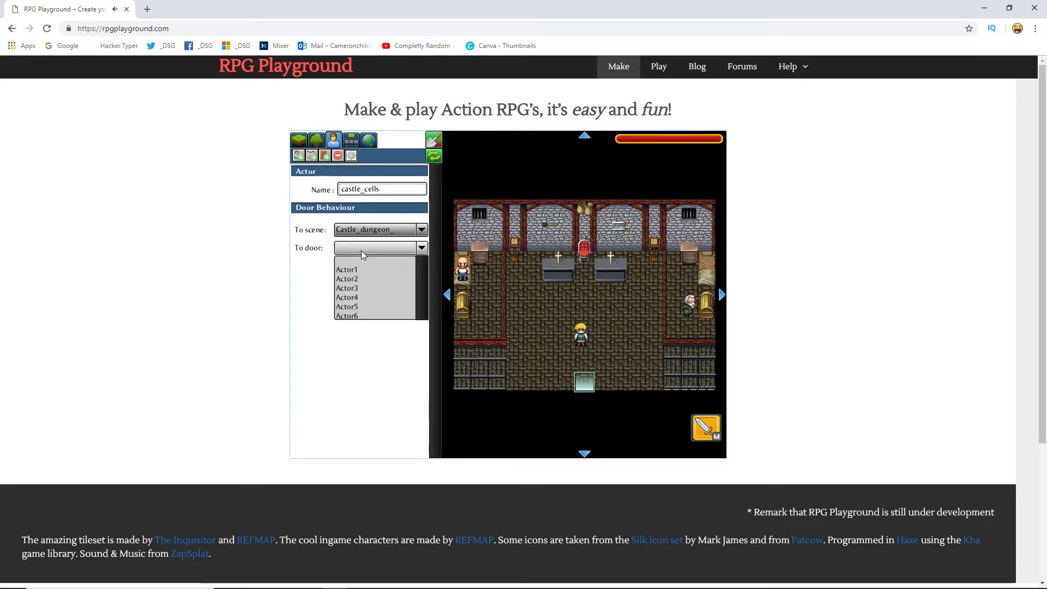
left_click(359, 319)
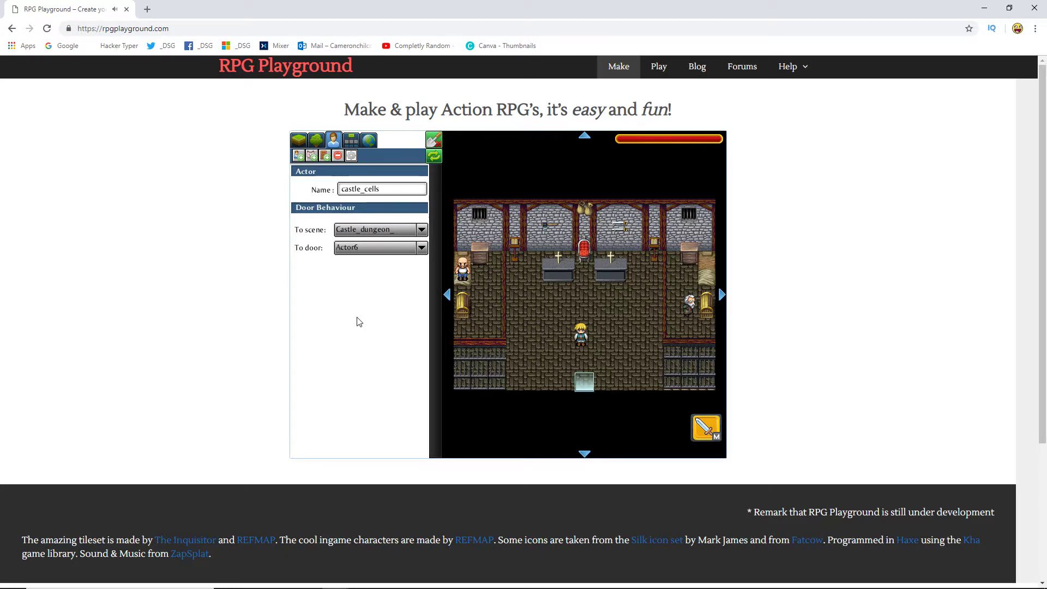
left_click(361, 249)
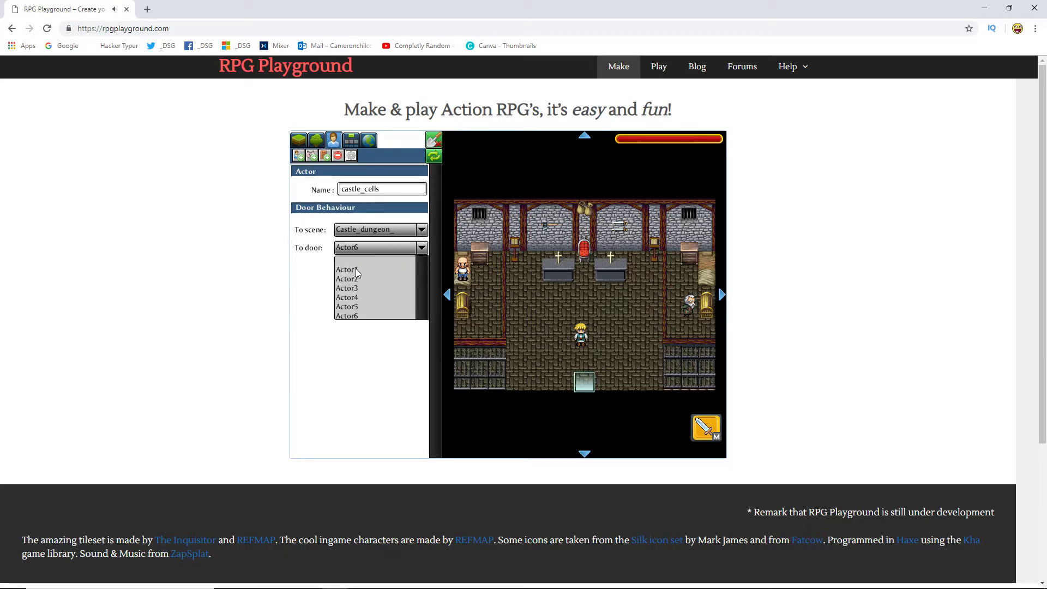
left_click(358, 279)
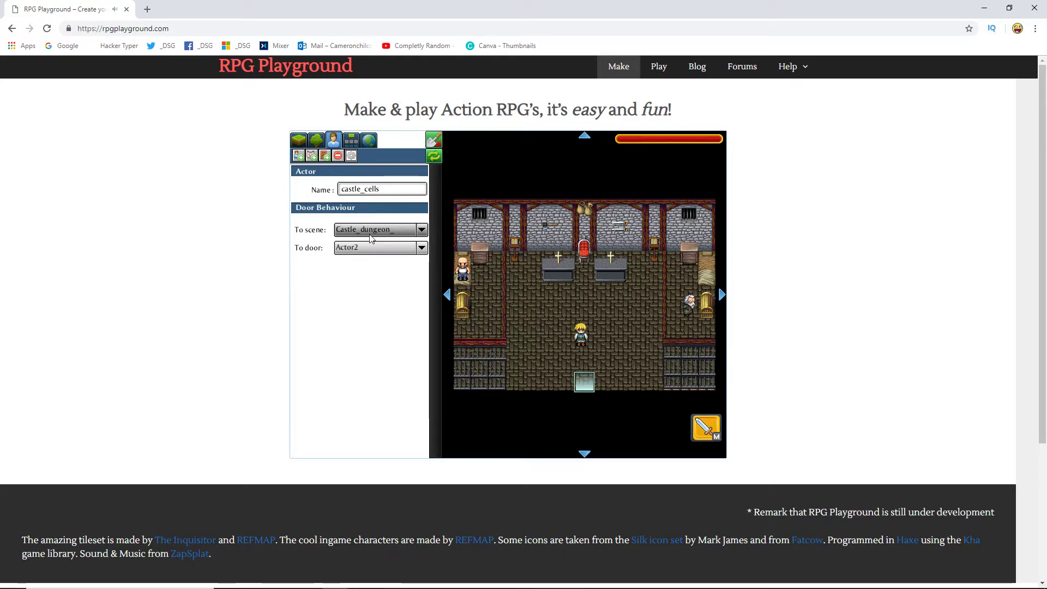
- Playtest the new exit by walking the hero through it into the dungeon corridor, and return to editing
left_click(433, 140)
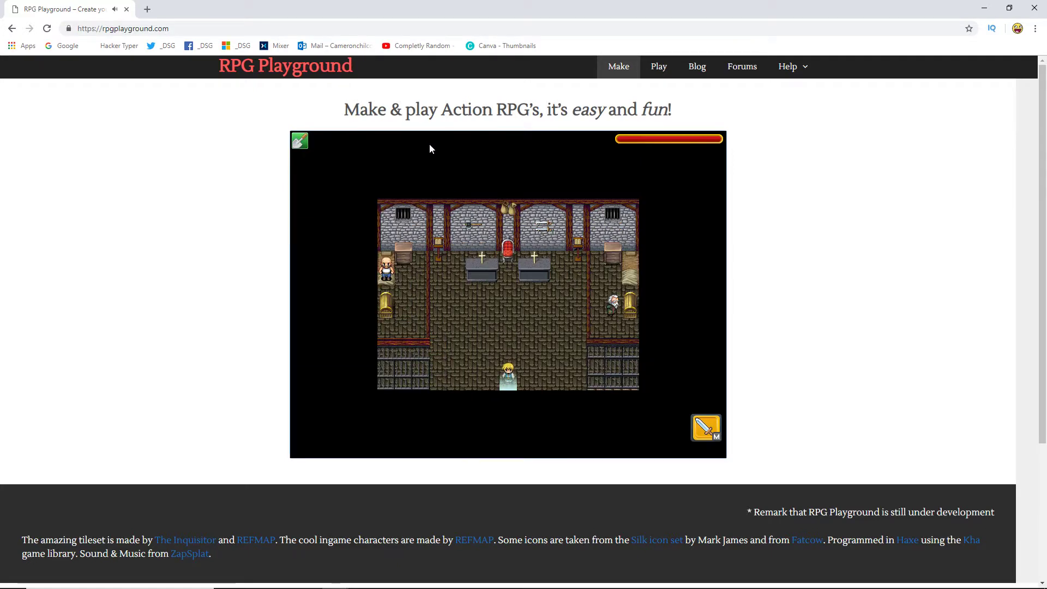
key("Up")
key("Down")
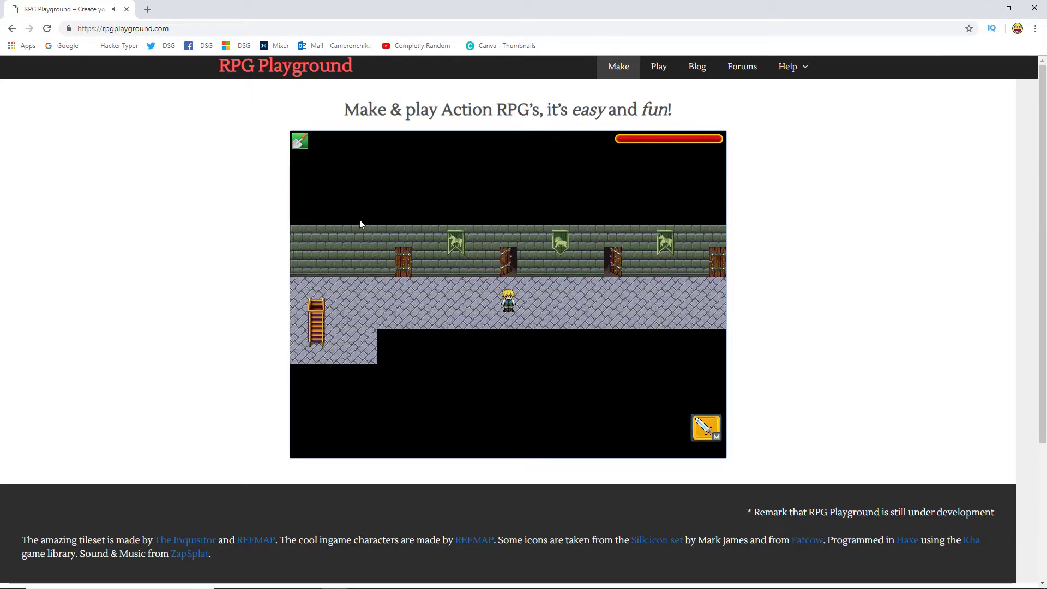
left_click(301, 142)
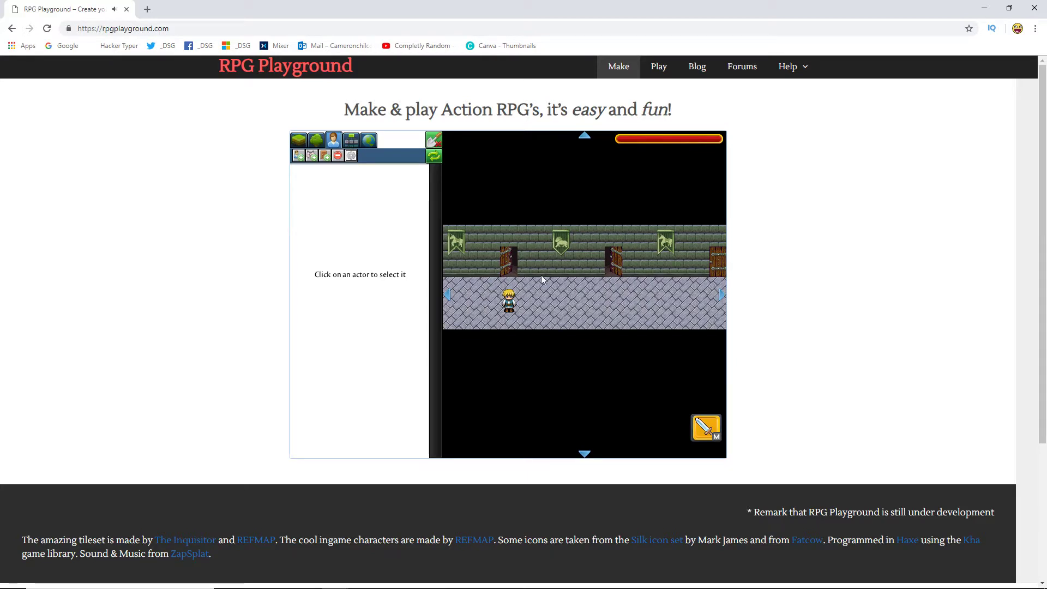
- Link the corridor door Actor2 to the Cells scene and that scene's exit door
left_click(514, 270)
left_click(371, 229)
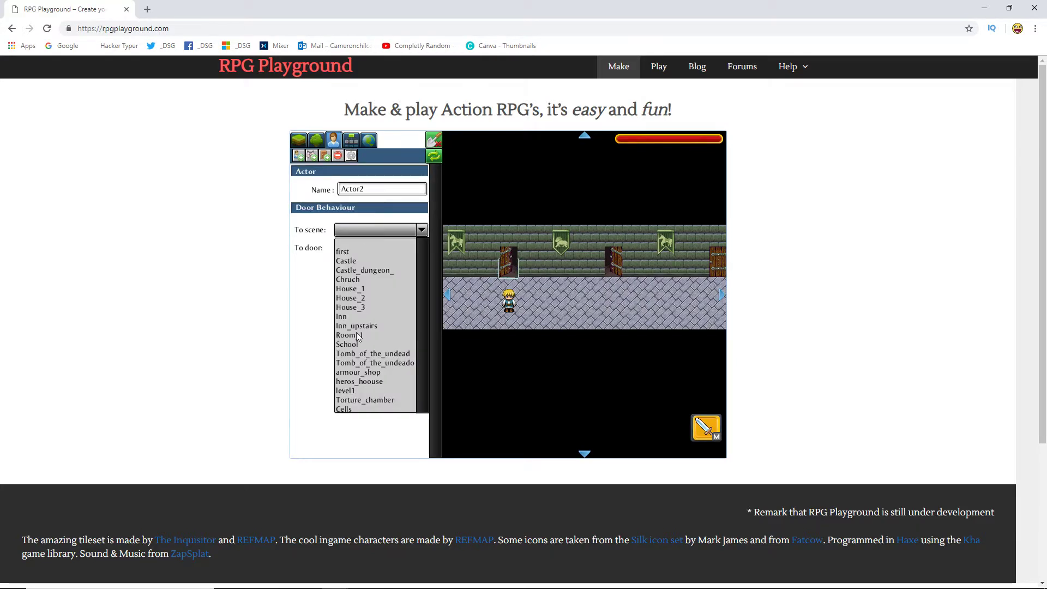
left_click(343, 408)
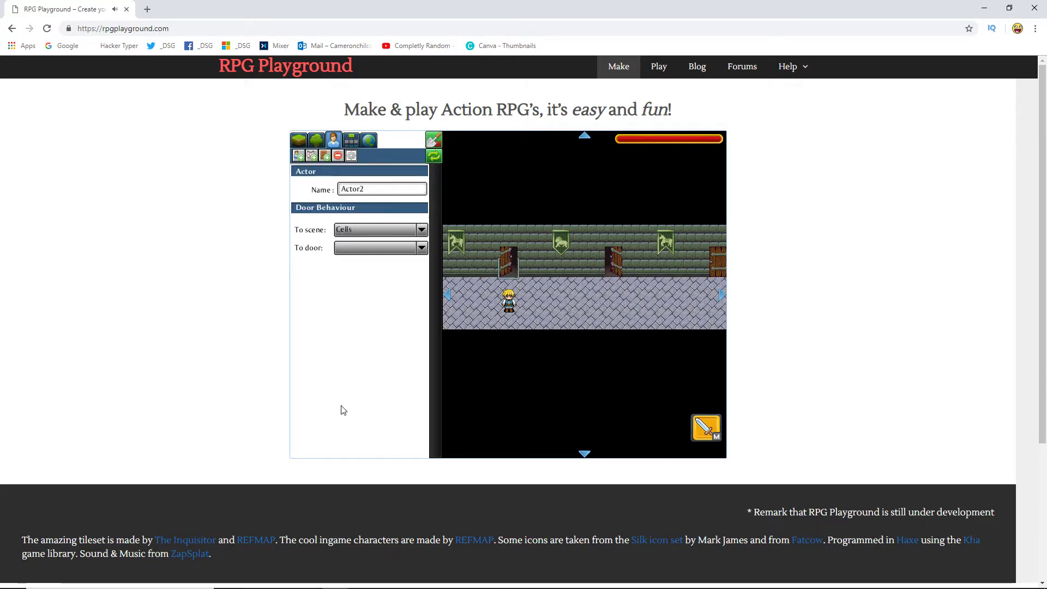
left_click(350, 250)
left_click(355, 269)
- Playtest the Actor2 door by walking the hero into the cells and back out to the corridor
left_click(434, 140)
key("Up")
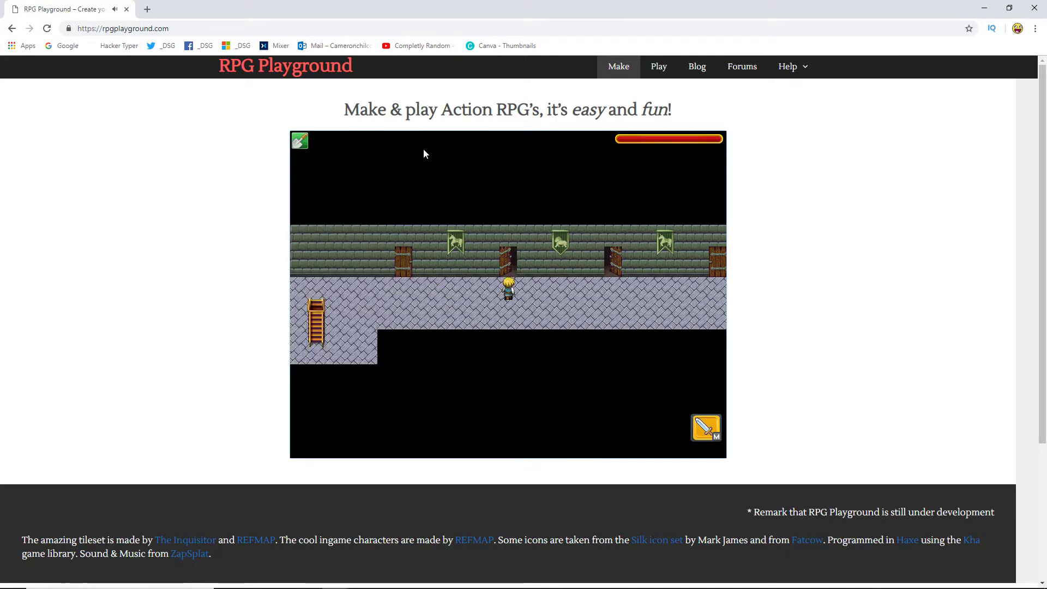
key("Down")
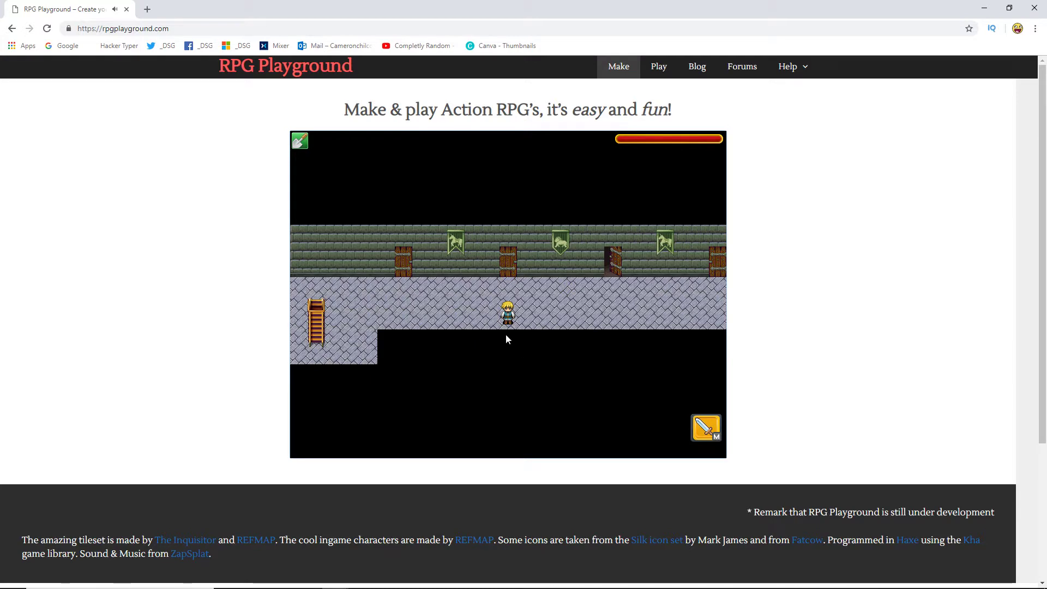
- Walk the hero left to the neighbouring corridor door, enter the torture chamber, and come back out
key("Left")
key("Up")
key("Left")
key("Up")
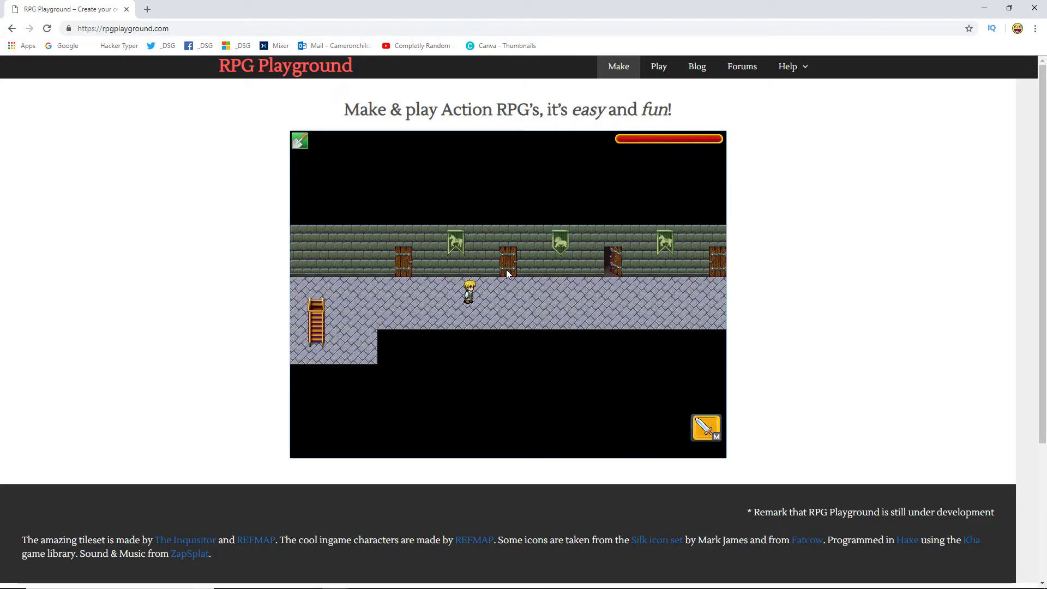
key("Left")
key("Up")
key("Up")
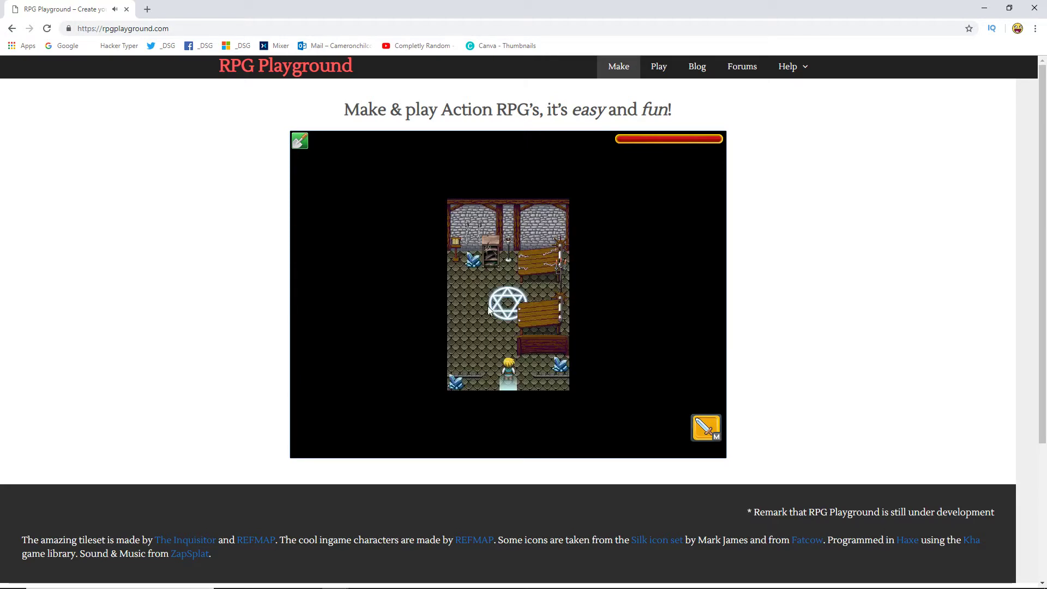
key("Down")
key("Down")
- Move the hero right along the corridor, and go back left to enter and leave the torture chamber again
key("Right")
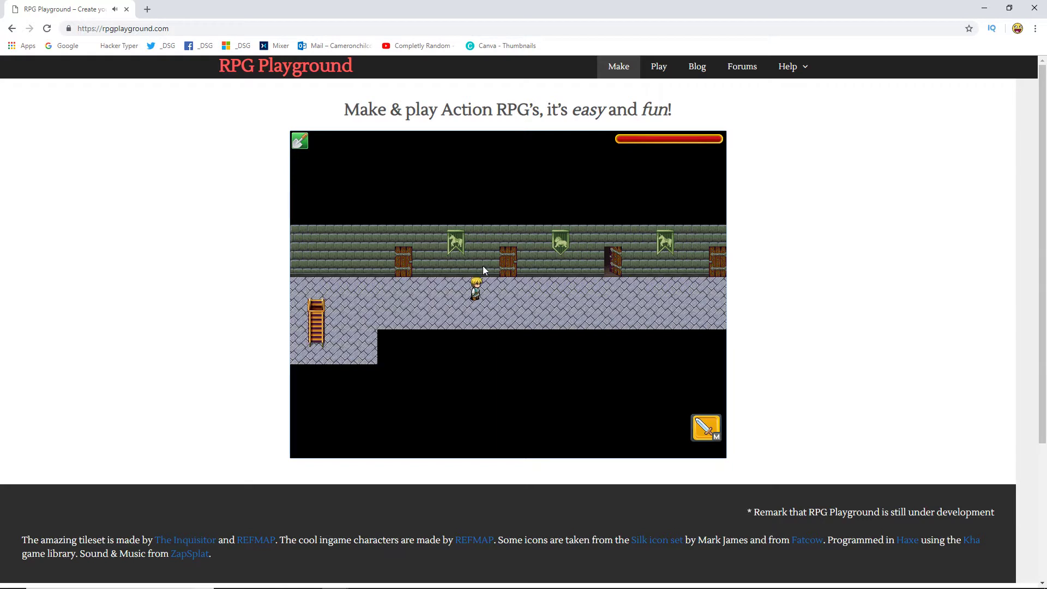
key("Up")
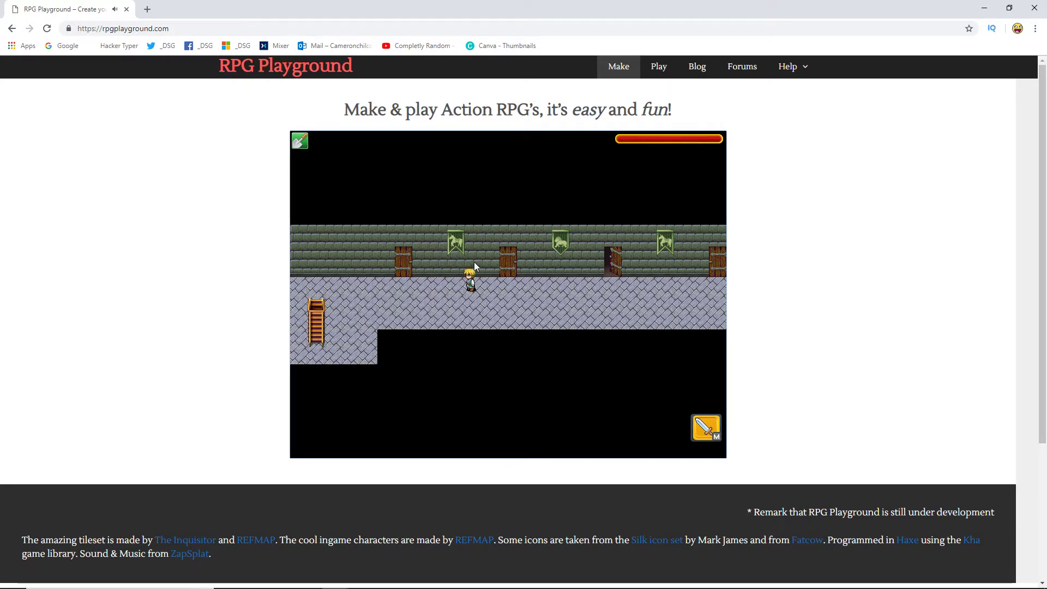
key("Left")
key("Left")
key("Left")
key("Up")
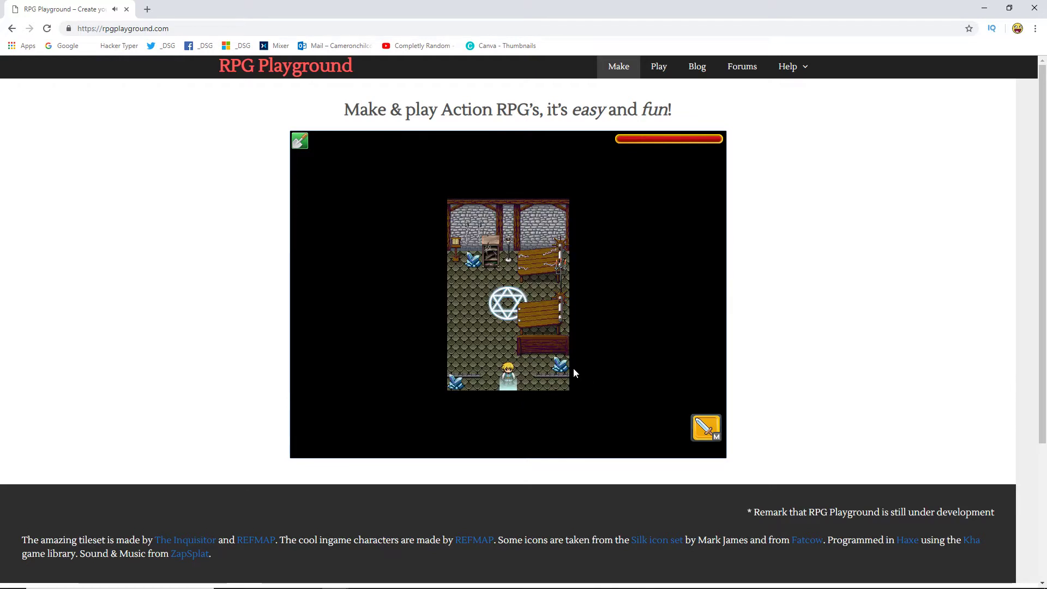
key("Down")
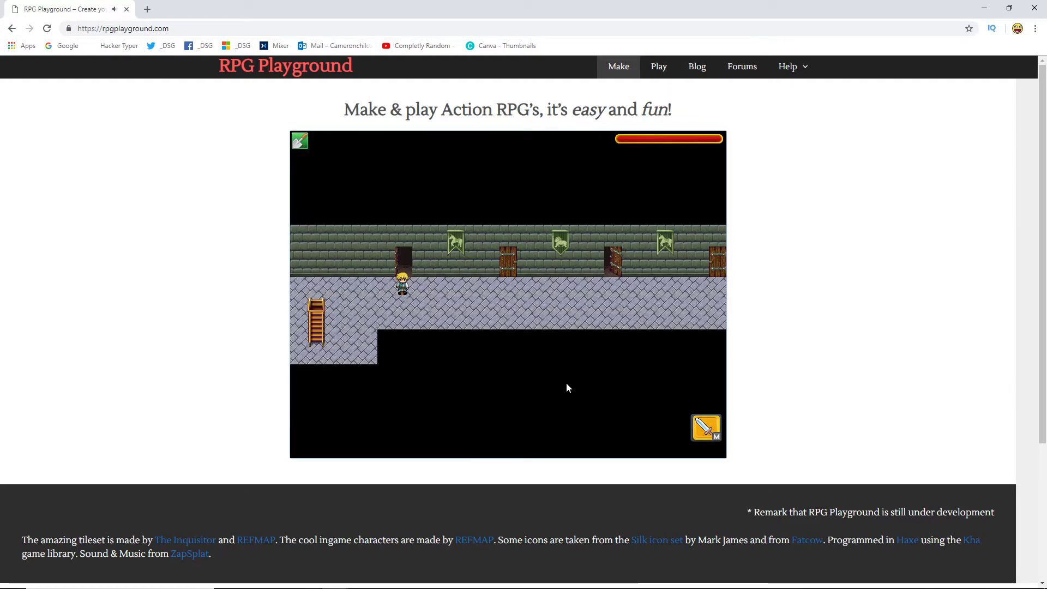
- Test entering and leaving the cells twice through their corridor door, and continue walking the hero right past the next open door
key("Right")
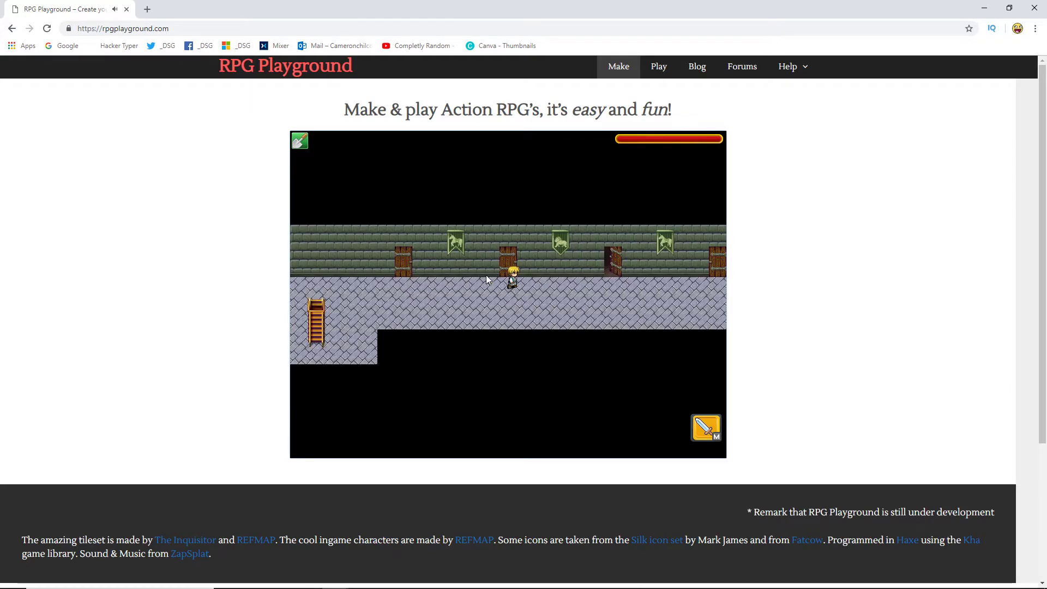
key("Up")
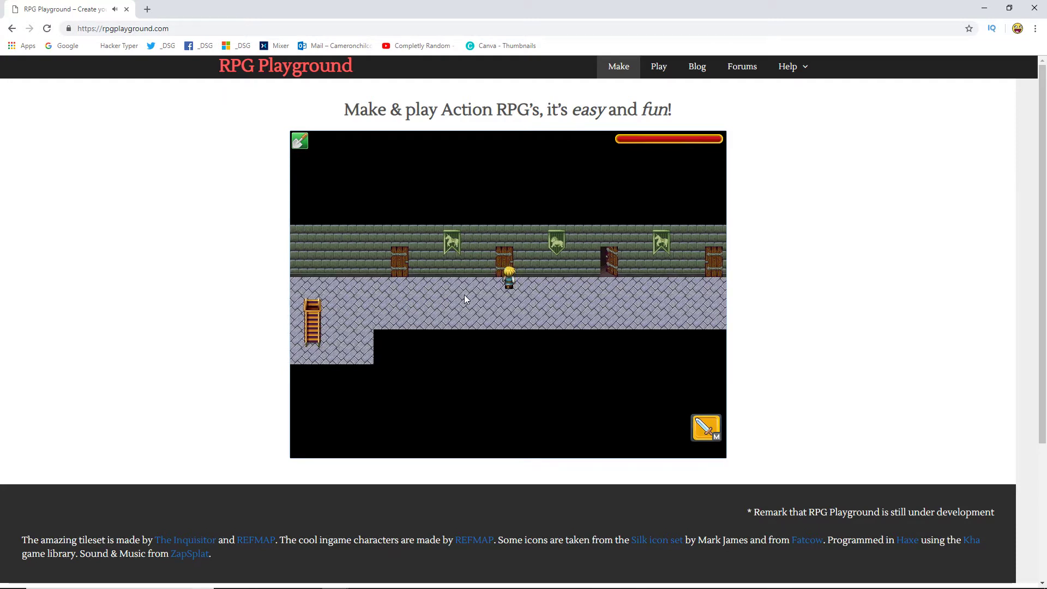
key("Down")
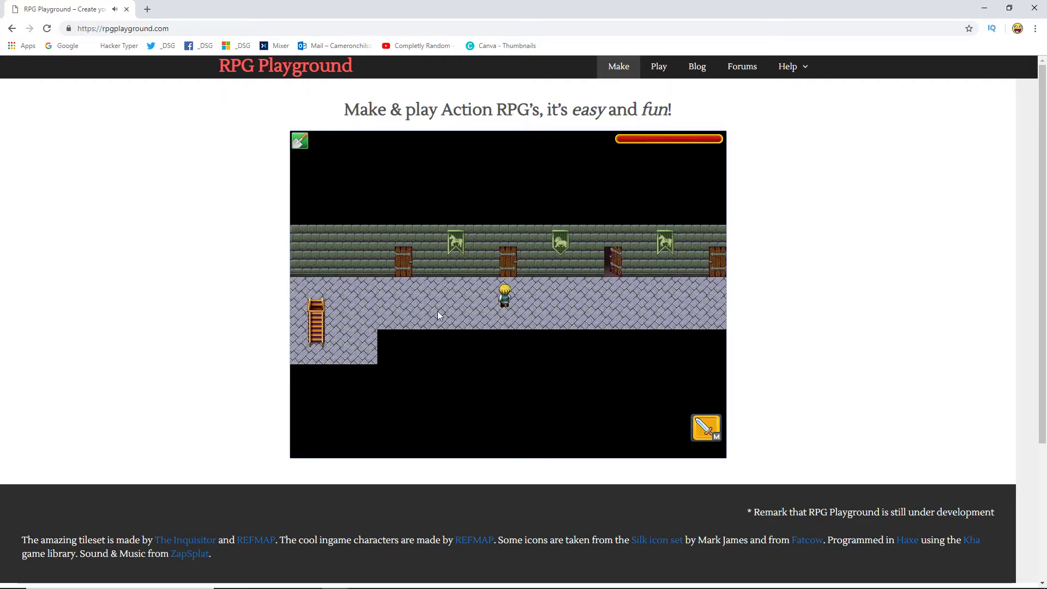
key("Up")
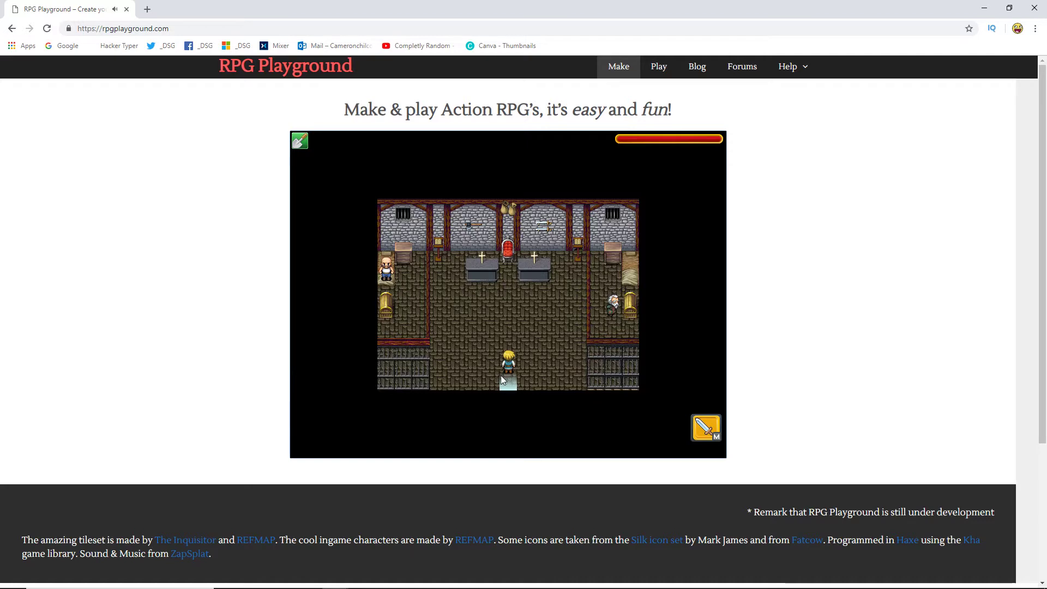
key("Down")
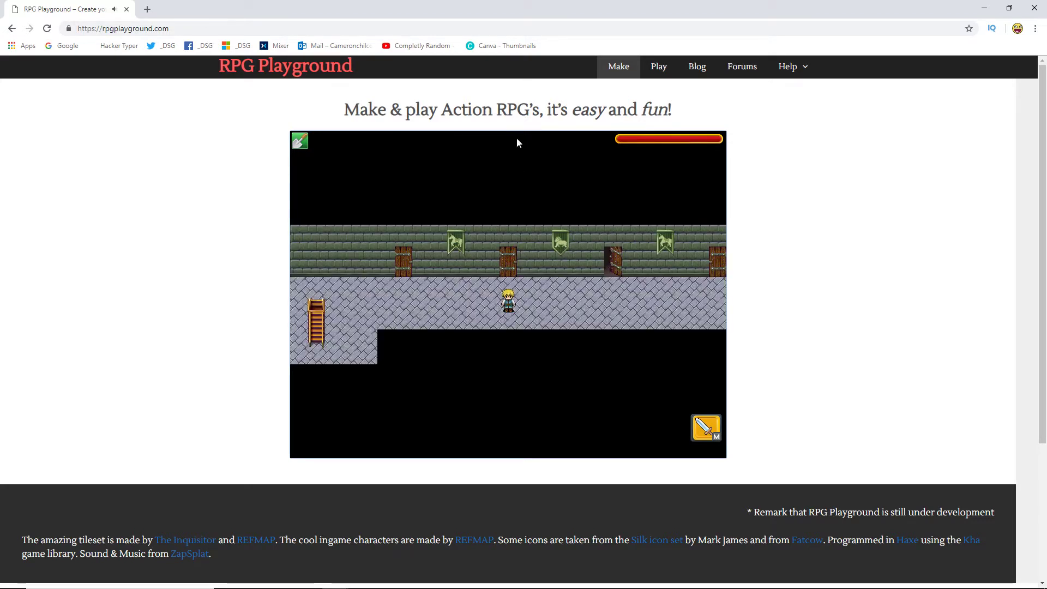
key("Up")
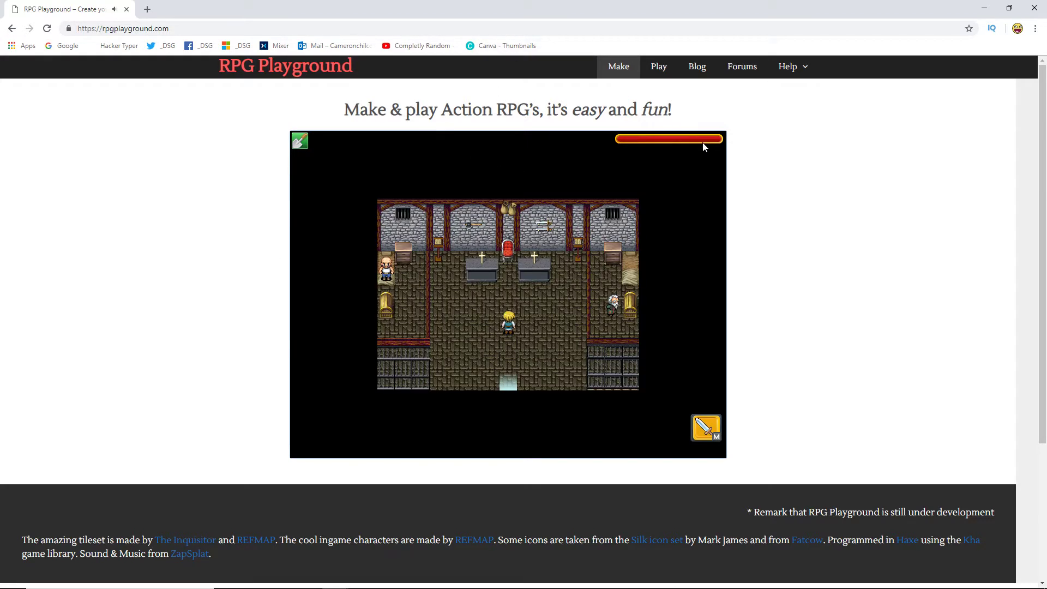
key("Down")
key("Right")
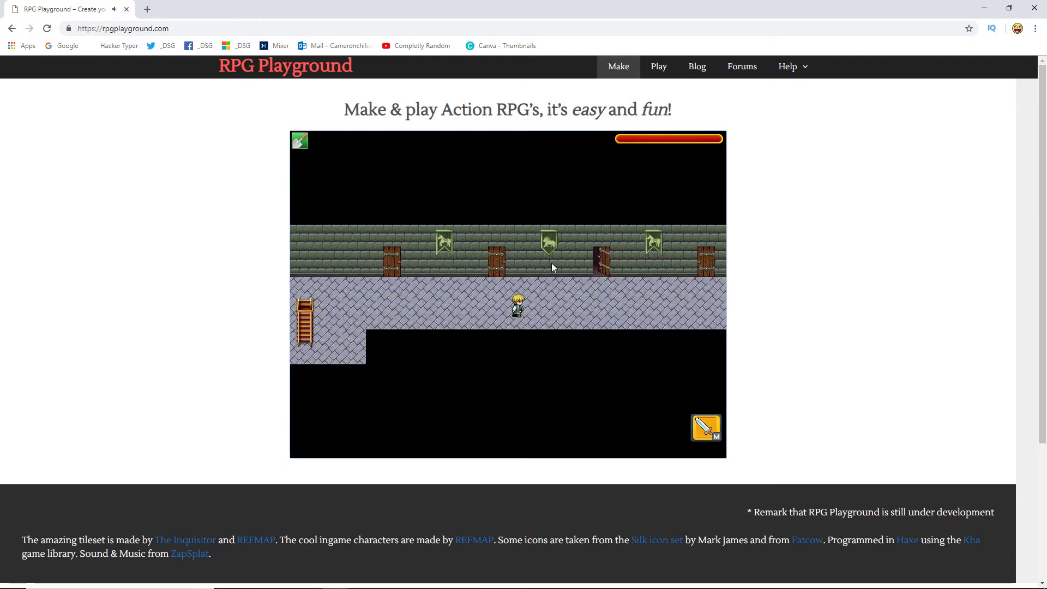
key("Right")
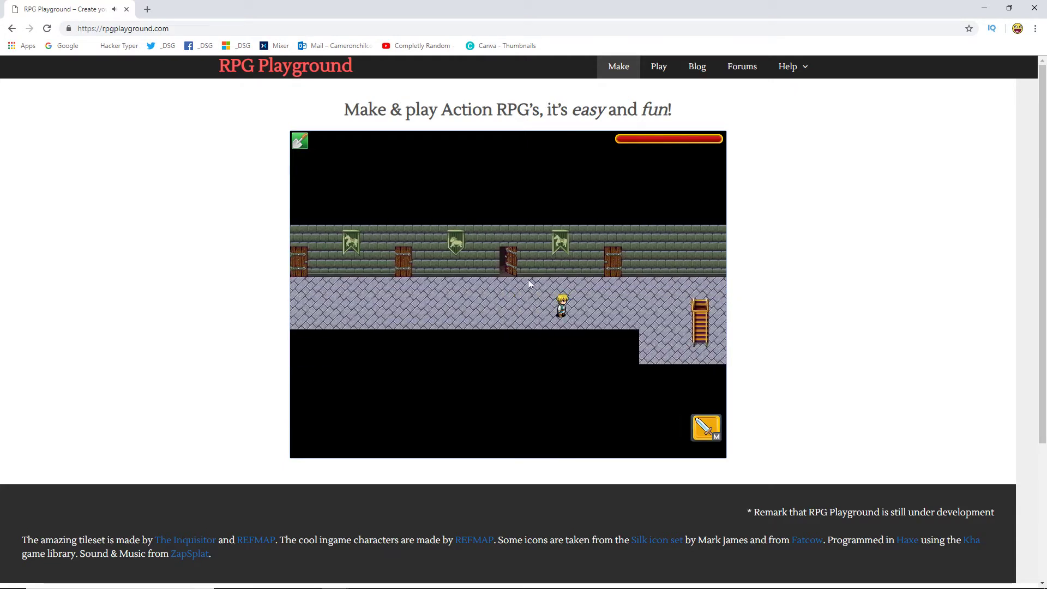